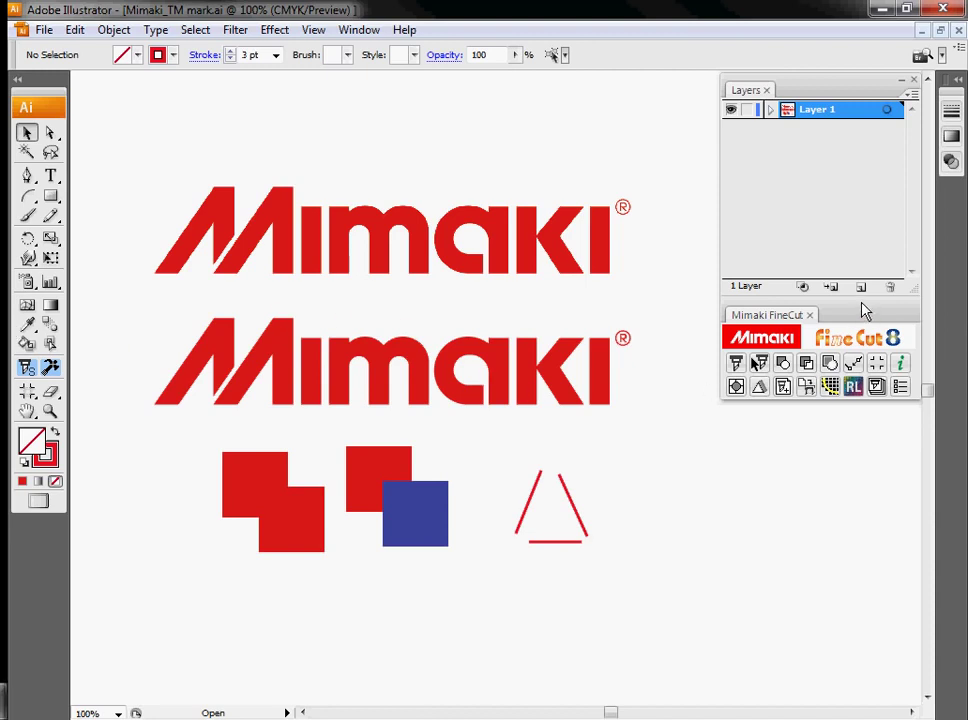
- Float the Mimaki FineCut panel, look through the File > FineCut commands, then re-dock the panel
drag(865, 312, 615, 170)
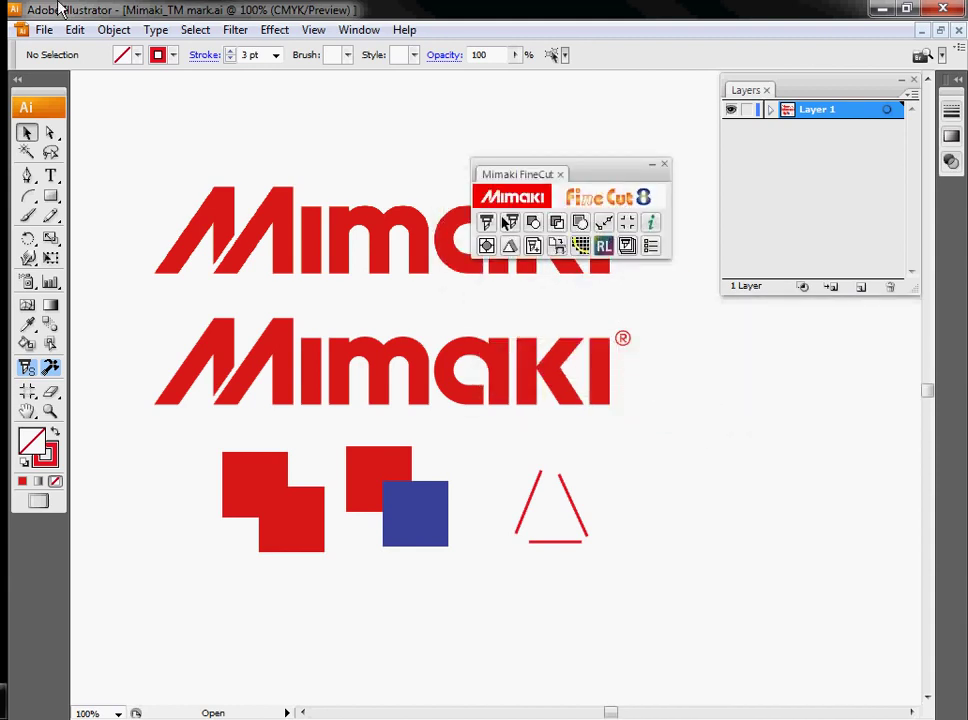
click(42, 30)
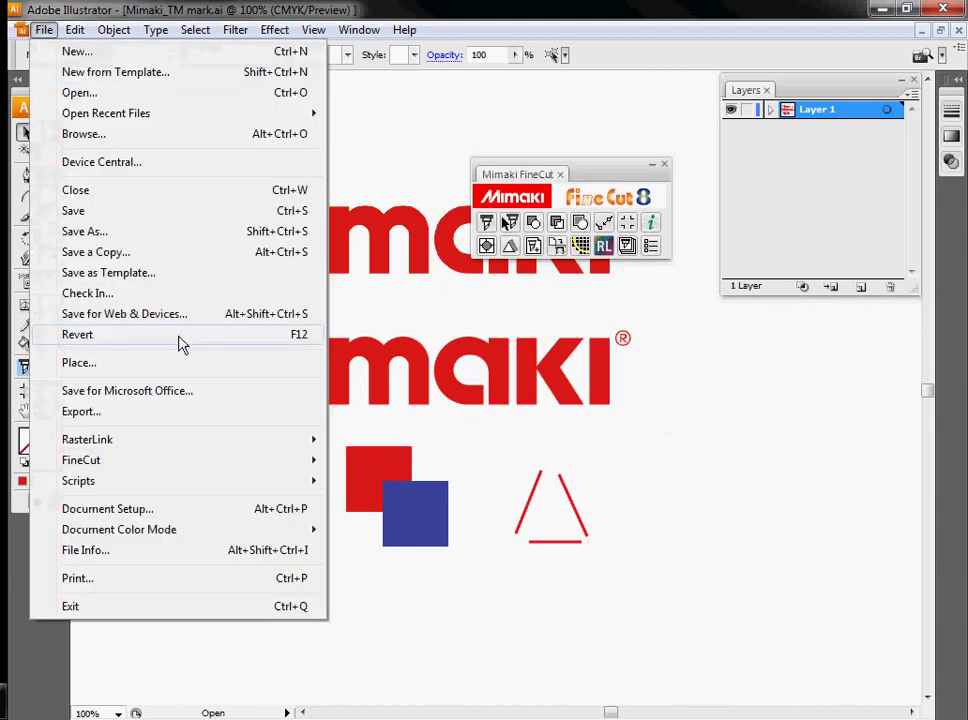
mouse_move(180, 468)
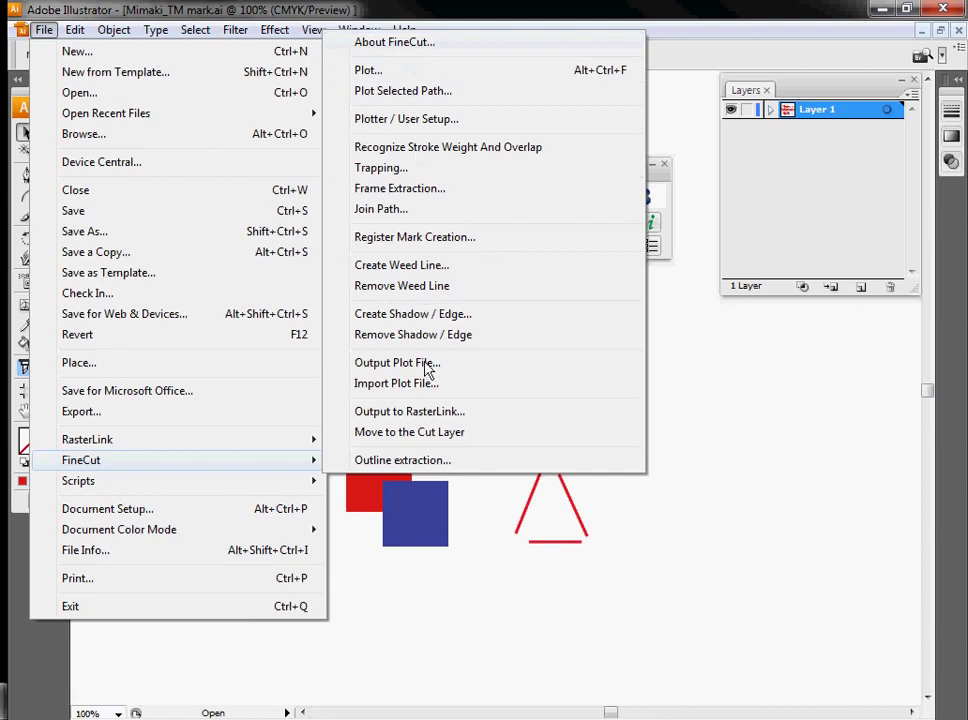
click(710, 442)
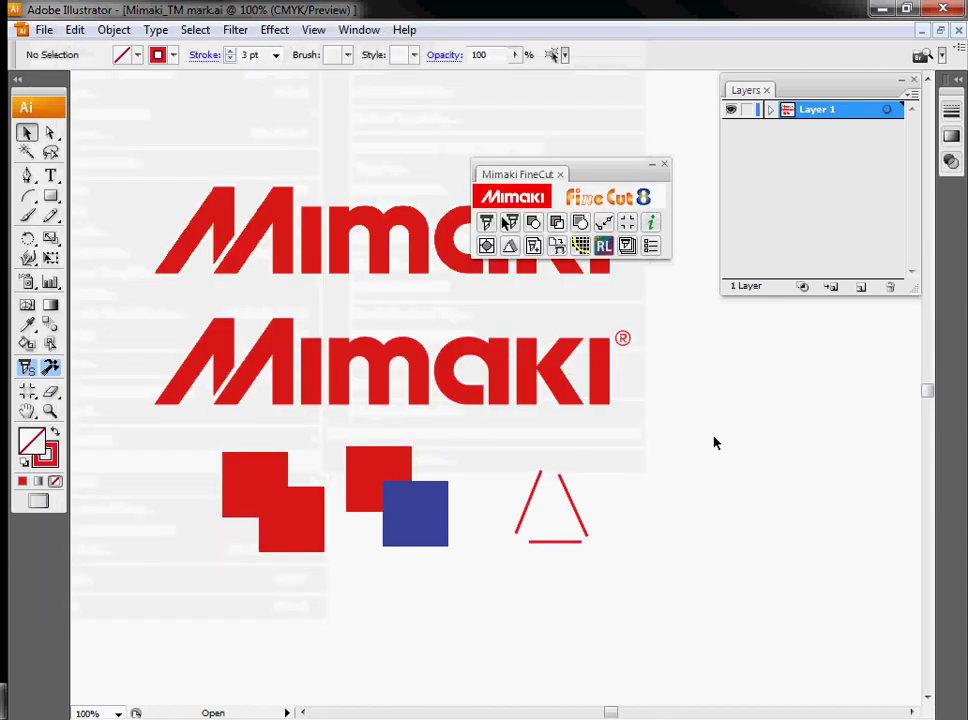
drag(630, 166, 869, 298)
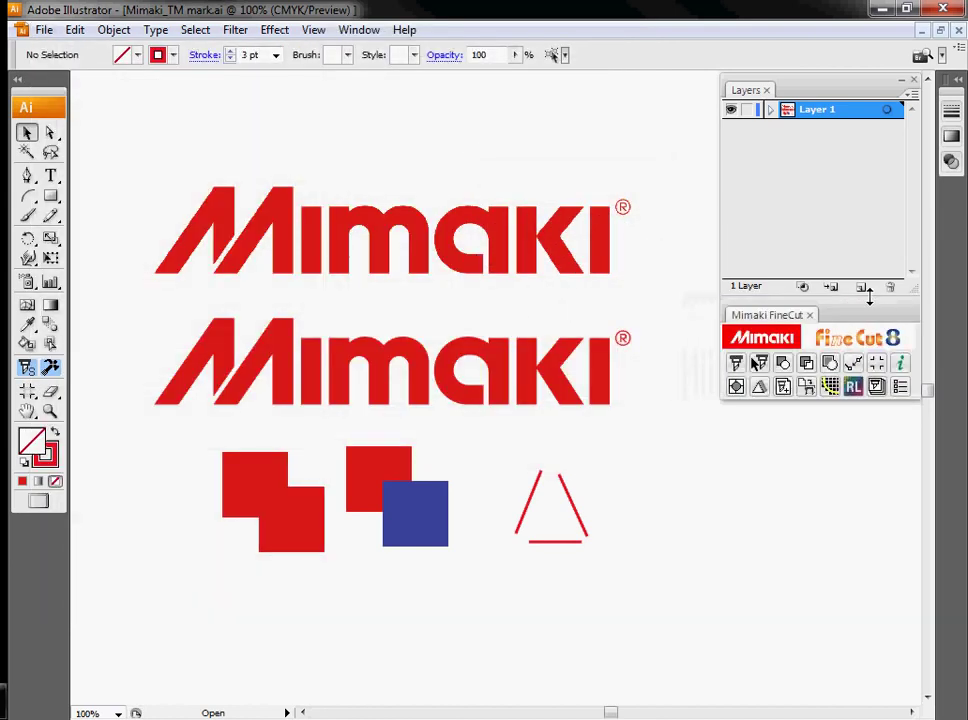
- Check that About FineCut shows FineCut 8 version 8.0.5, then close it
click(901, 366)
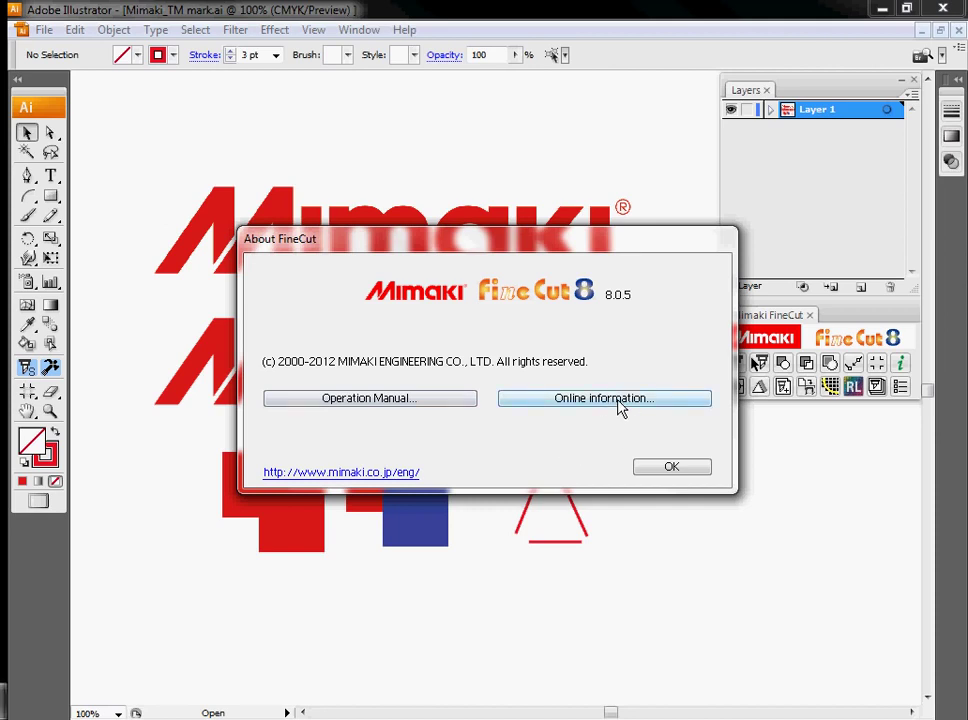
click(686, 470)
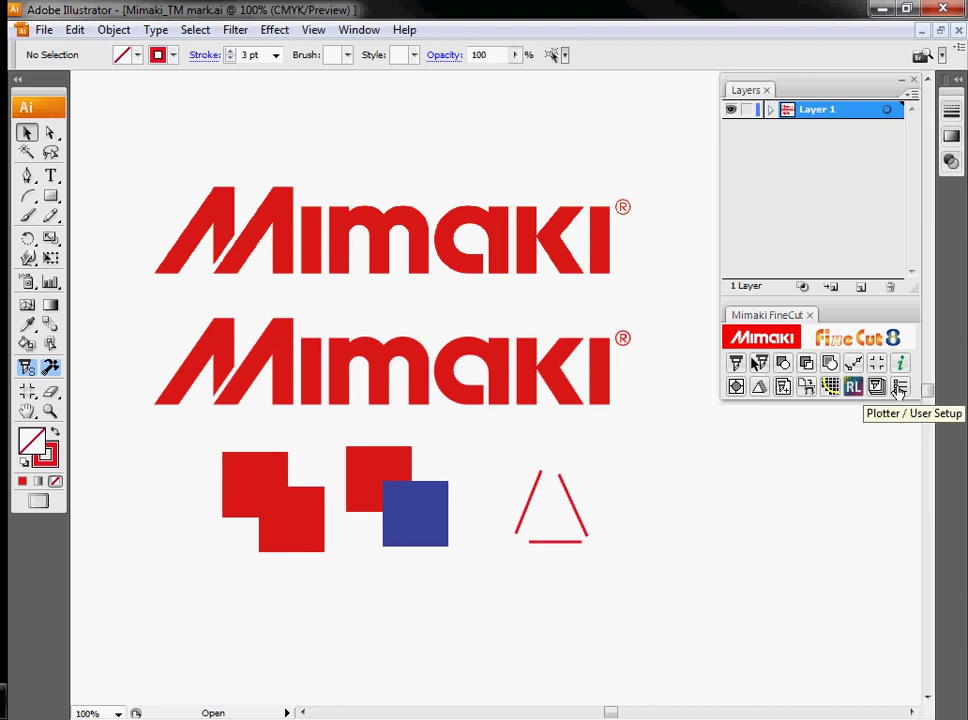
- In FineCut's Plotter / User Setup, keep CJV30 Series as the plotter model
click(901, 390)
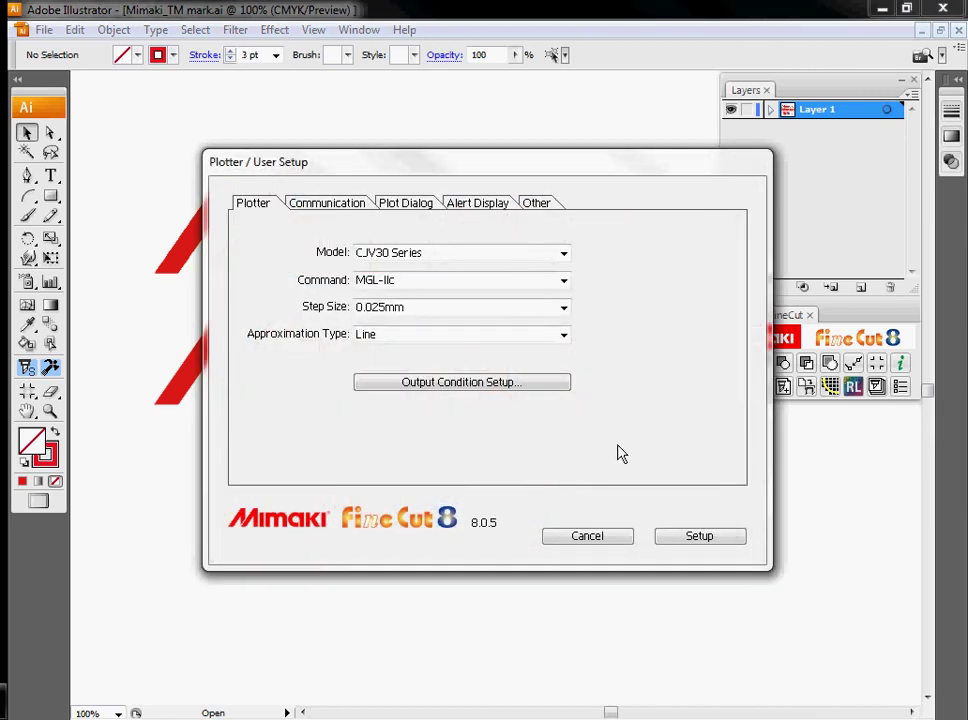
click(564, 253)
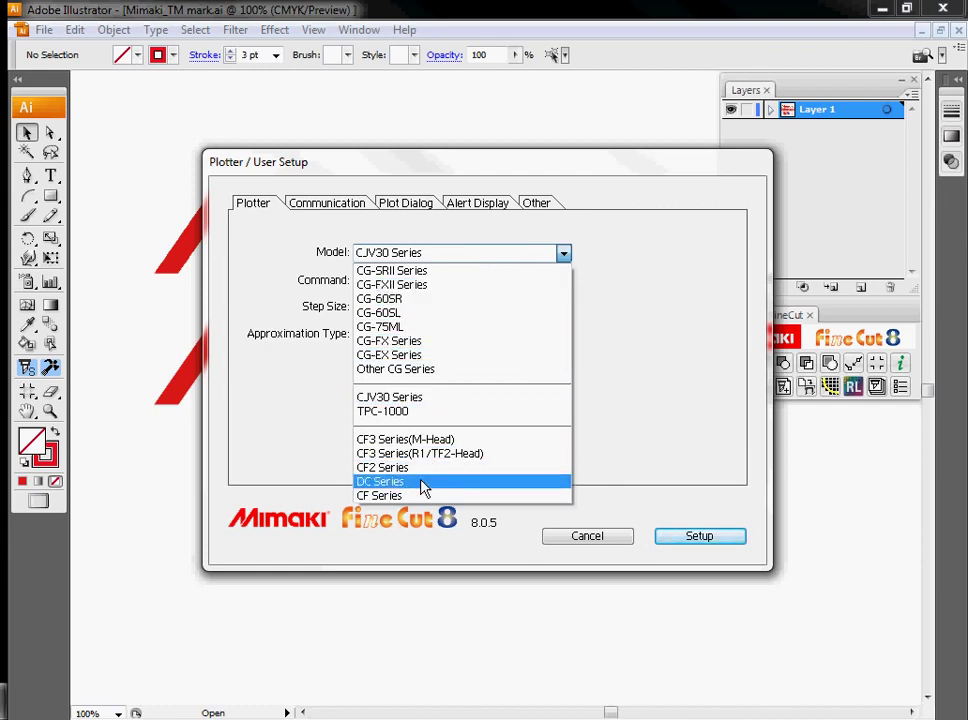
click(435, 404)
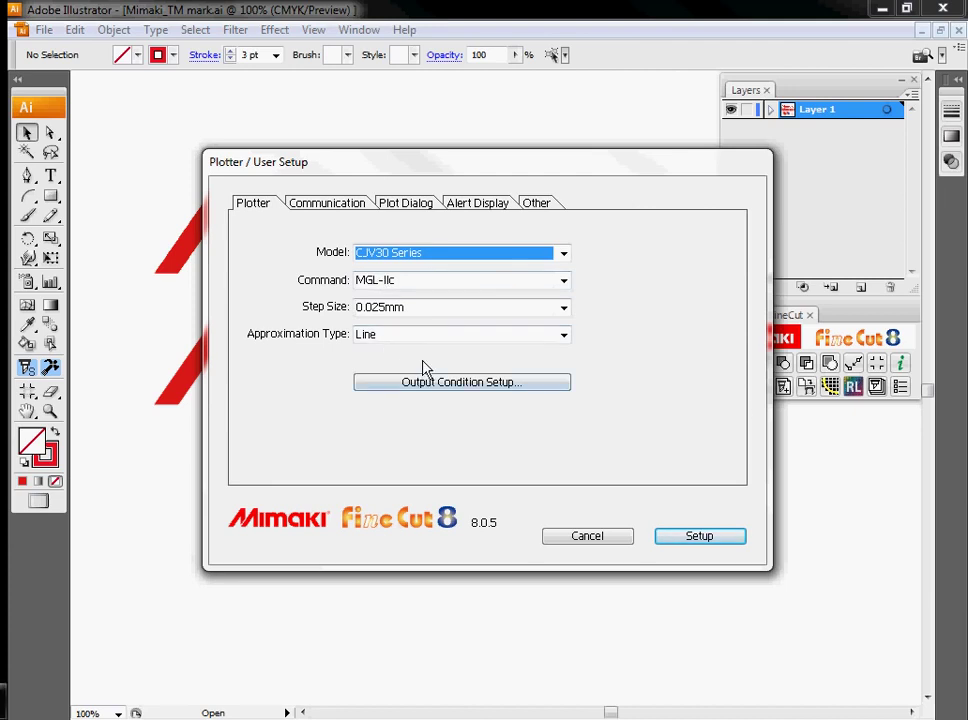
- Review the USB communication port list without changing it, then return to the Communication settings
click(312, 207)
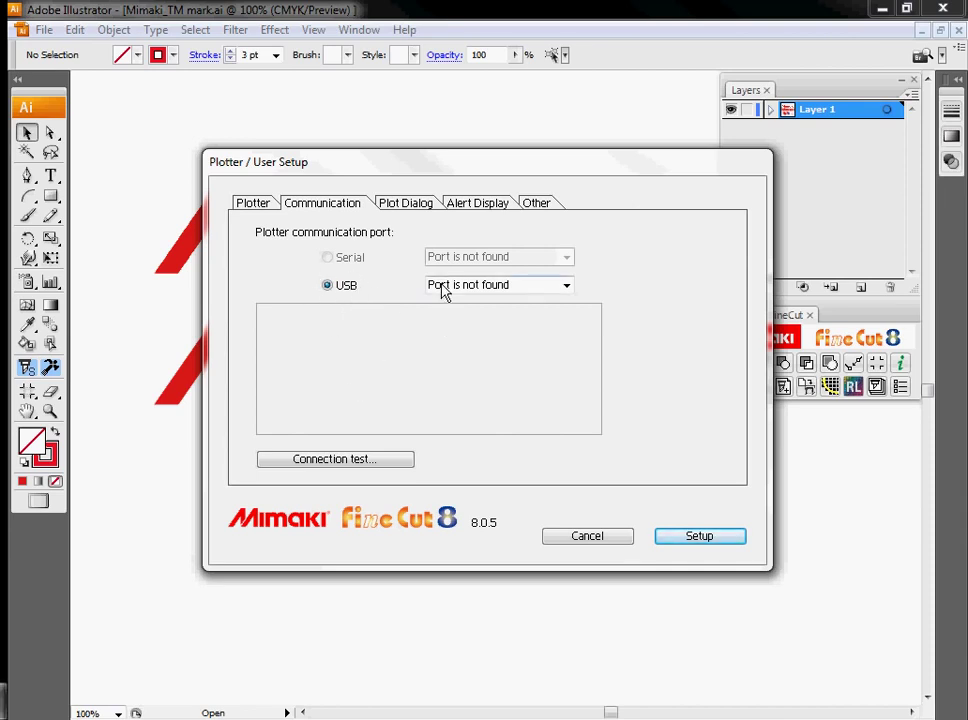
click(484, 290)
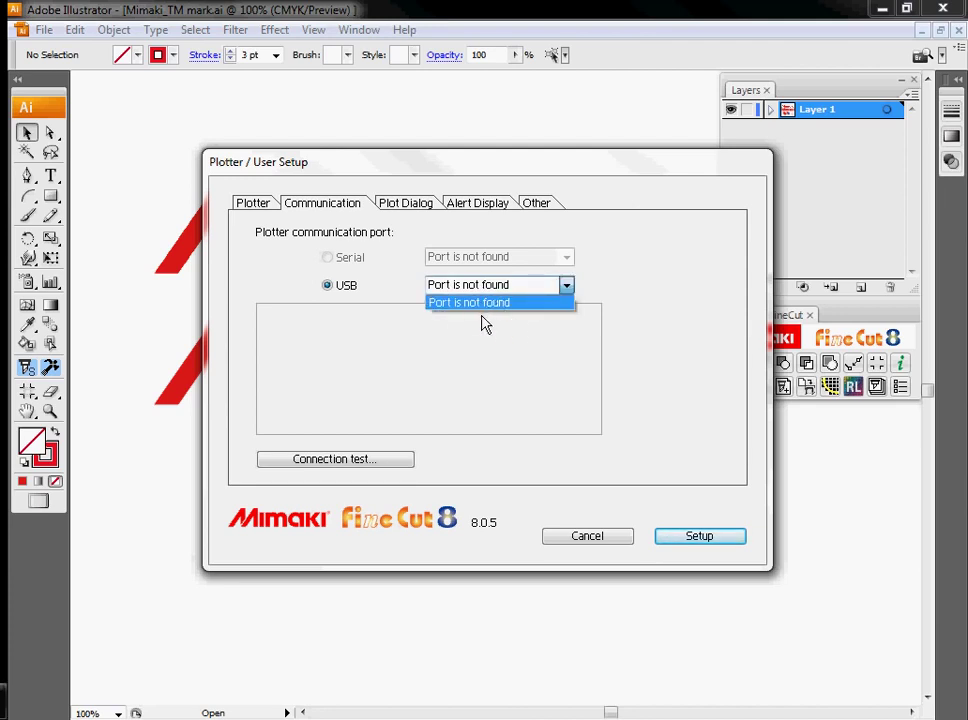
click(484, 322)
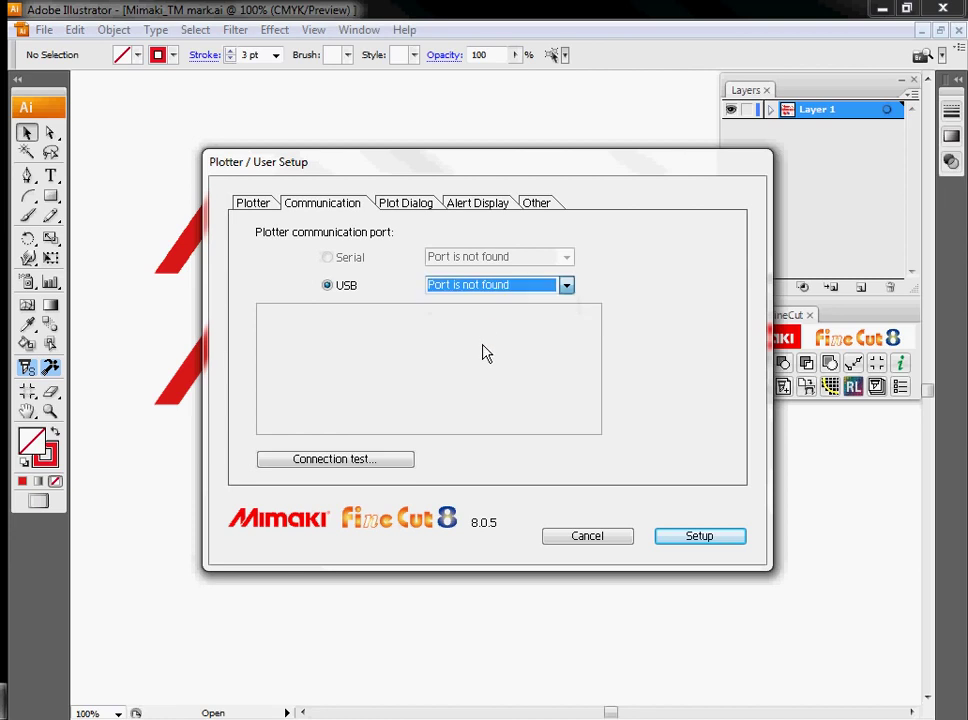
click(514, 291)
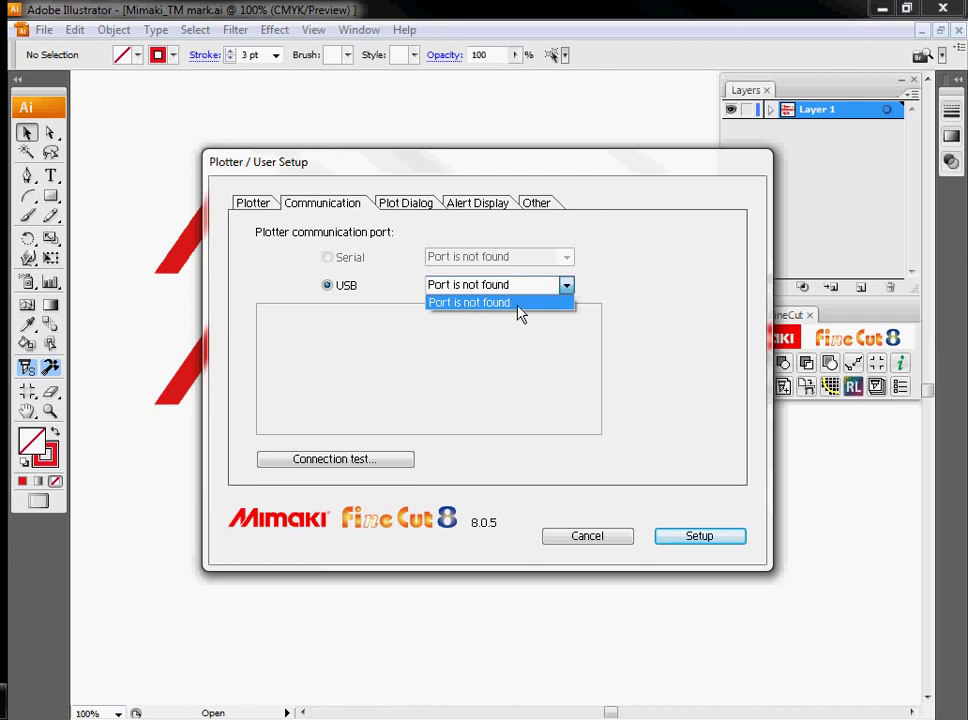
click(495, 339)
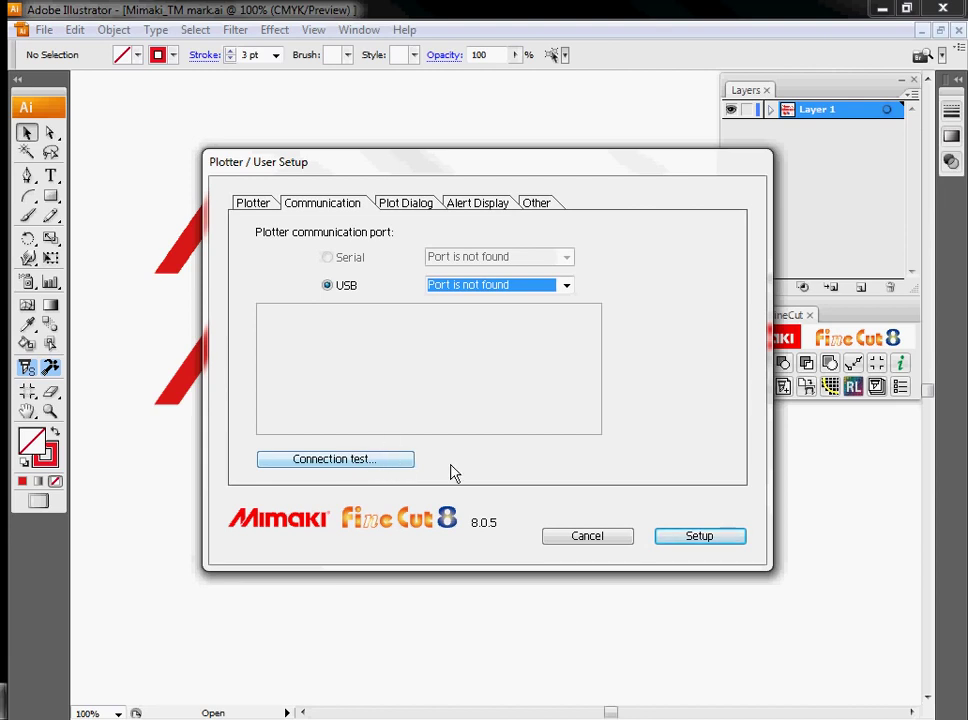
click(262, 205)
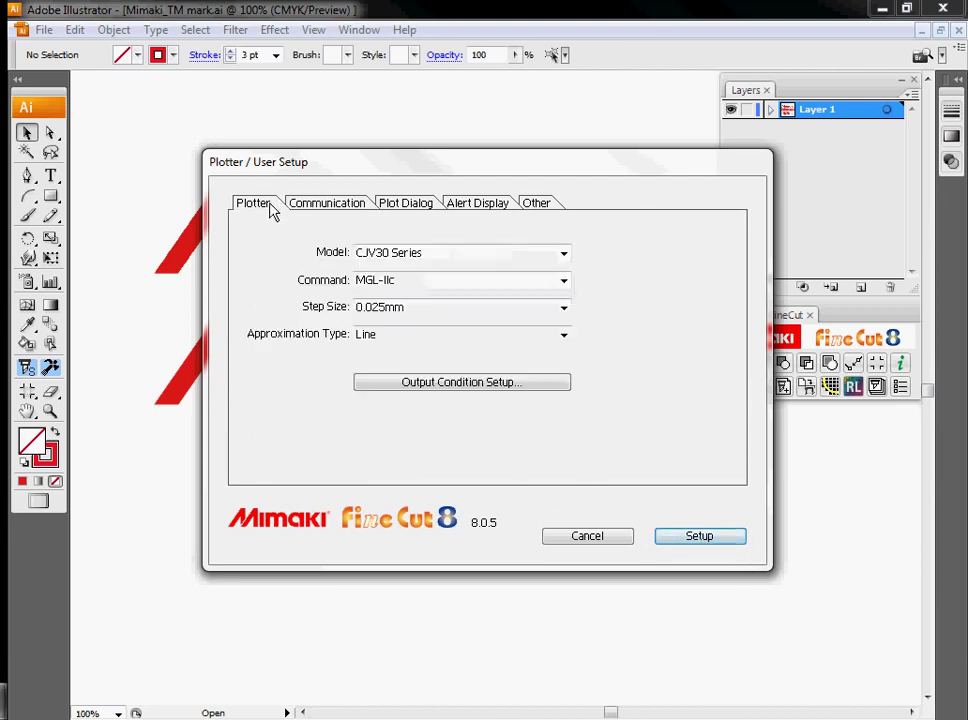
click(338, 205)
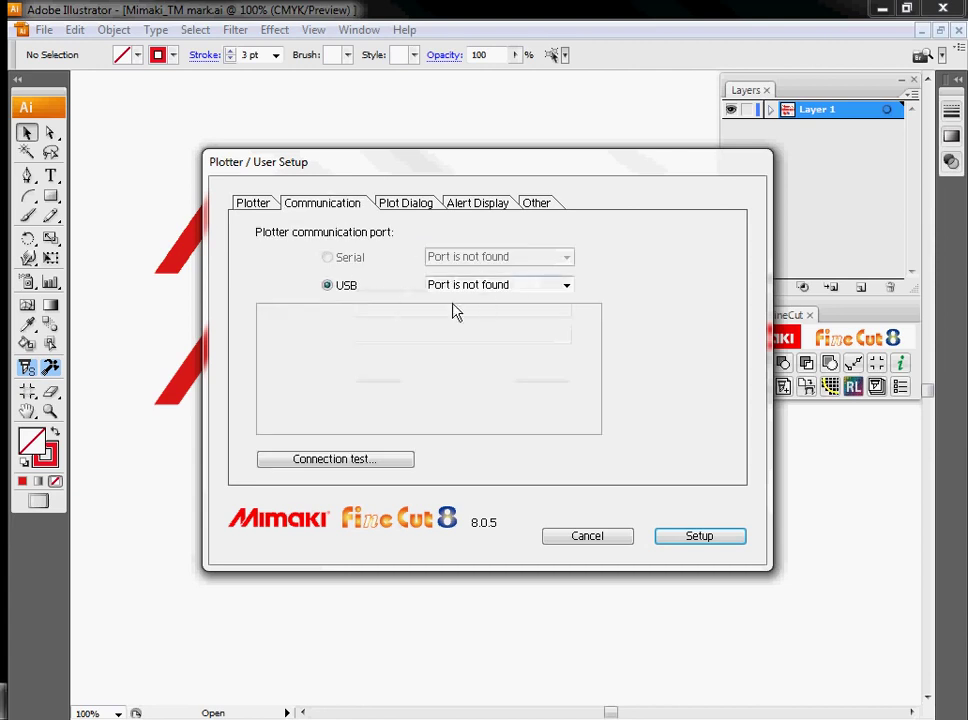
- Apply the plotter setup, select the second Mimaki logo group, and open its FineCut Plot window
click(700, 537)
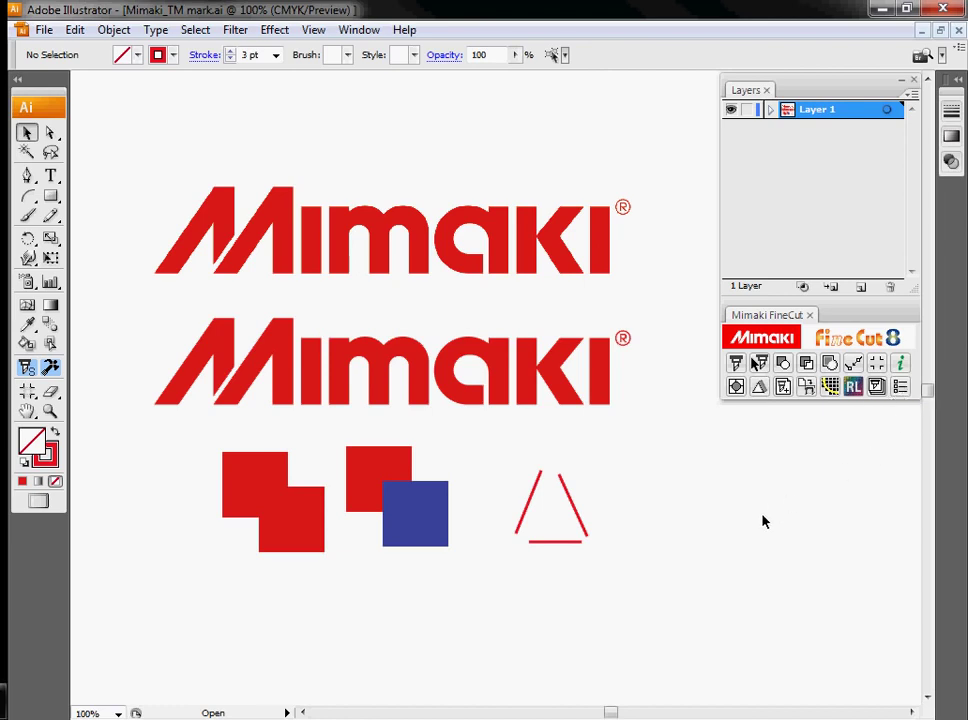
click(313, 355)
click(268, 465)
click(297, 526)
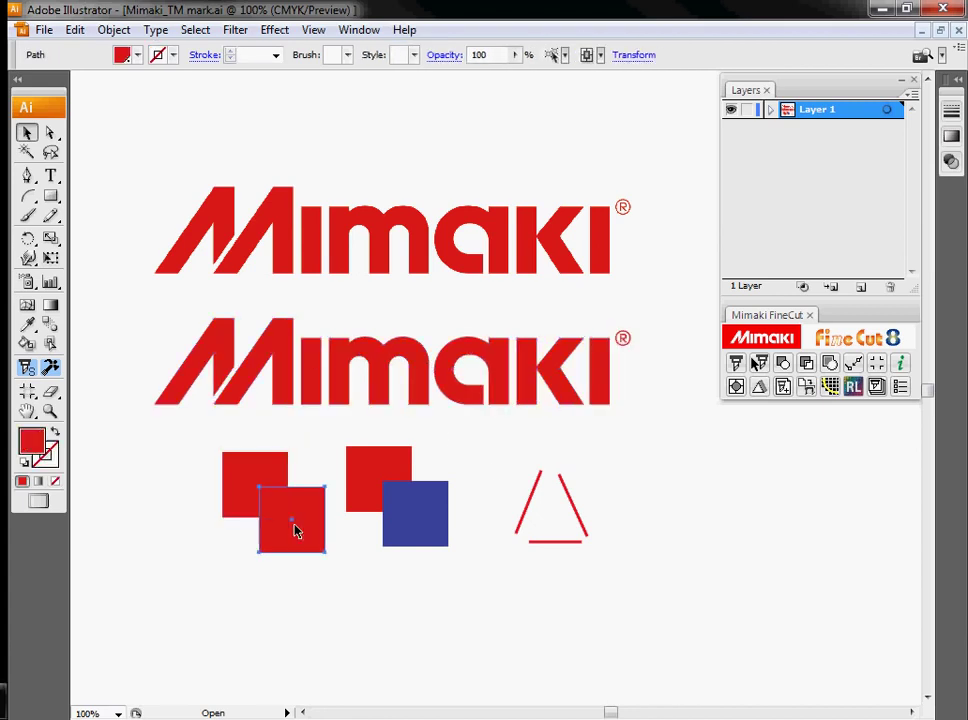
click(717, 502)
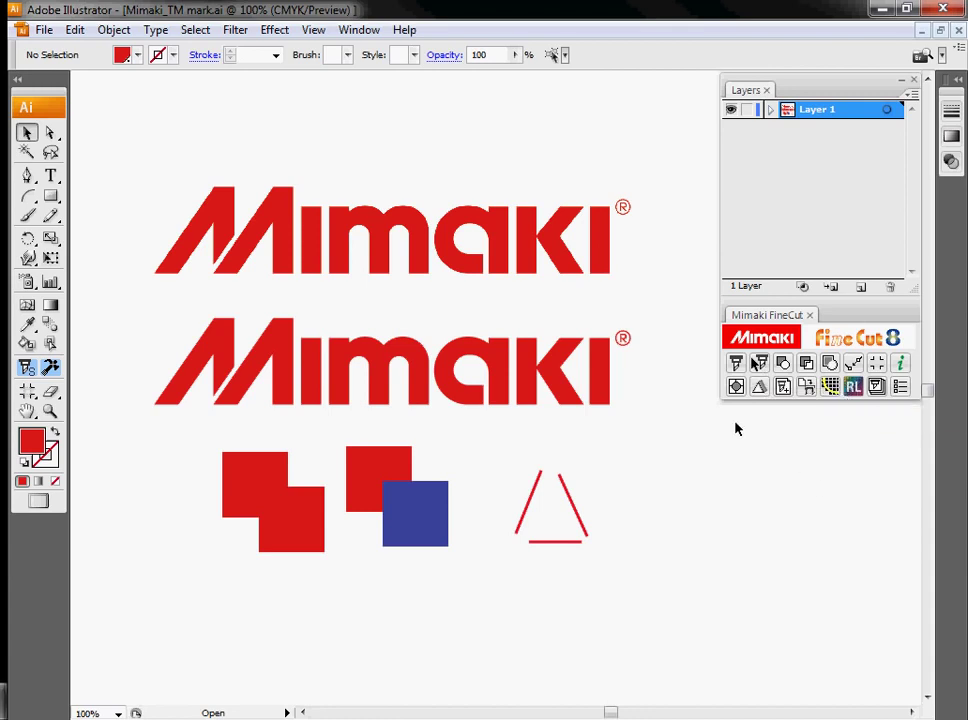
click(565, 366)
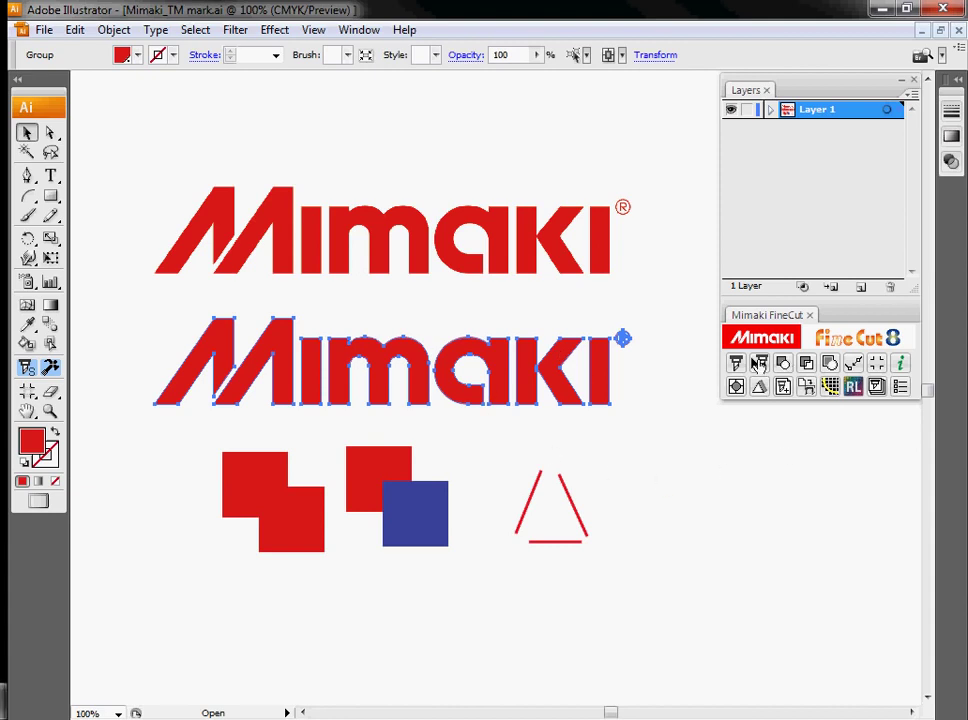
click(759, 363)
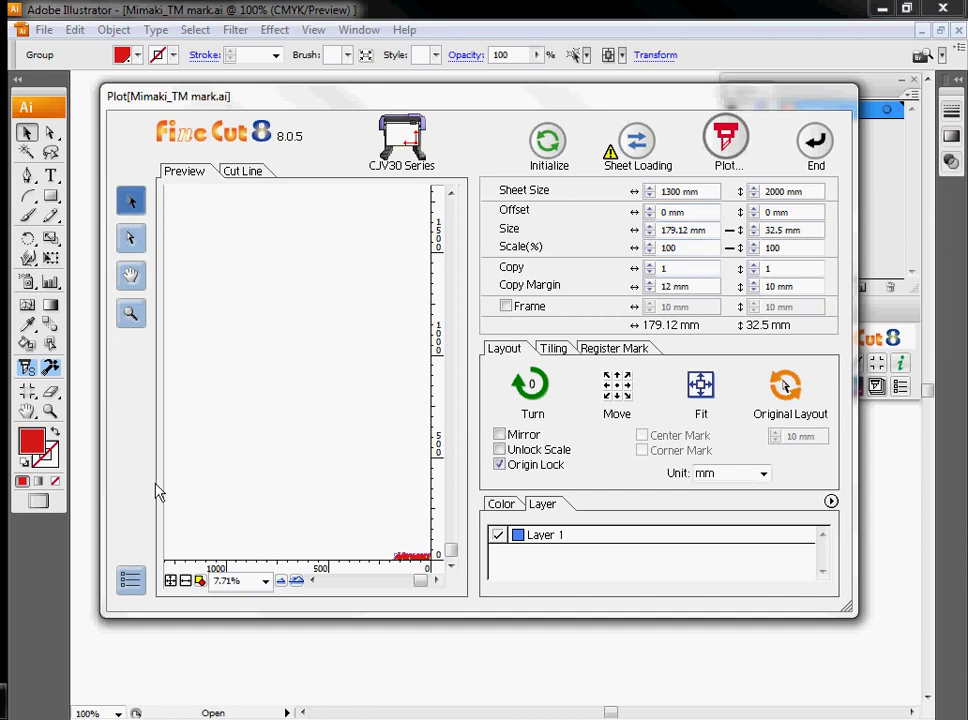
- Fit the plot preview to the logo and switch units to inch (7.05 × 1.28 in)
click(170, 581)
click(185, 581)
click(200, 581)
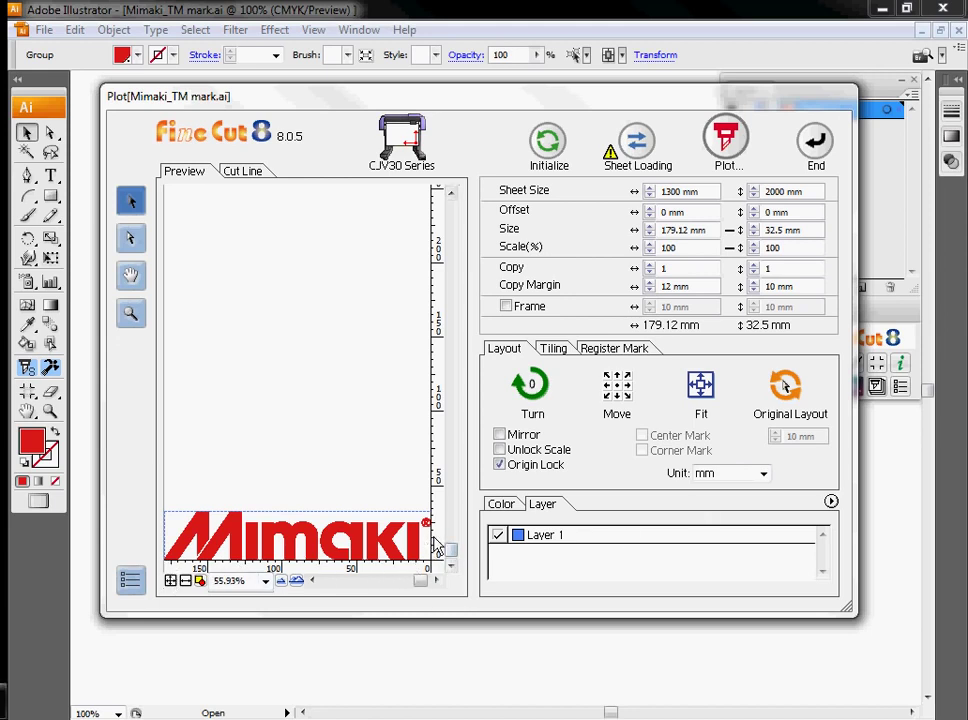
click(762, 476)
click(727, 521)
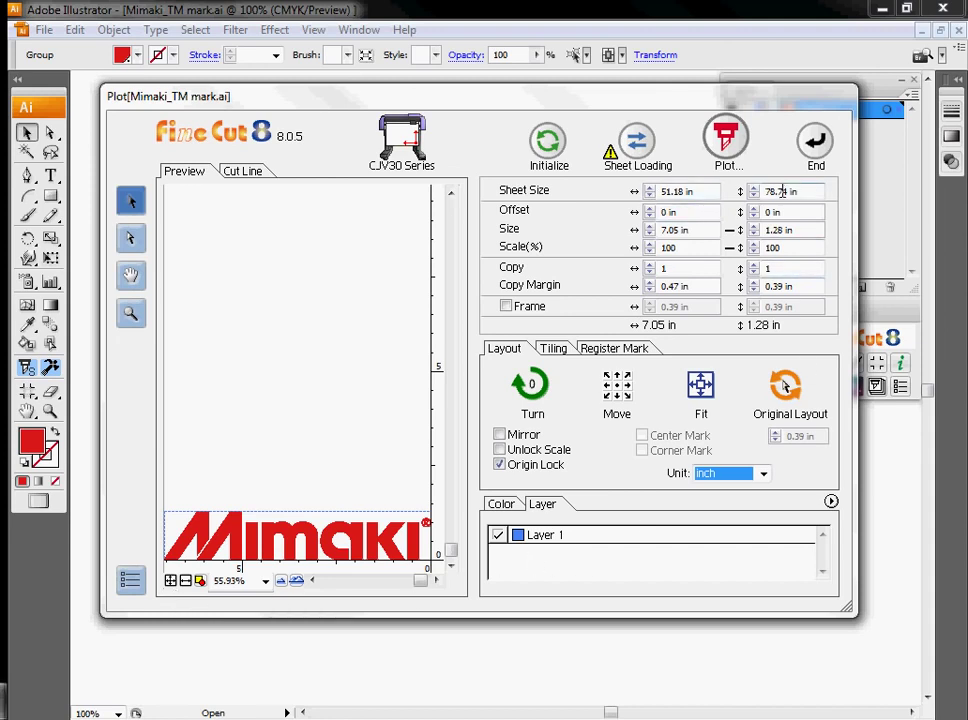
click(649, 209)
click(753, 209)
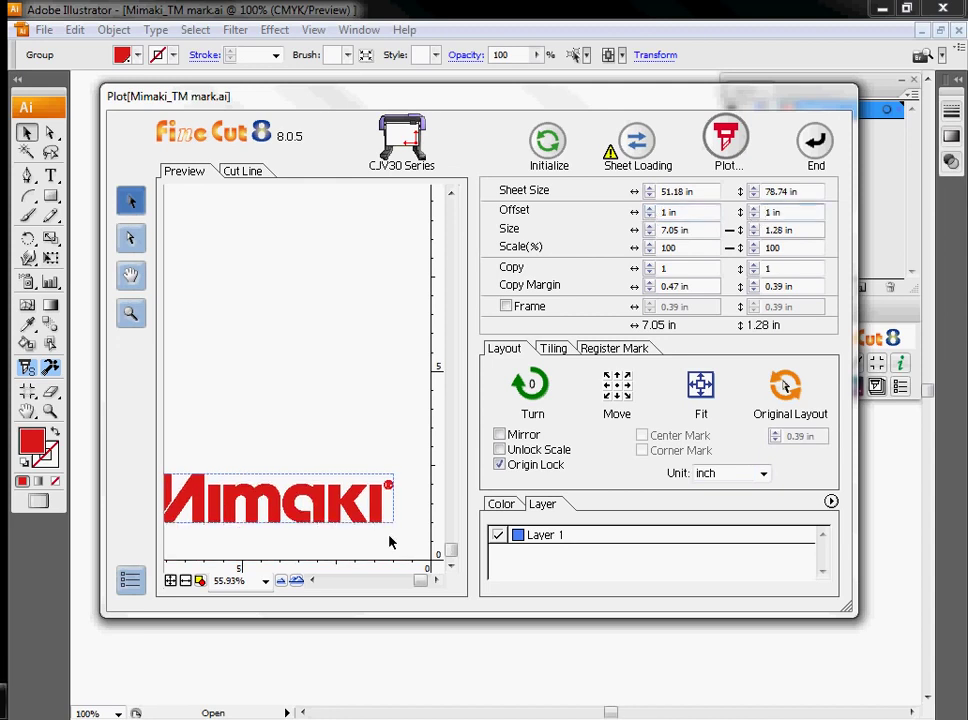
mouse_move(423, 587)
mouse_down()
mouse_move(339, 573)
mouse_move(434, 588)
mouse_up()
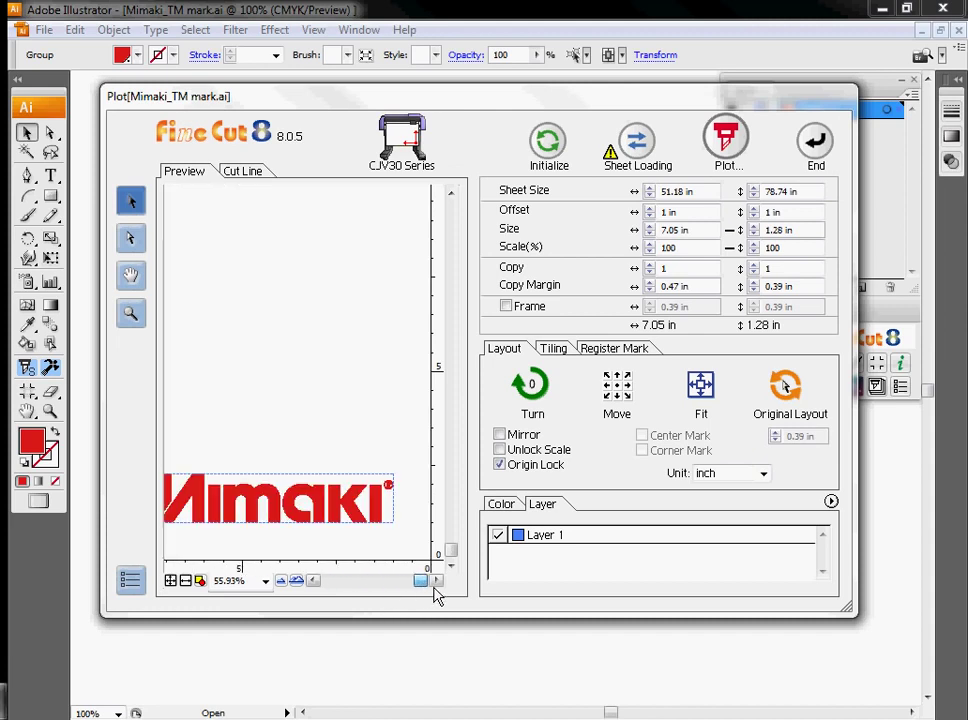
click(267, 582)
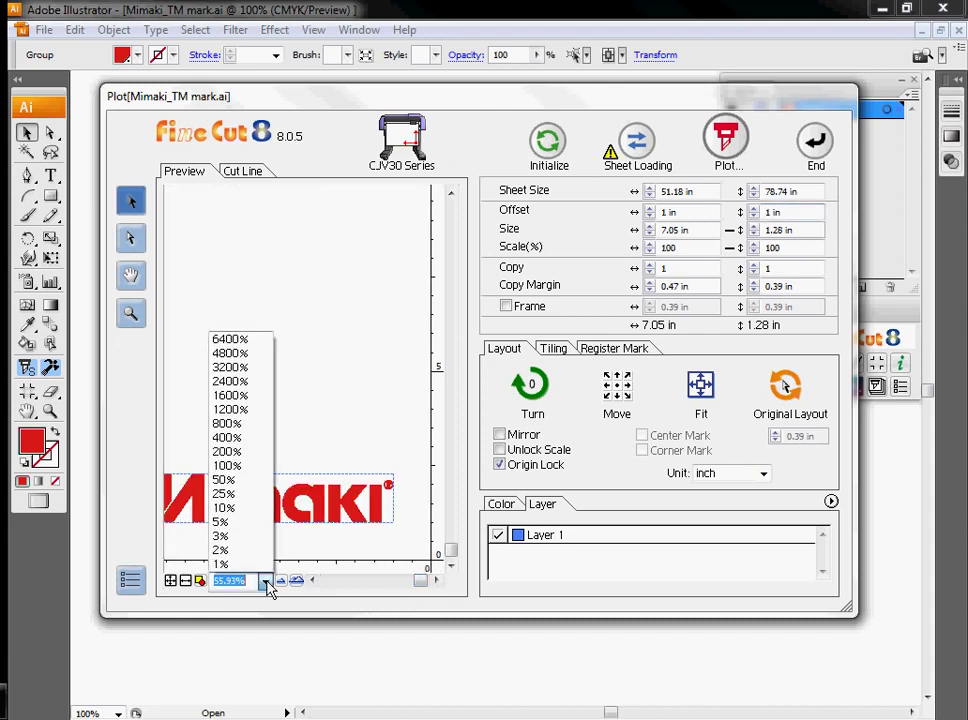
click(234, 480)
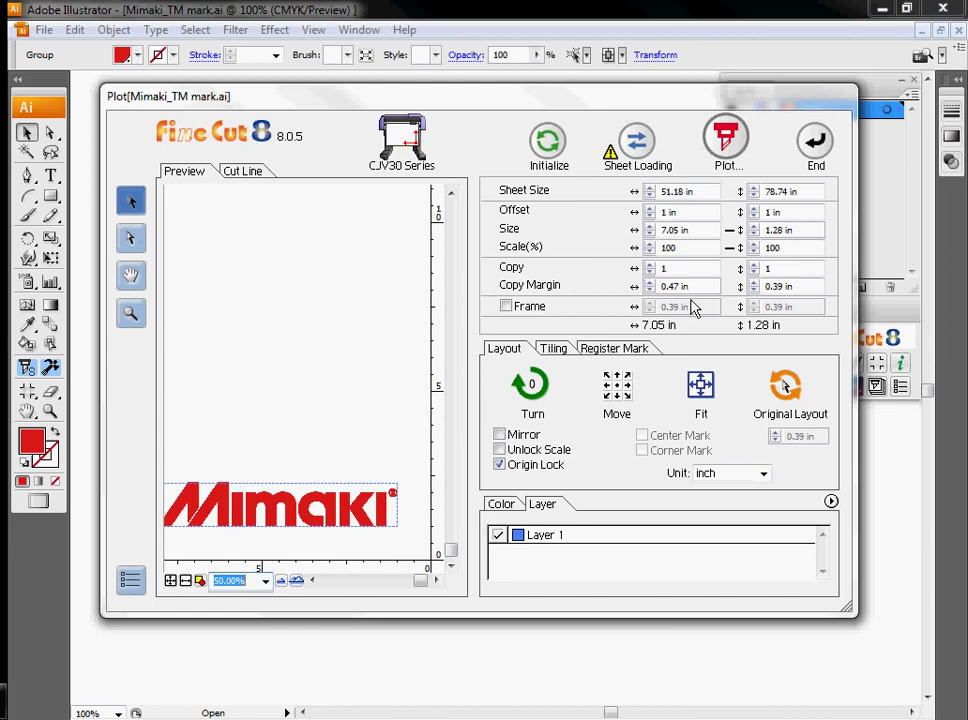
click(648, 265)
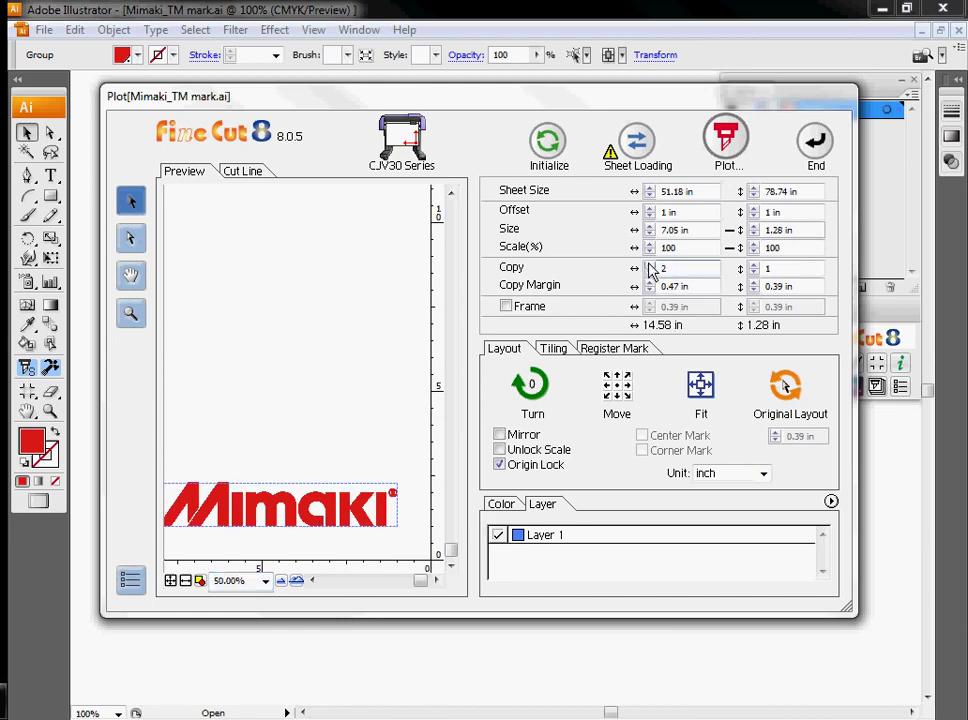
click(754, 264)
click(754, 264)
click(754, 264)
click(754, 264)
click(754, 273)
click(754, 273)
click(754, 273)
click(754, 273)
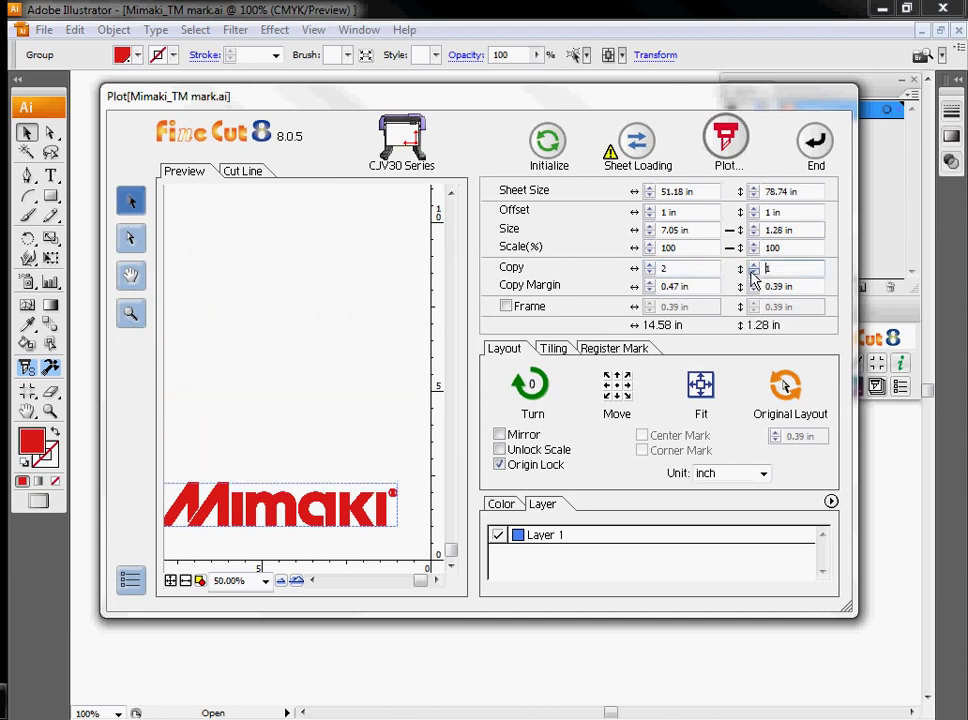
click(649, 273)
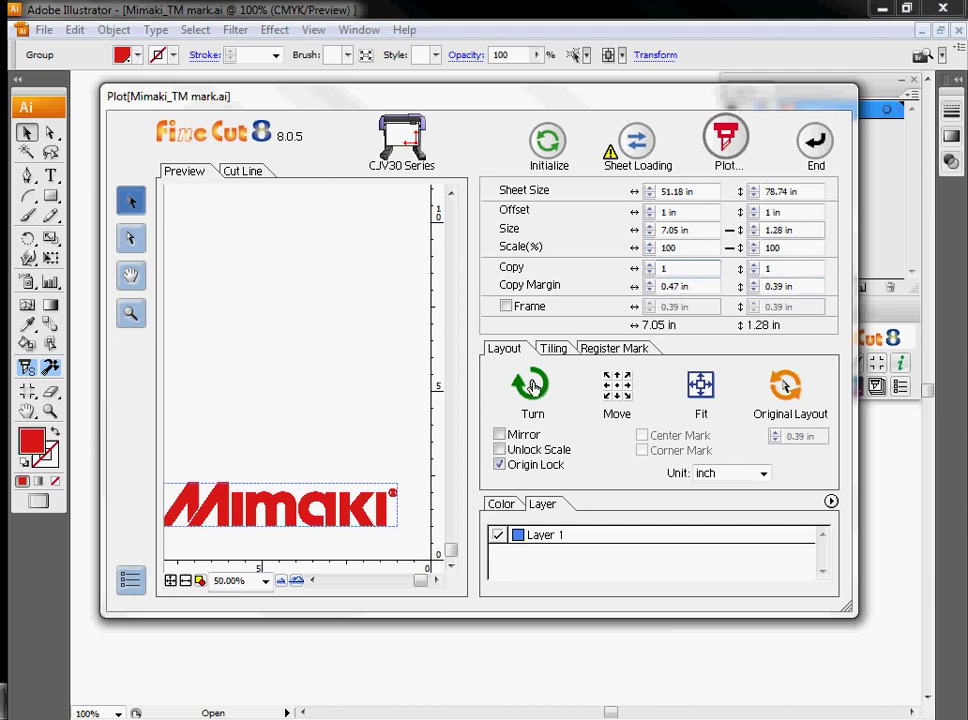
click(533, 386)
click(533, 386)
click(533, 386)
click(533, 386)
click(500, 436)
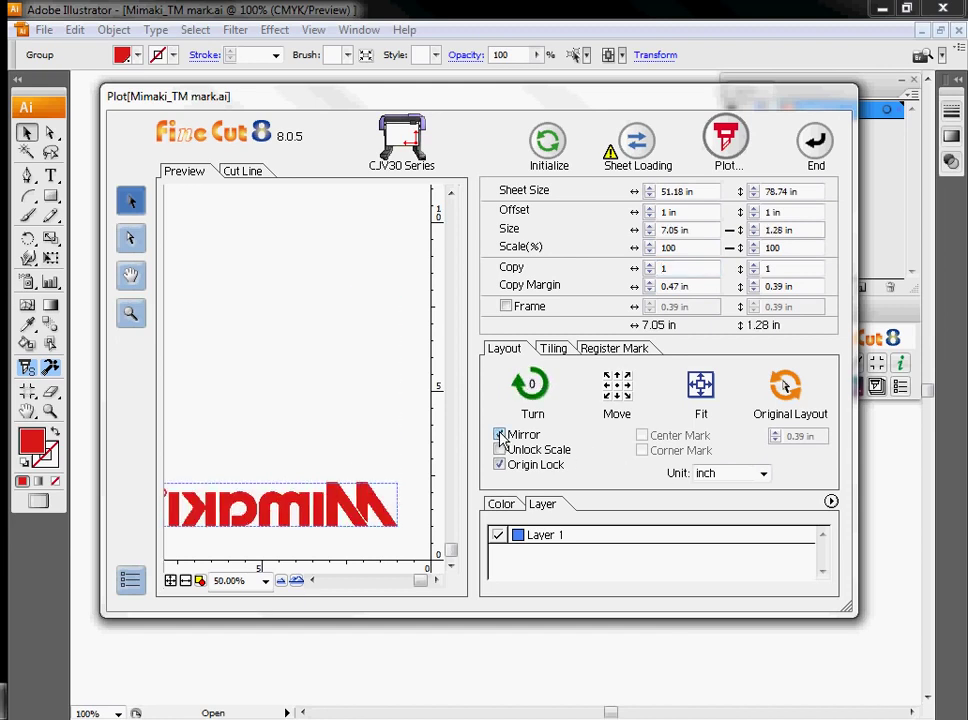
click(500, 435)
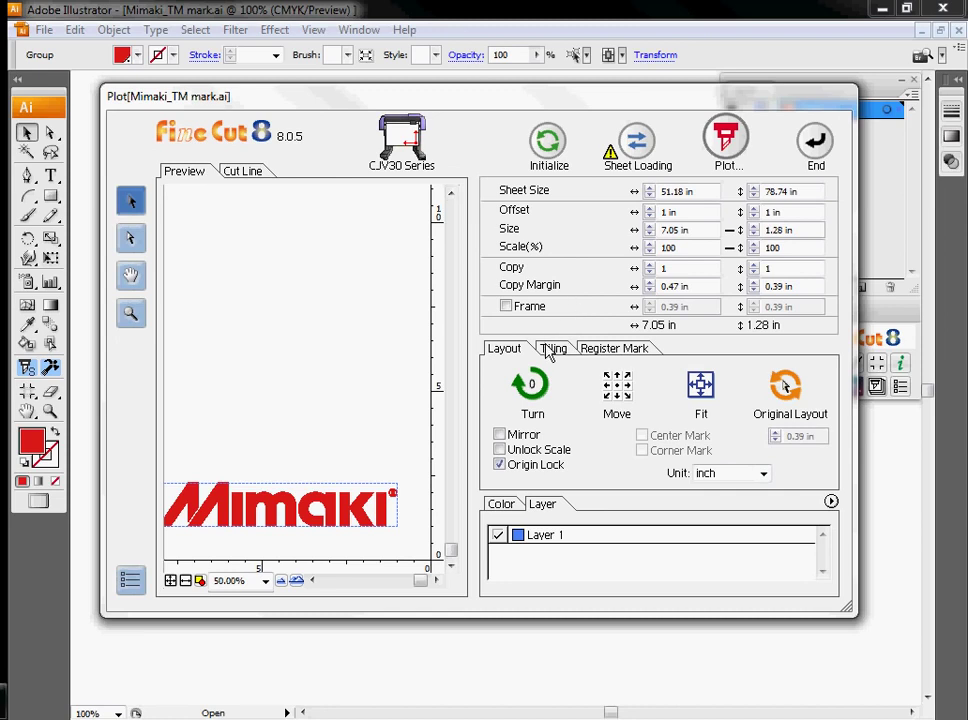
- Look over the Tiling options, then show the Register Mark settings
click(550, 350)
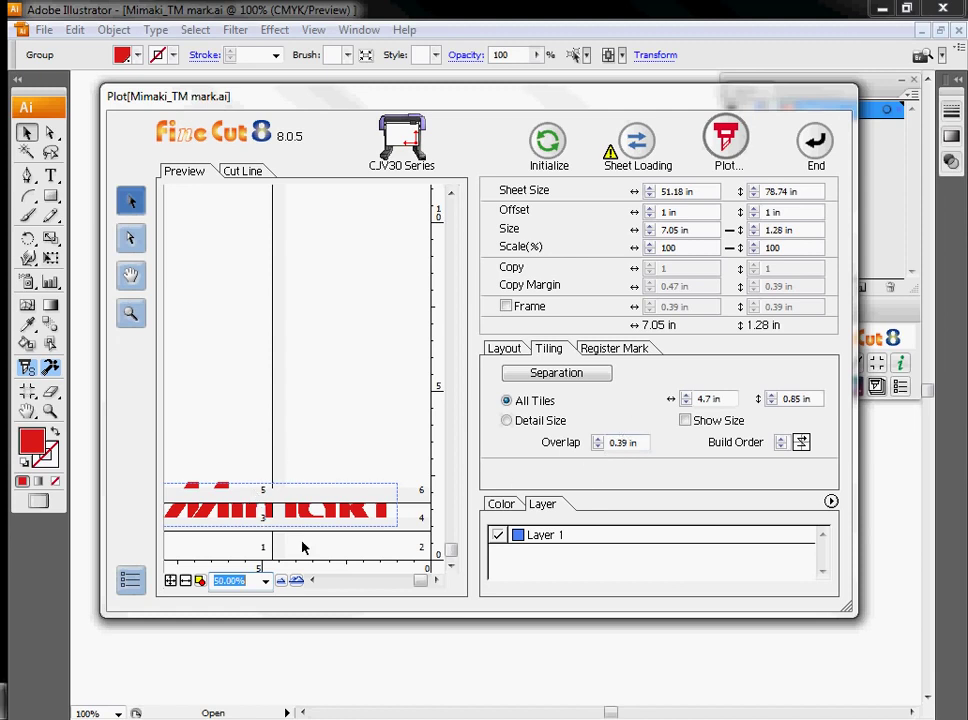
click(628, 350)
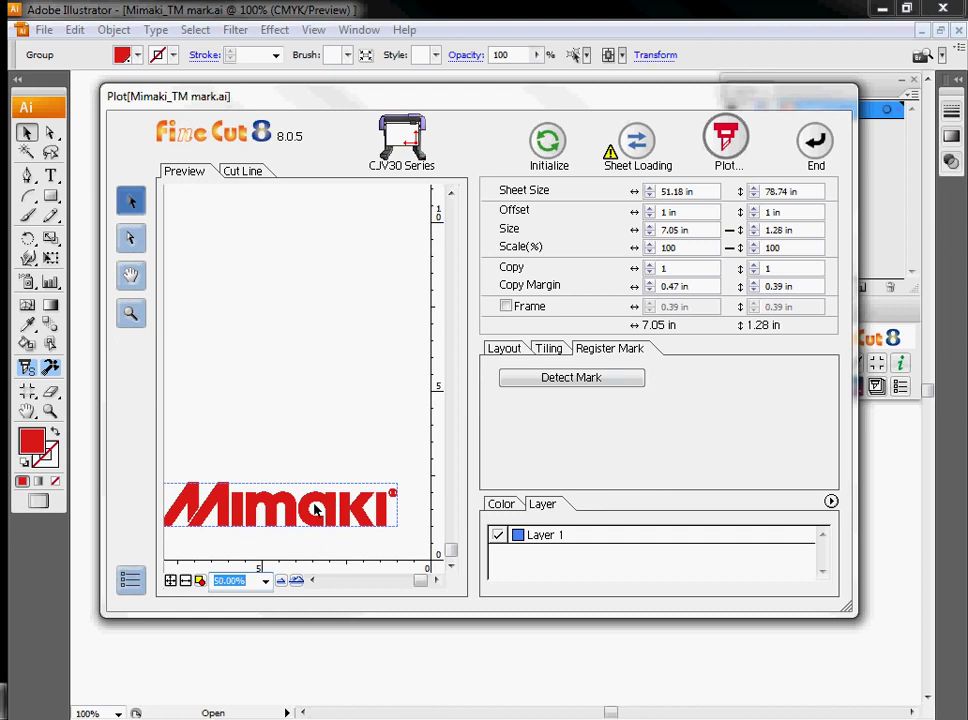
- Save the plot data as FCCommand on the Desktop, replacing the old file, and close the Plot window
click(729, 143)
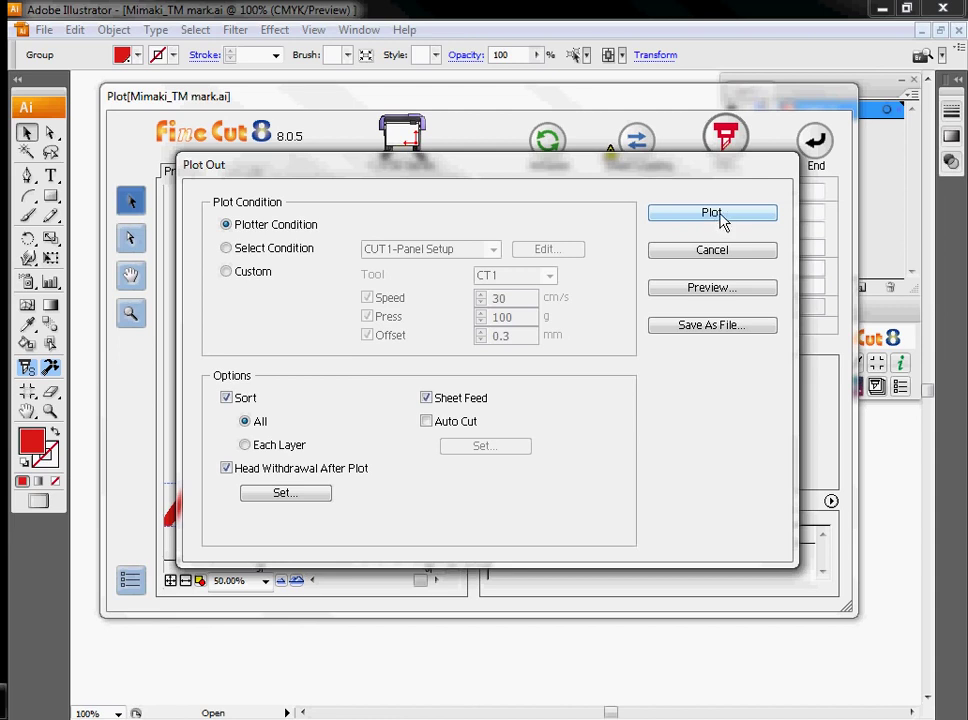
click(714, 334)
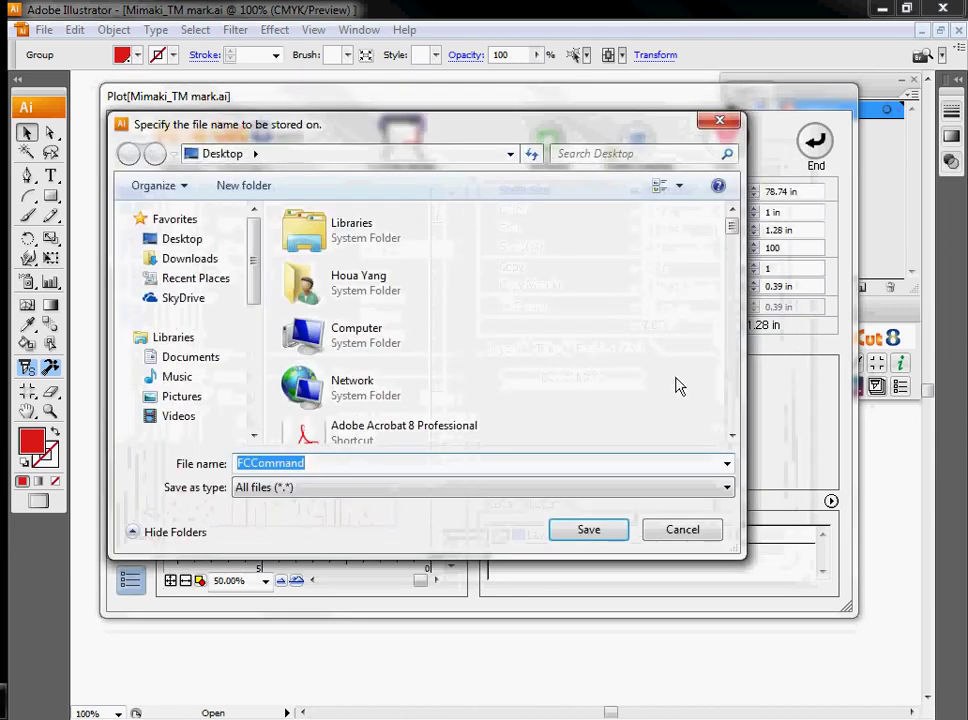
click(167, 246)
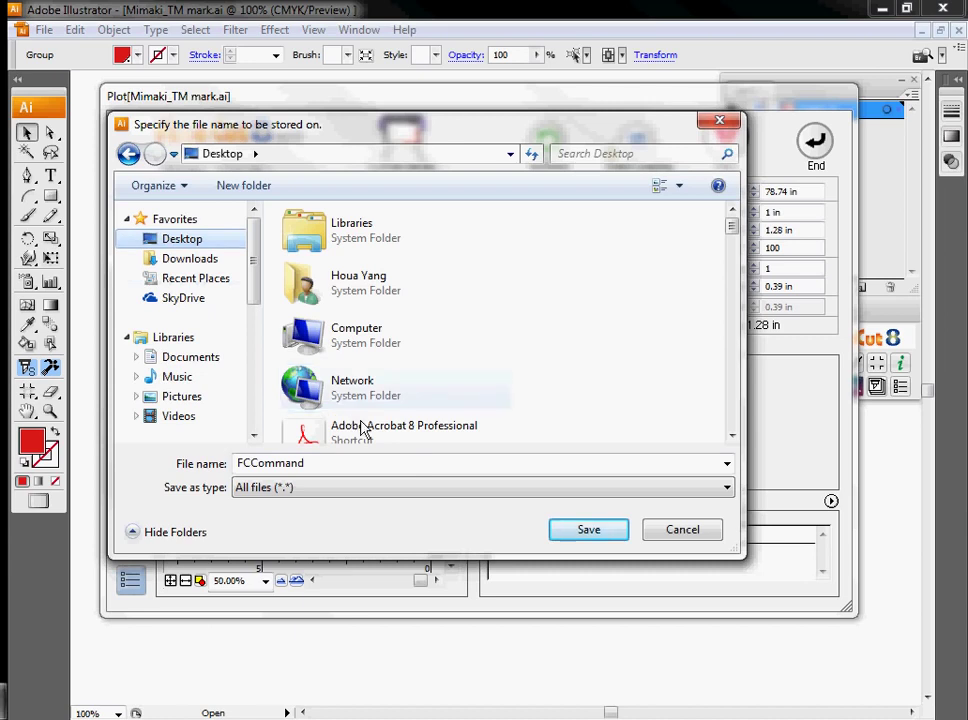
click(440, 488)
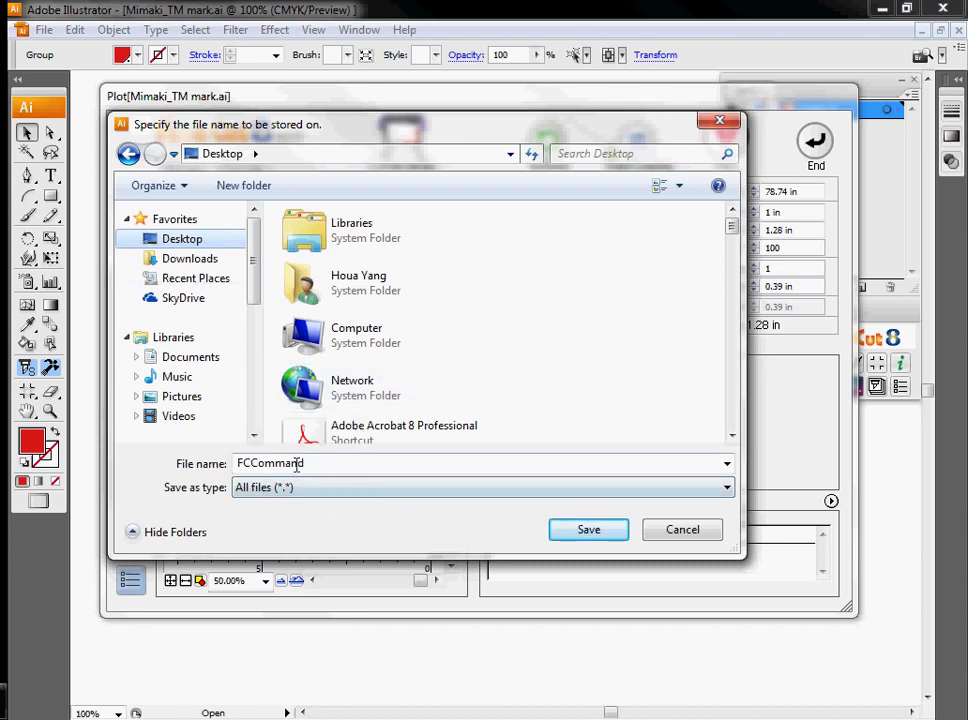
click(587, 536)
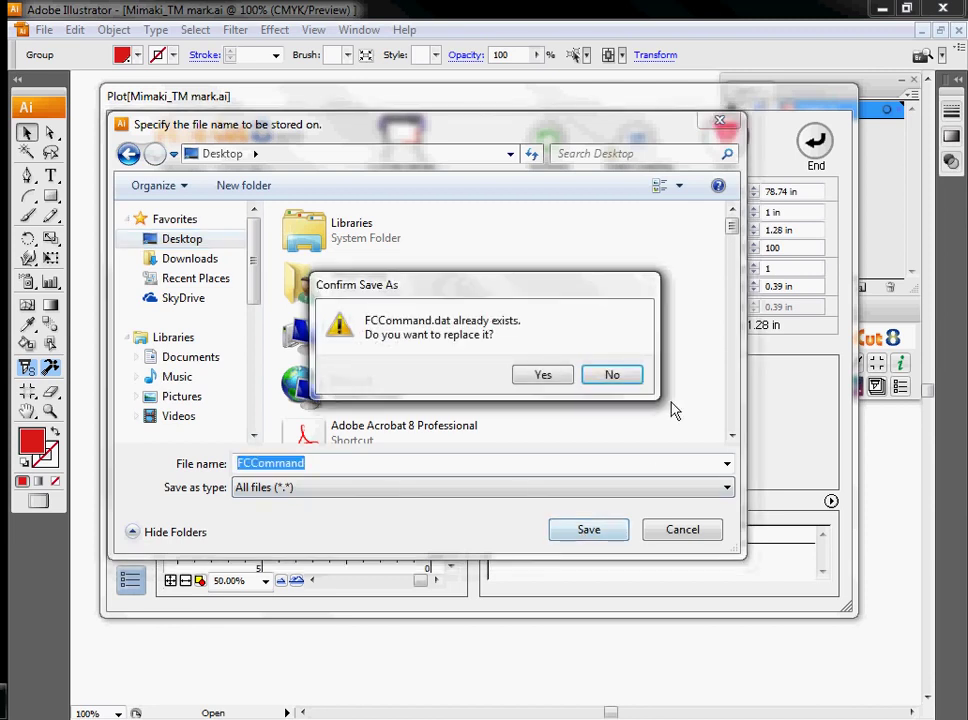
click(553, 379)
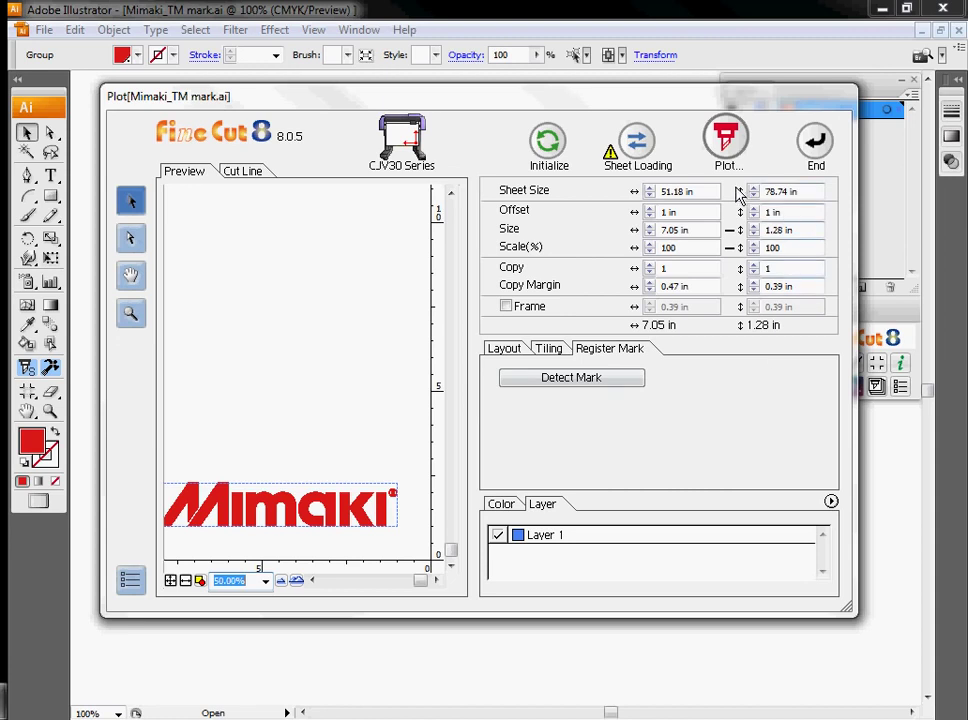
click(816, 146)
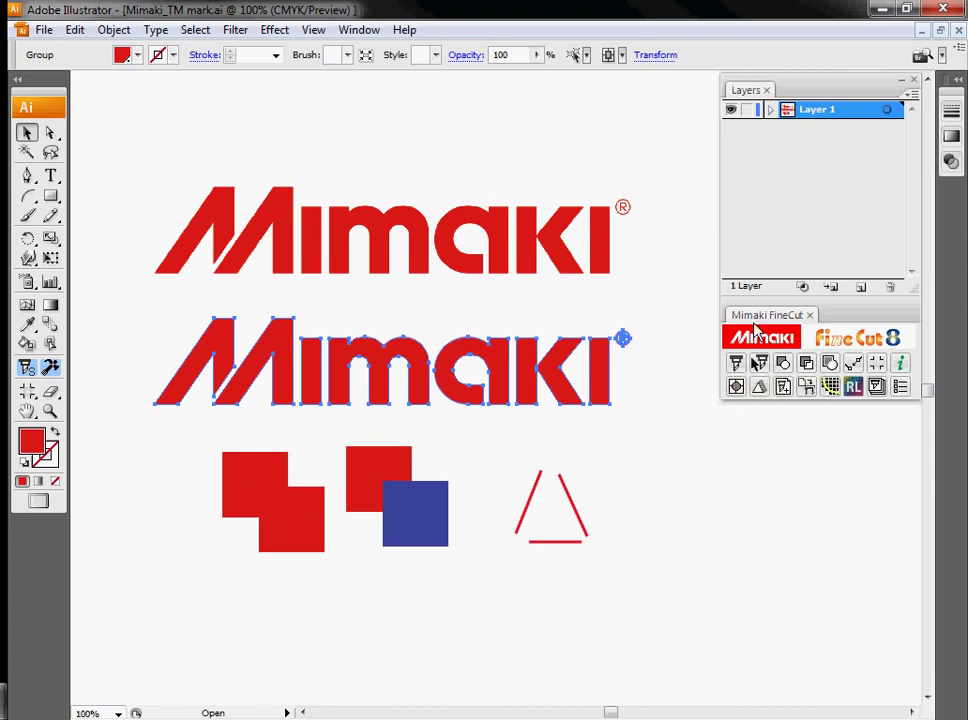
click(736, 363)
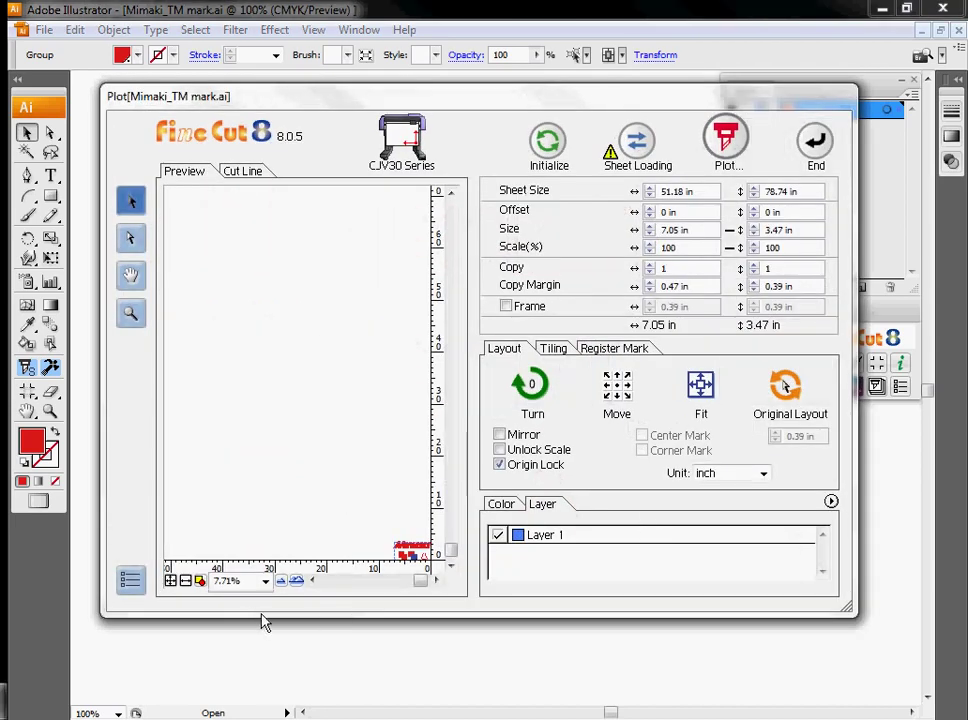
click(199, 582)
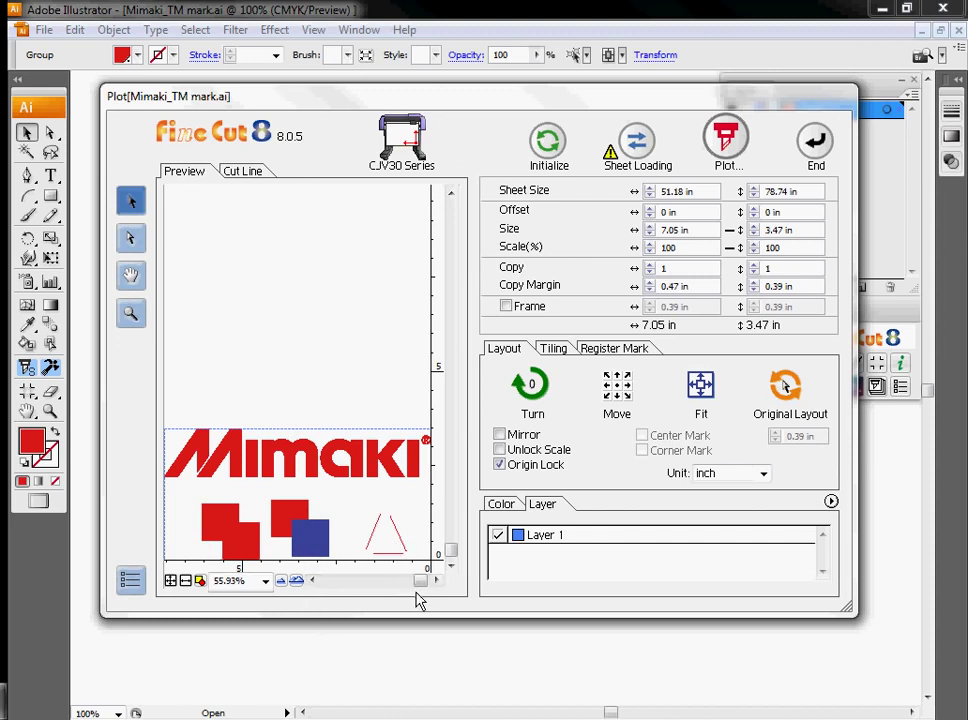
click(243, 174)
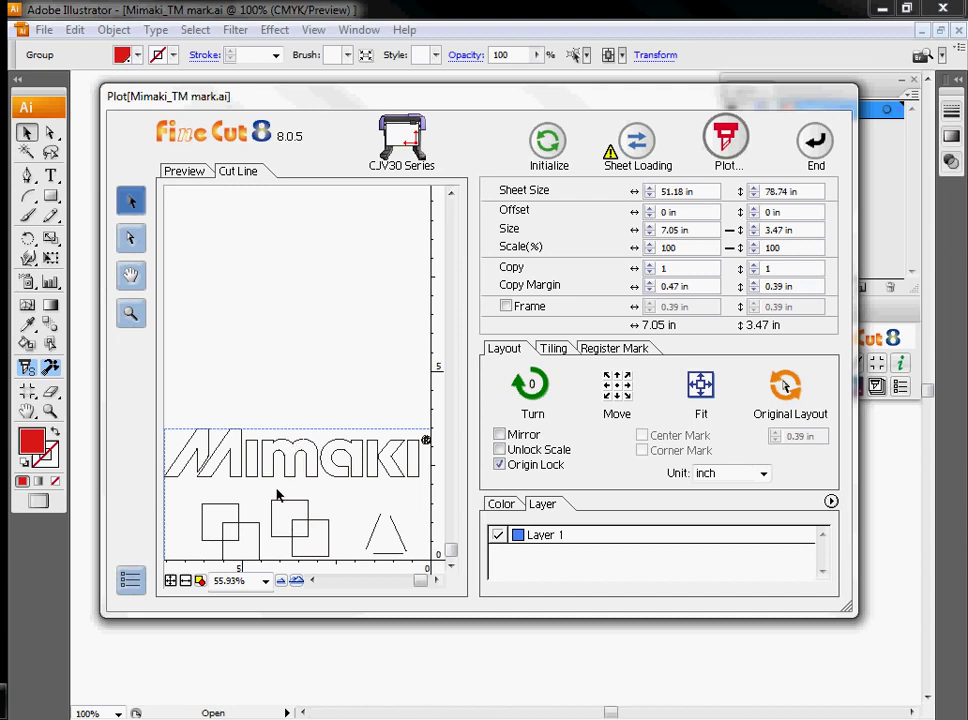
click(187, 171)
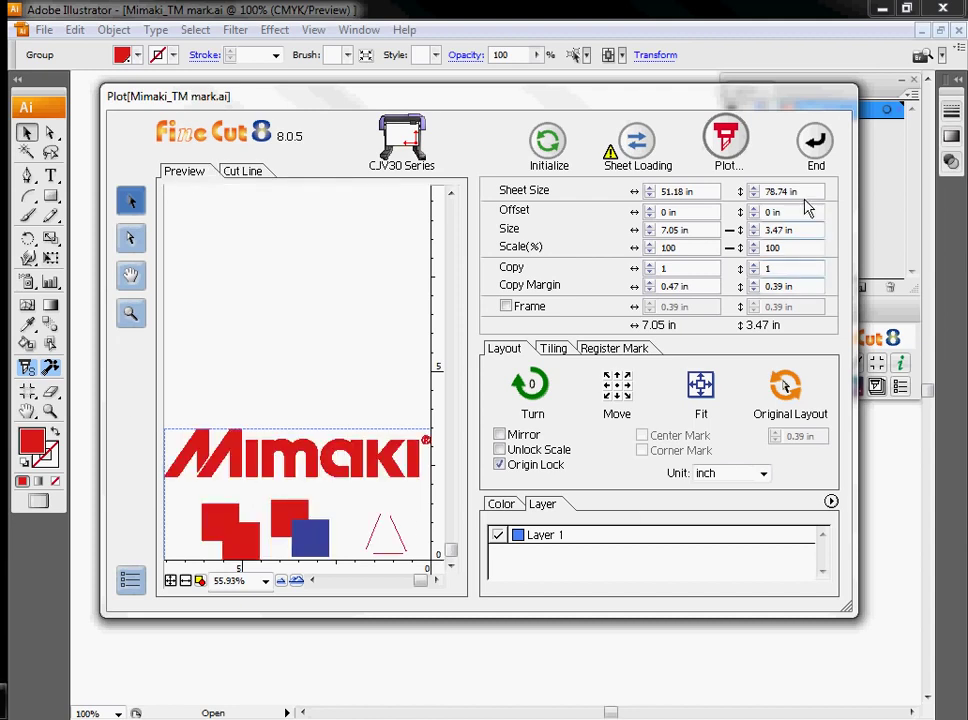
click(816, 142)
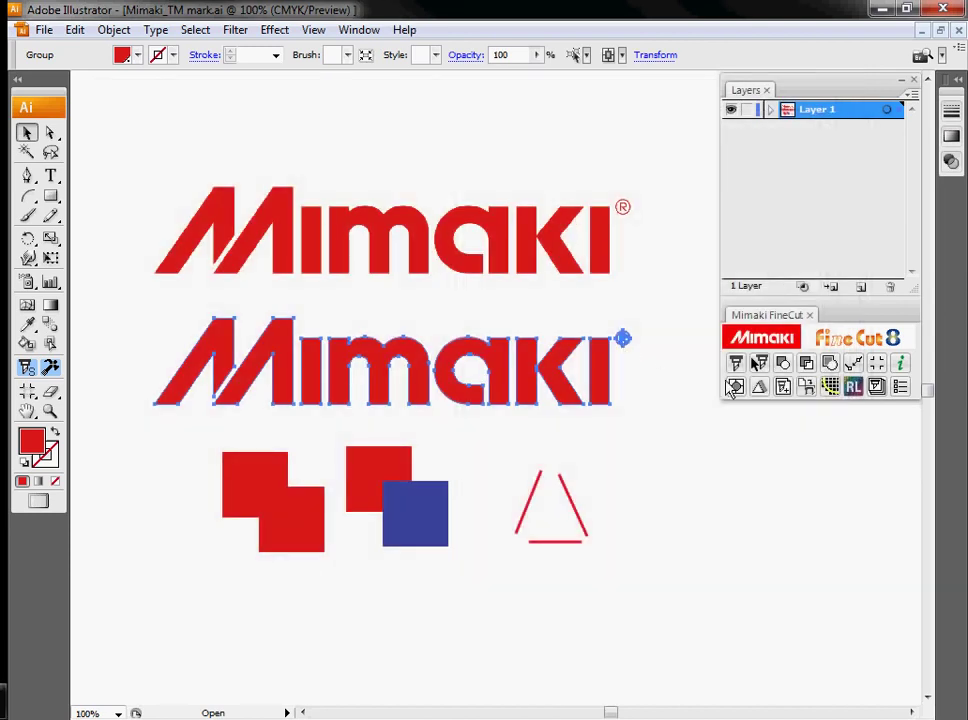
- Open Output to RasterLink, fit the preview, compare Print and Cut views, and select the hot folder path
click(853, 387)
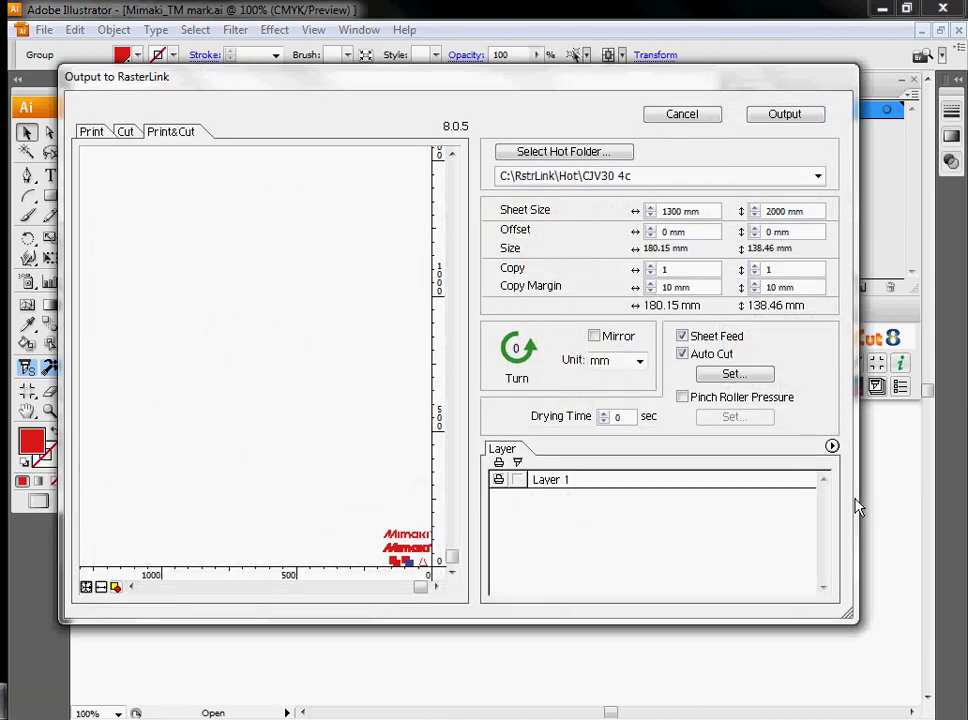
click(101, 588)
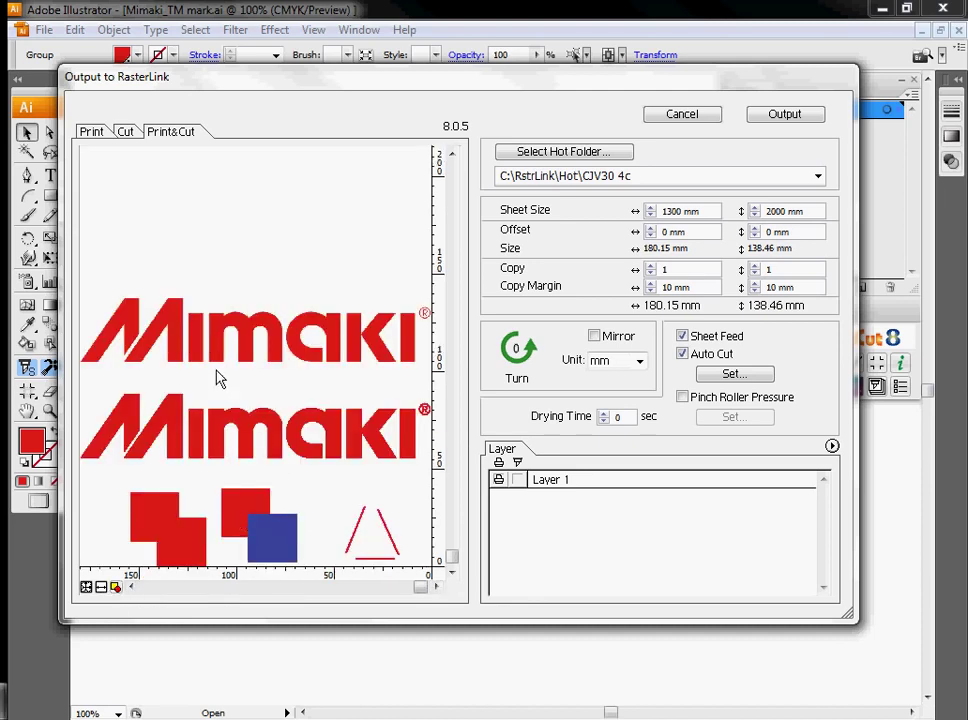
click(91, 133)
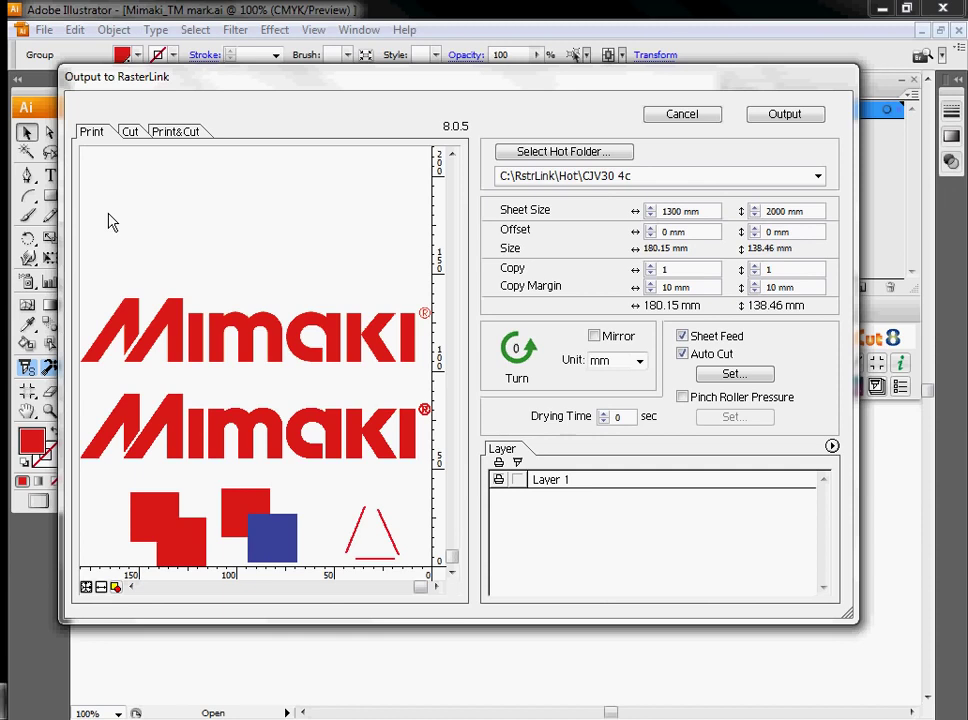
click(131, 132)
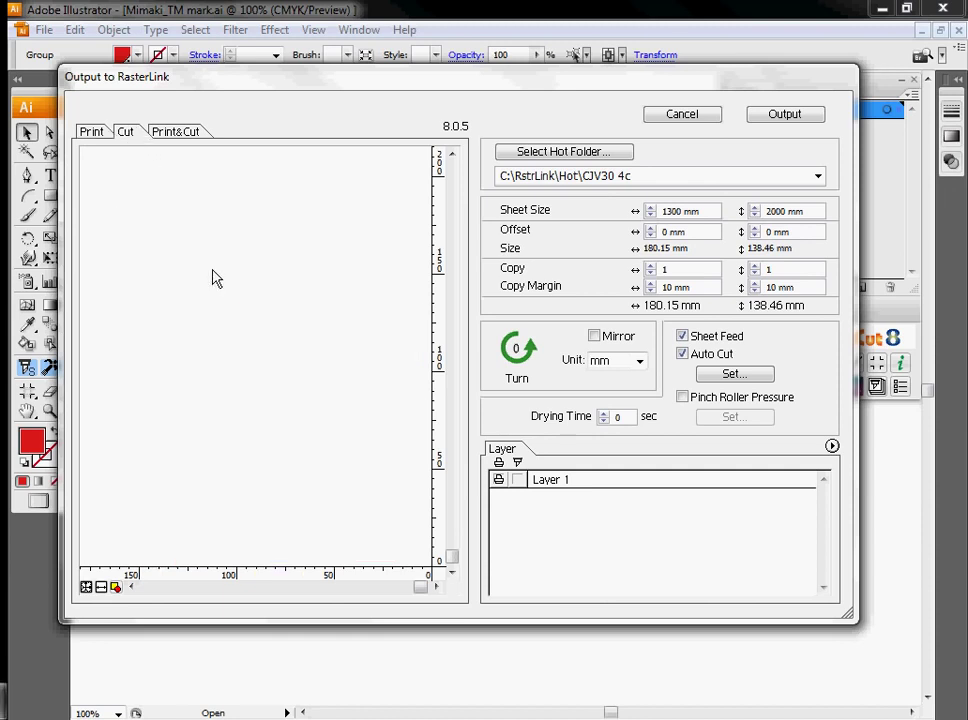
click(186, 132)
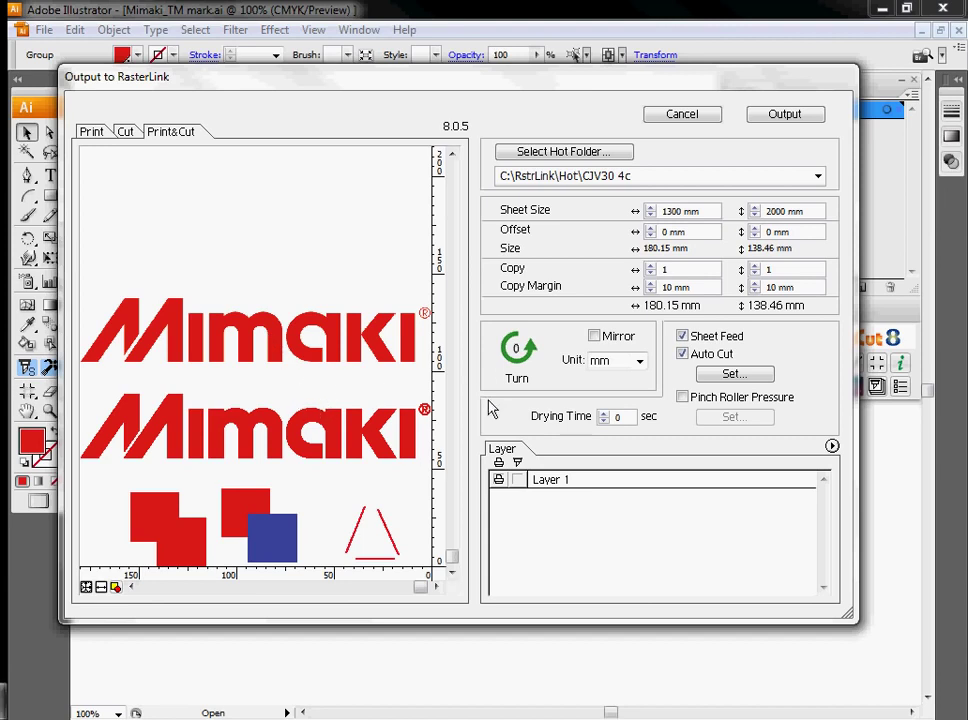
click(580, 180)
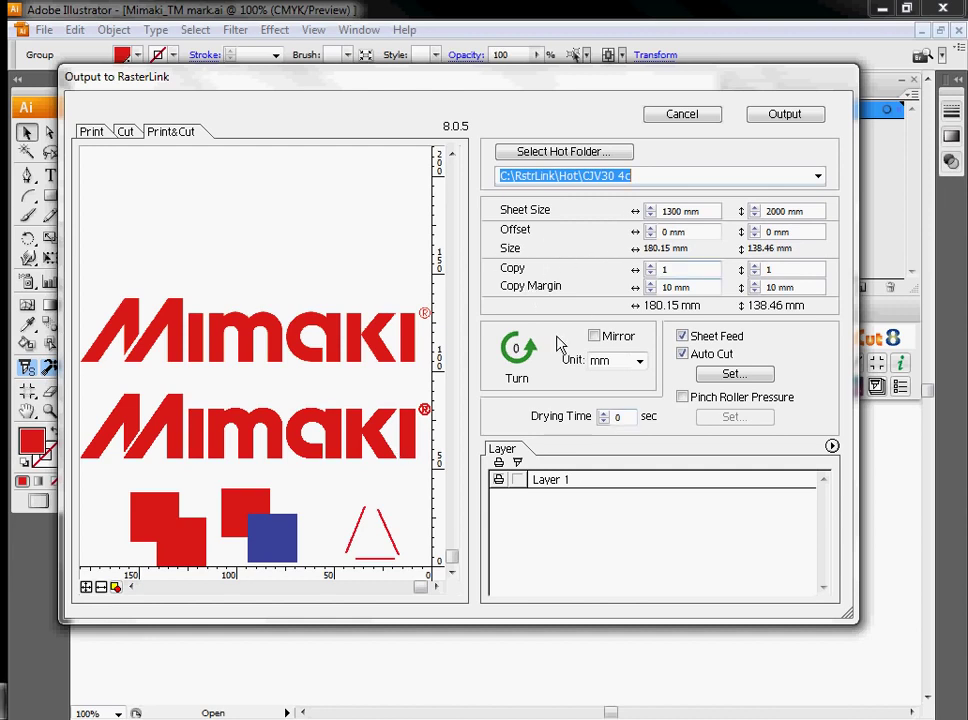
- Turn the output rotation back to 0 and set Layer 1 to both print and cut
click(518, 350)
click(518, 352)
click(518, 352)
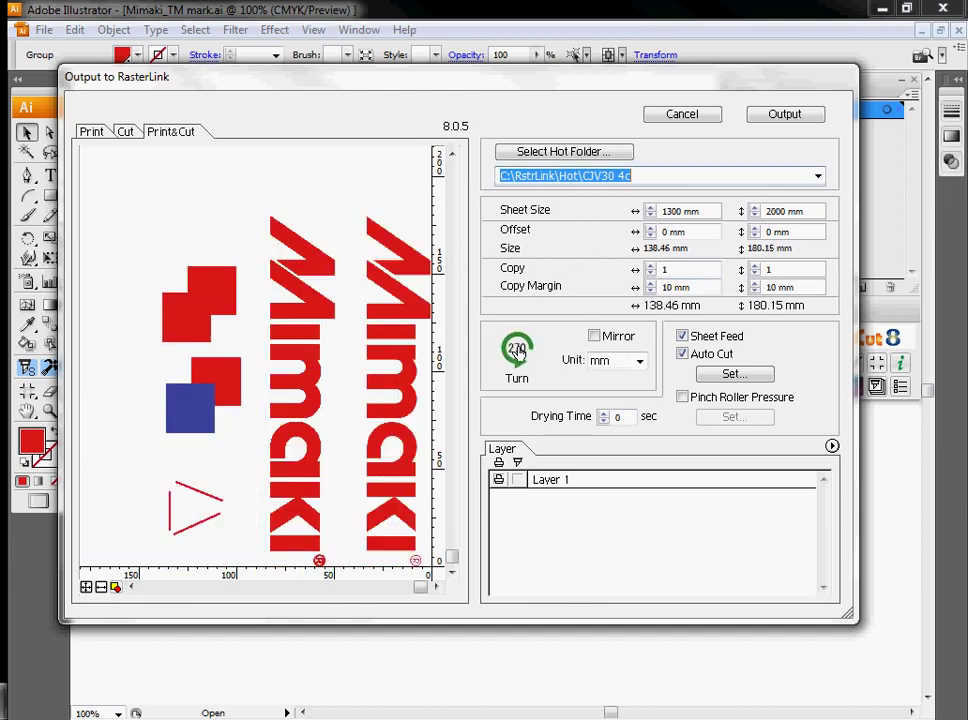
click(518, 352)
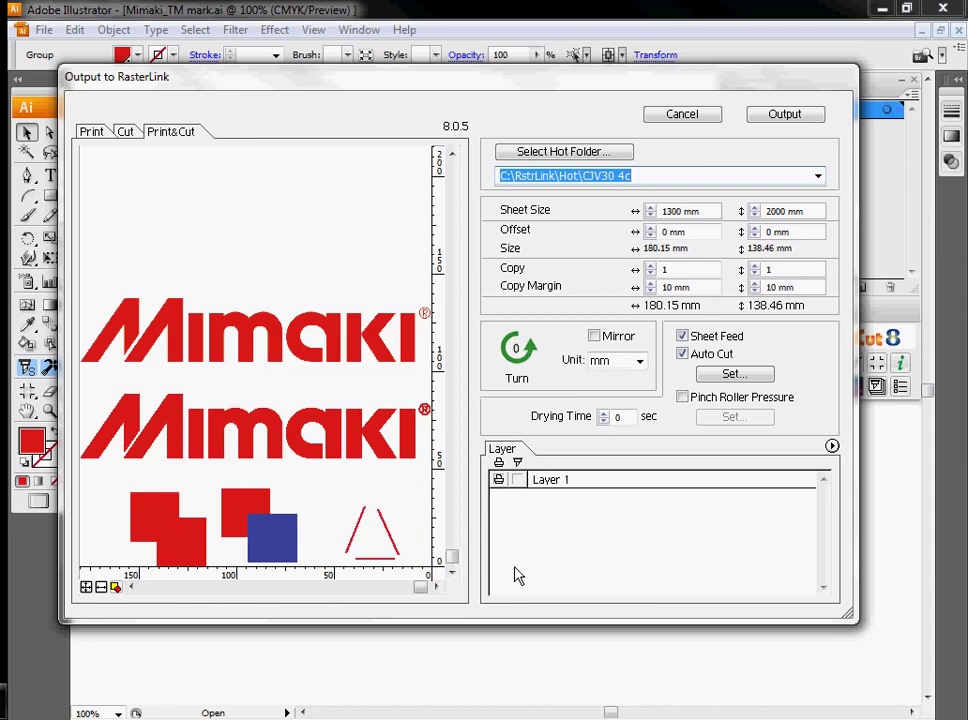
click(498, 480)
click(498, 480)
click(517, 480)
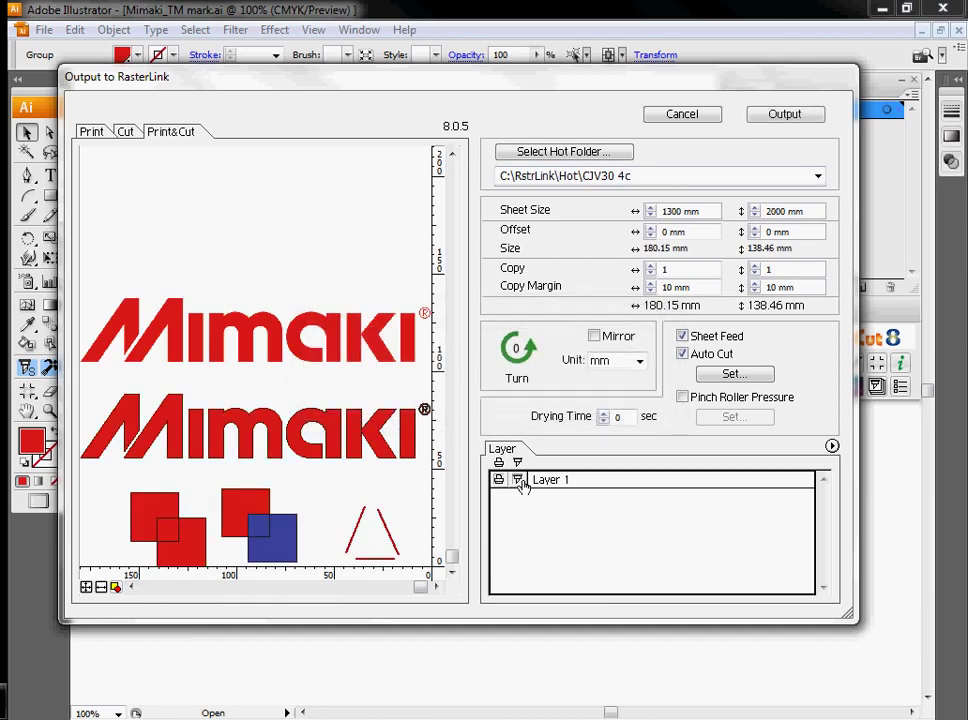
- Preview the print-only and cut-only output, then write the EPS file for RasterLink
click(104, 133)
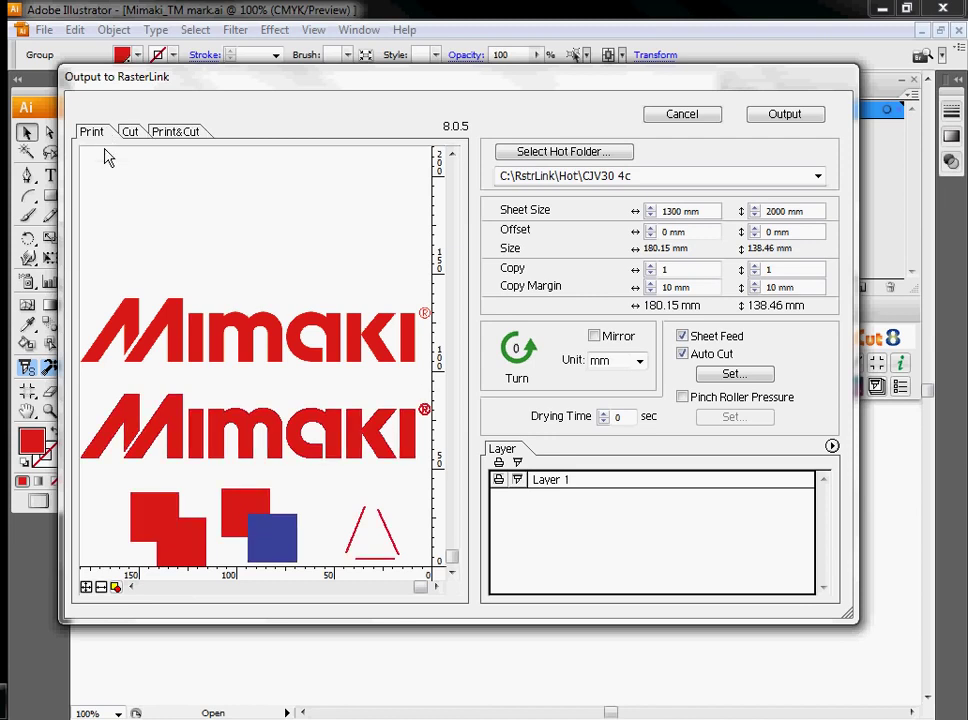
click(131, 134)
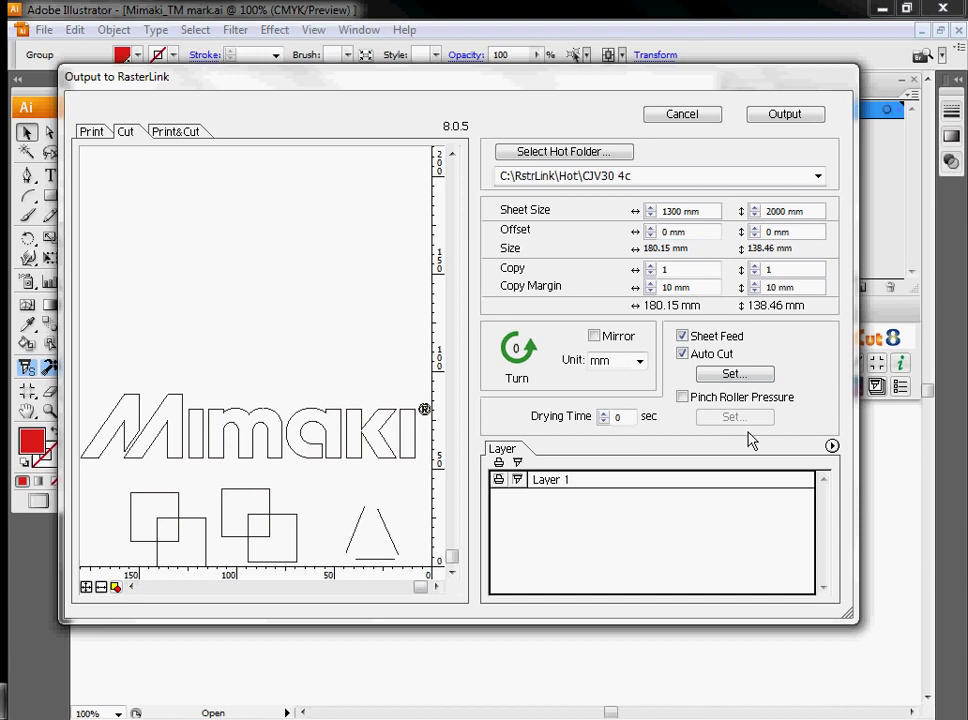
click(782, 118)
click(703, 115)
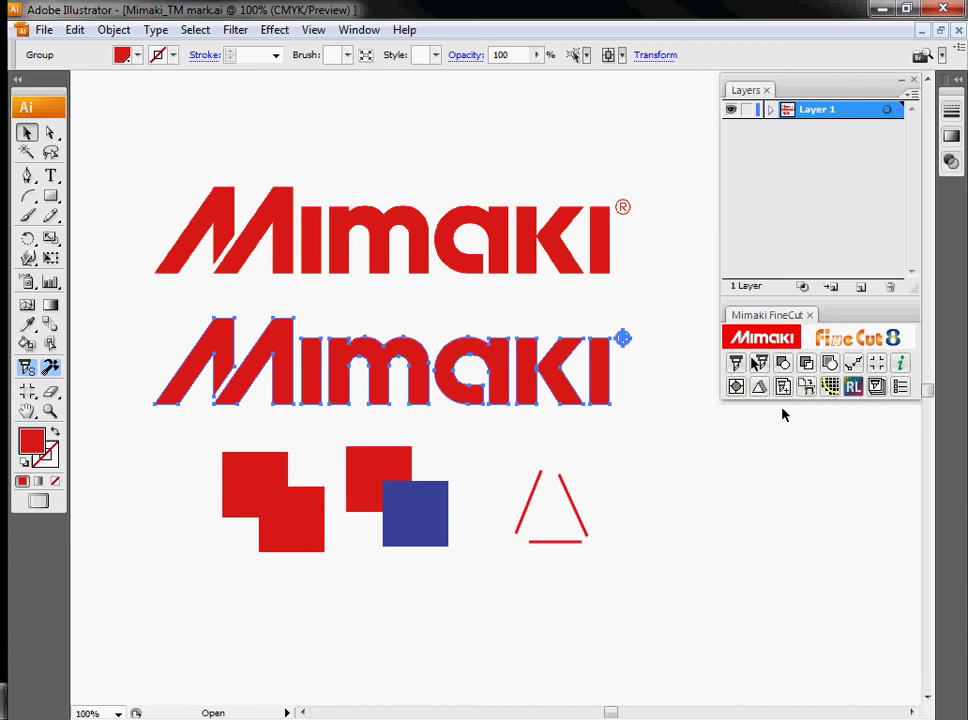
- Import the FCCommand.dat plot file from the Desktop and move the imported outline right, off the logos
click(783, 389)
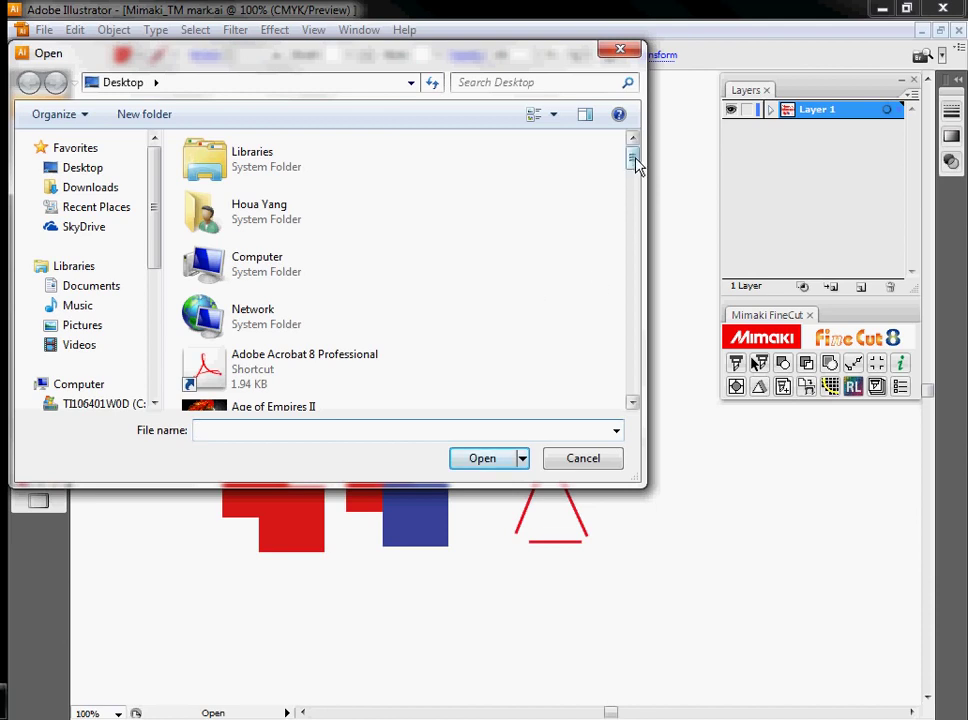
drag(635, 162, 620, 372)
click(275, 318)
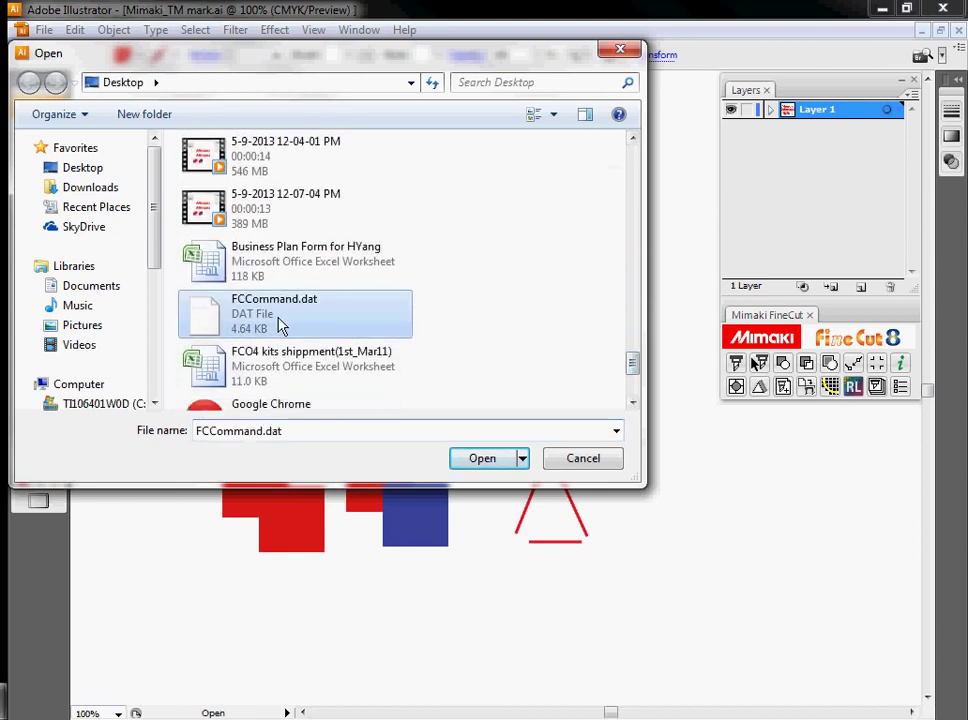
click(481, 459)
click(489, 421)
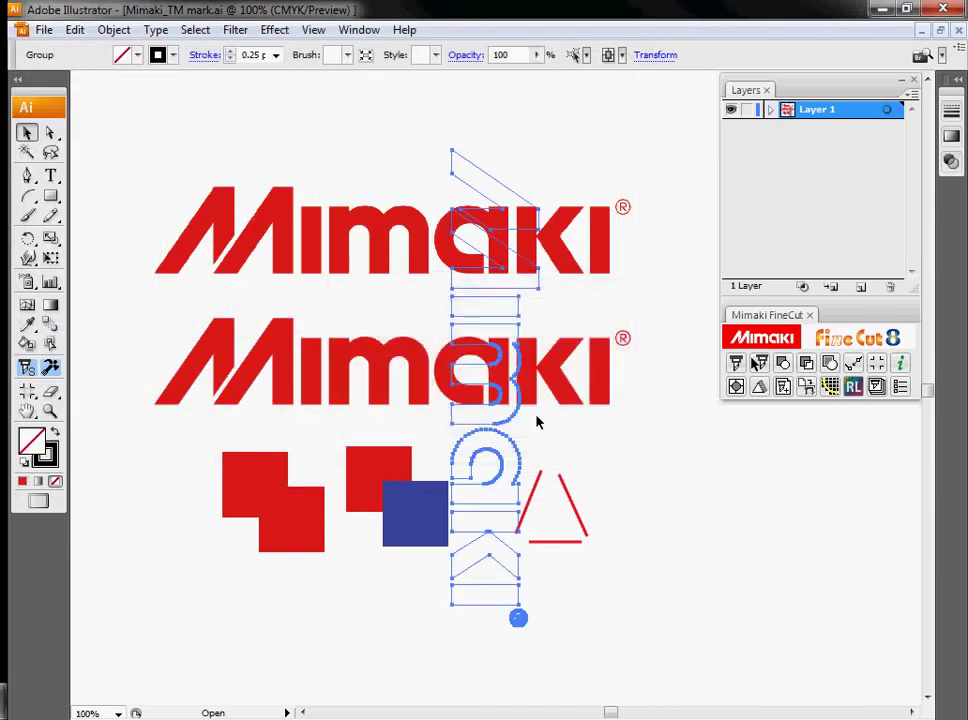
drag(503, 188, 681, 212)
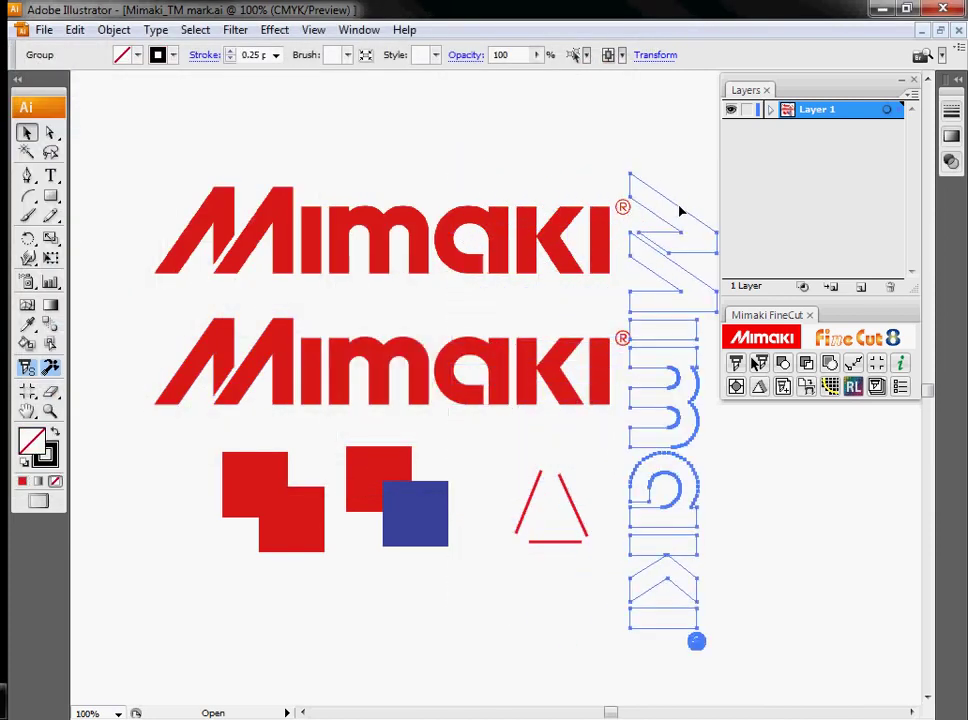
- Delete the vertical outlined Mimaki trace
click(500, 383)
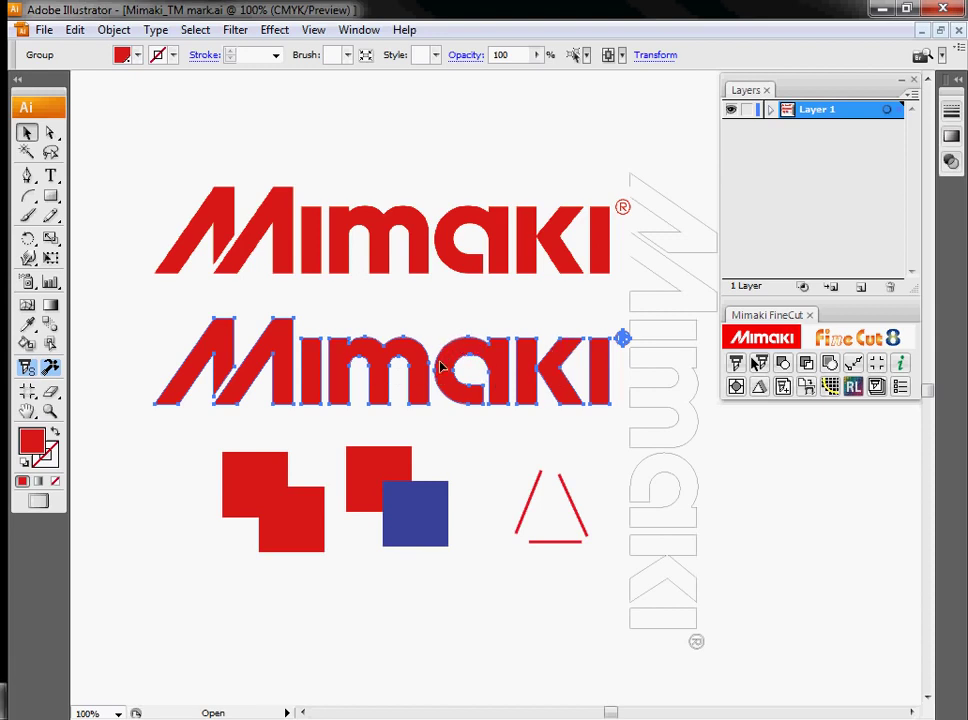
click(676, 344)
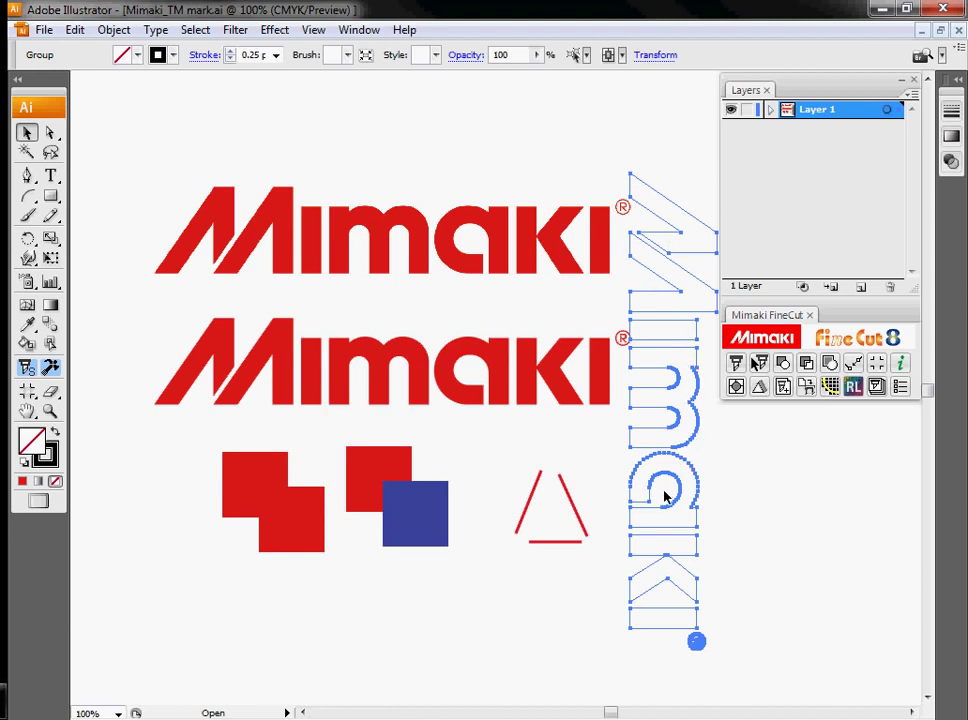
key(Delete)
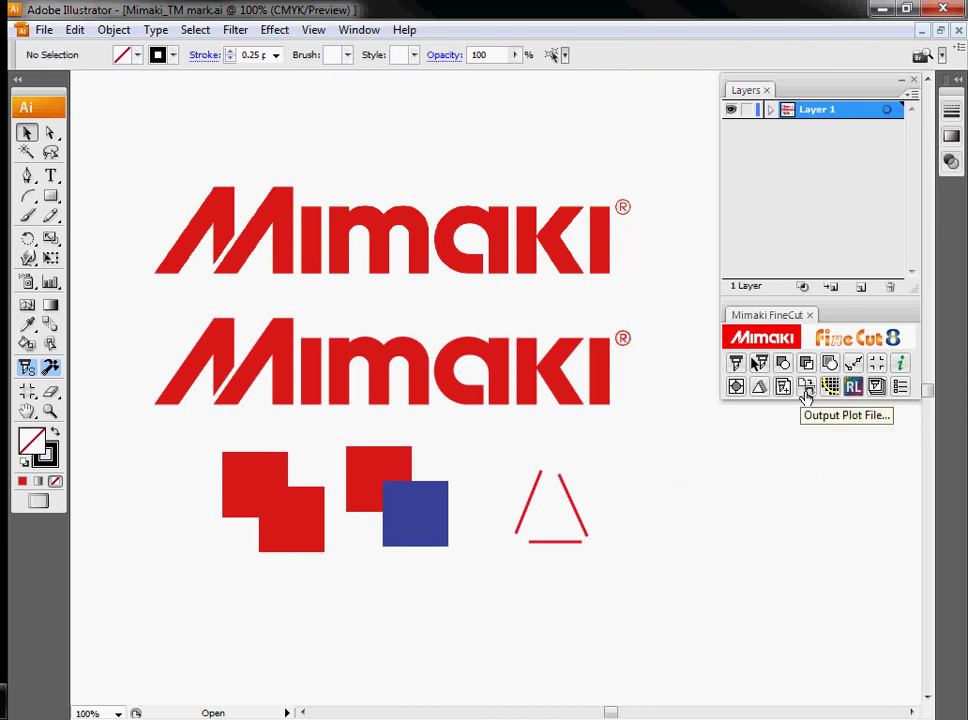
click(806, 395)
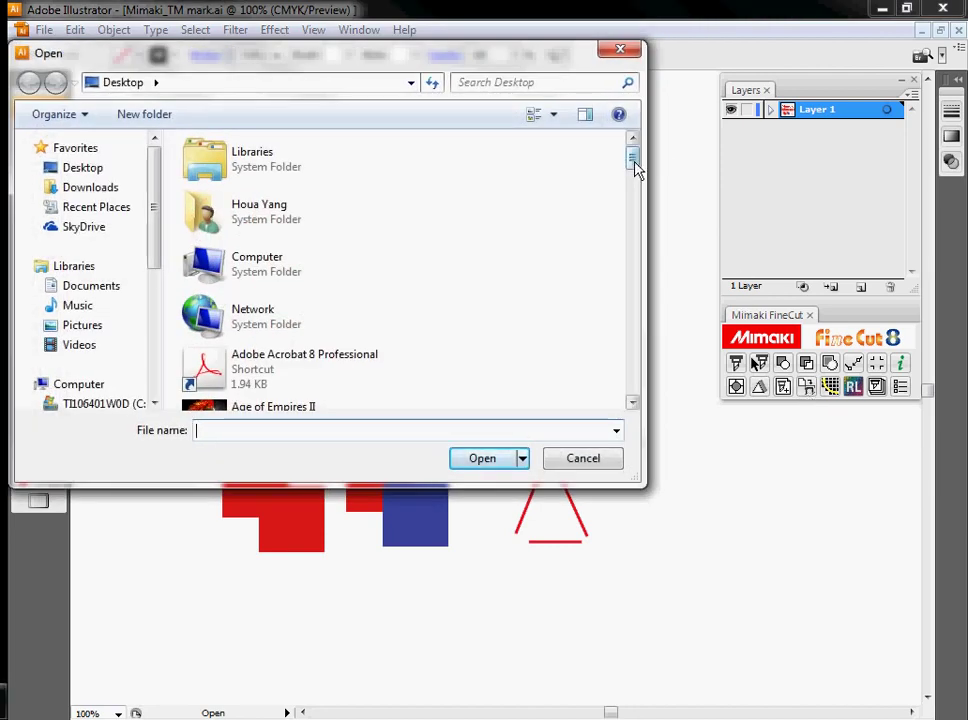
drag(633, 158, 611, 378)
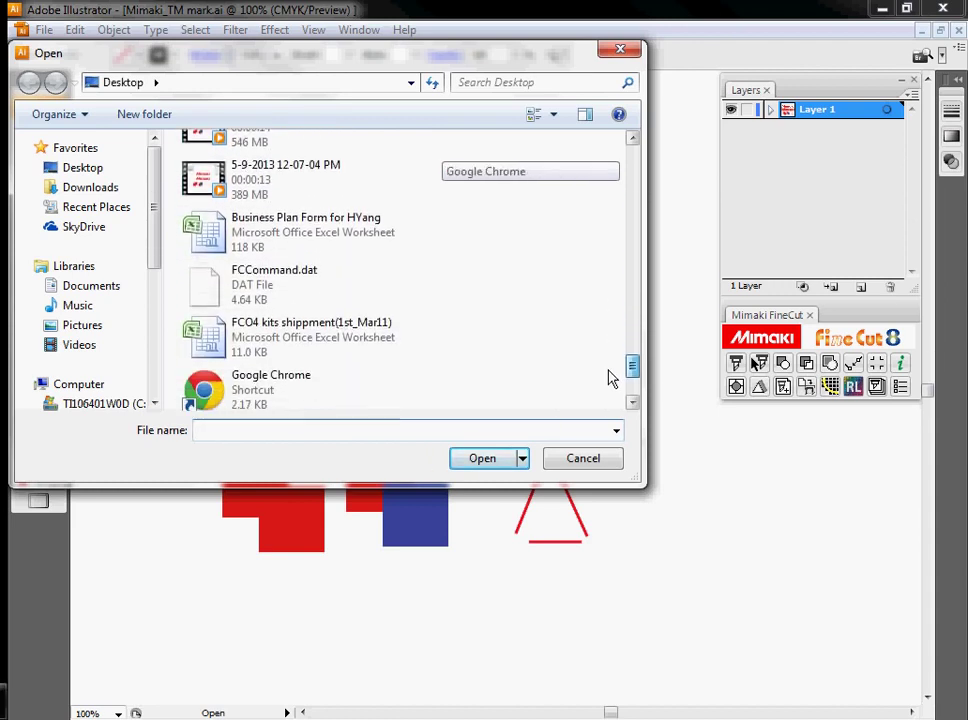
click(324, 292)
click(501, 462)
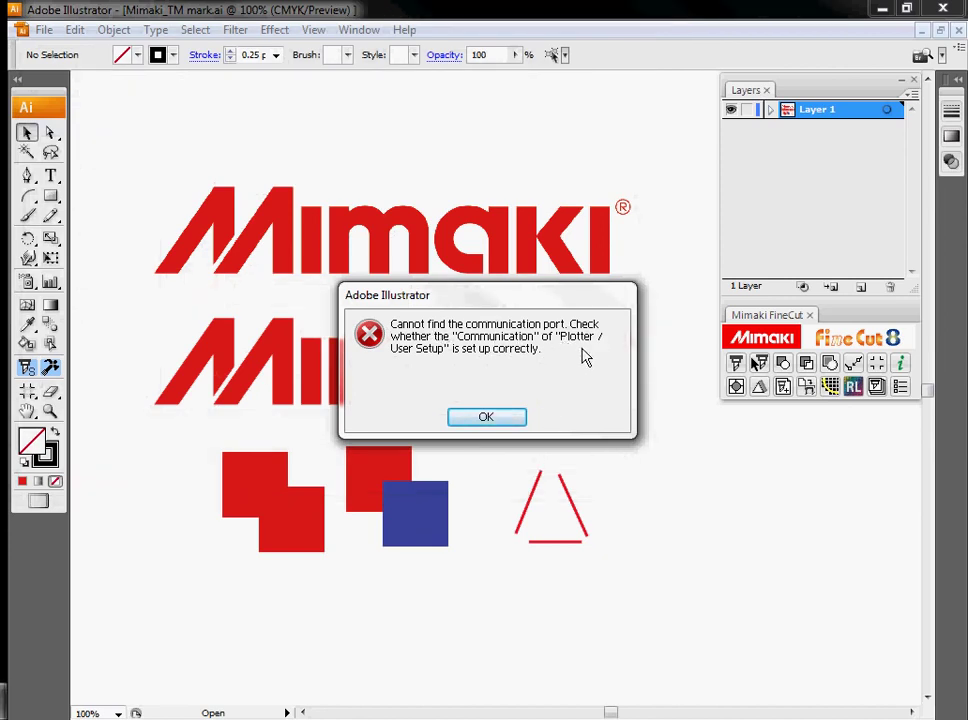
click(485, 419)
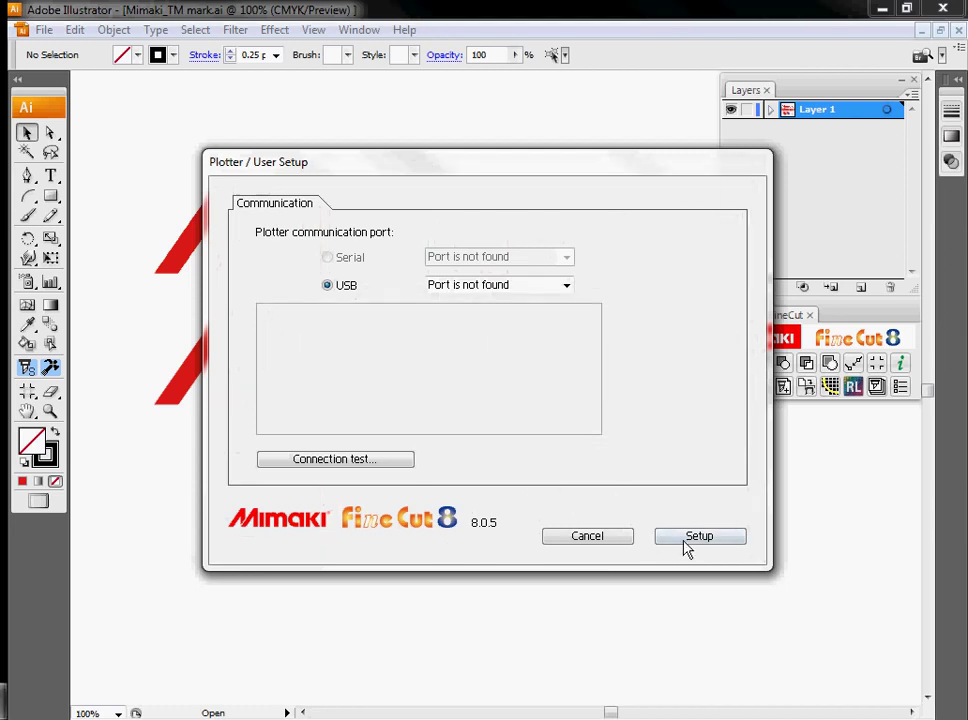
click(614, 540)
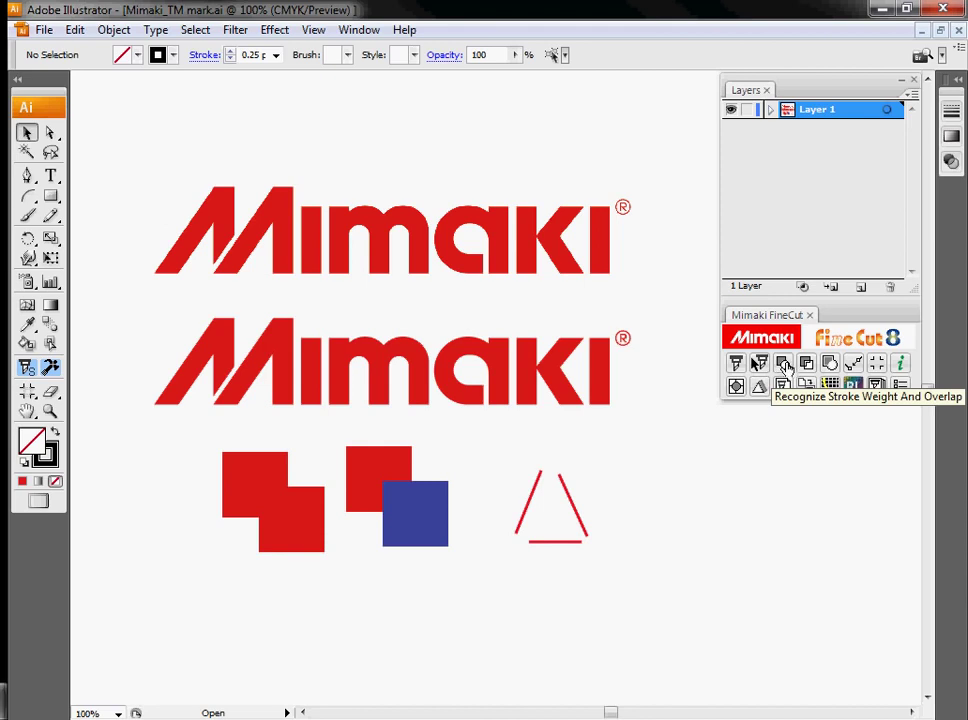
- Marquee-select both overlapping red squares and unite them with FineCut's merge button
click(248, 470)
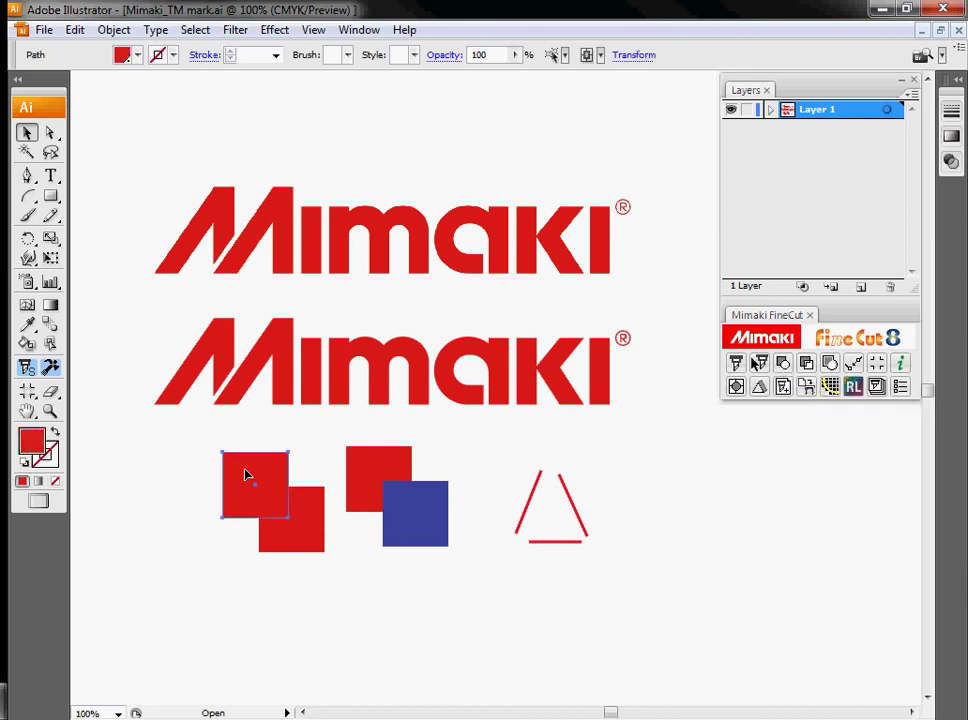
drag(199, 434, 333, 597)
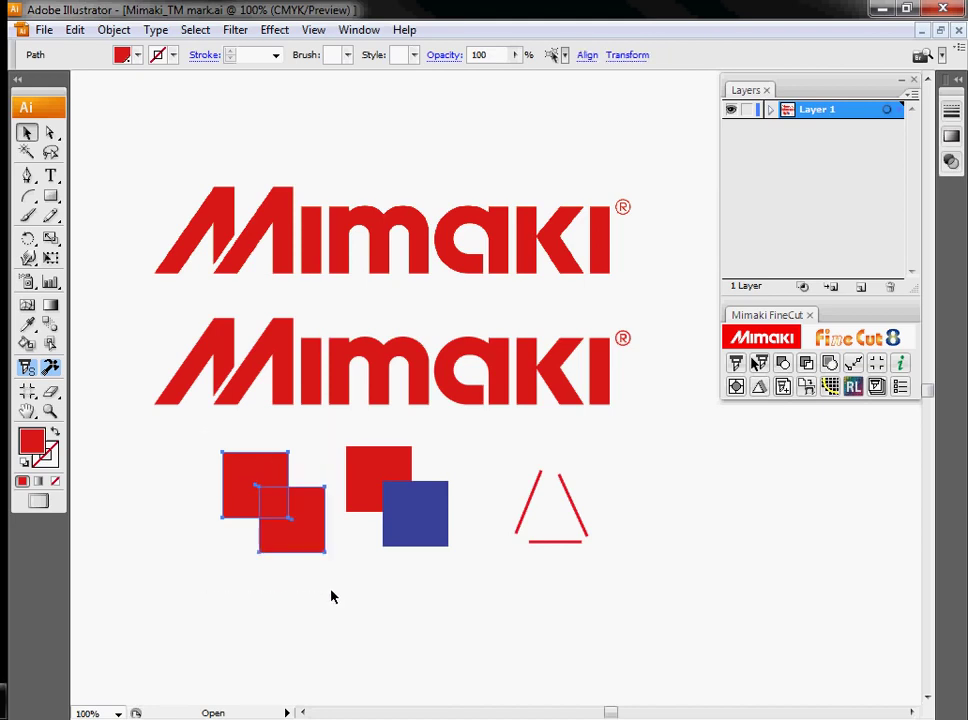
click(784, 364)
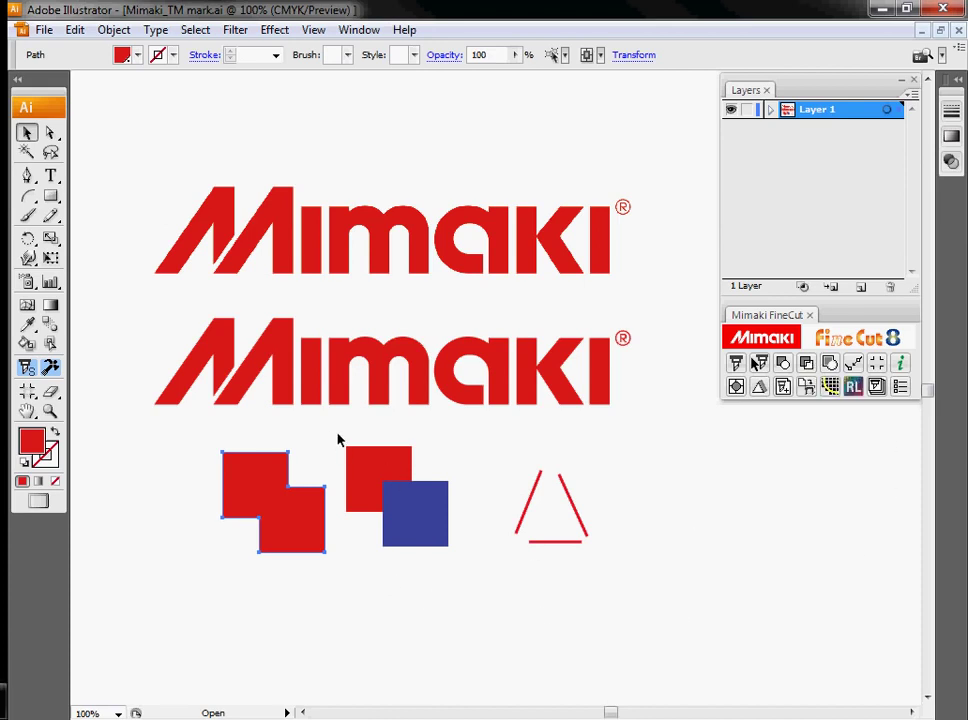
- Apply a 0.25 in FineCut trap to the overlapping red and blue squares
drag(338, 438, 461, 585)
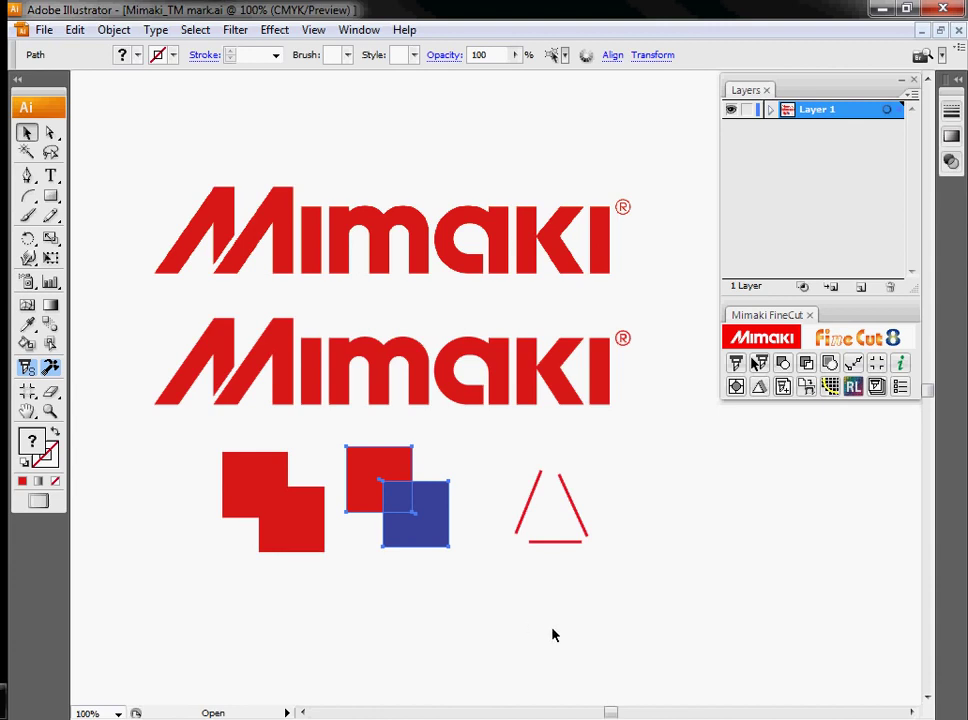
click(759, 363)
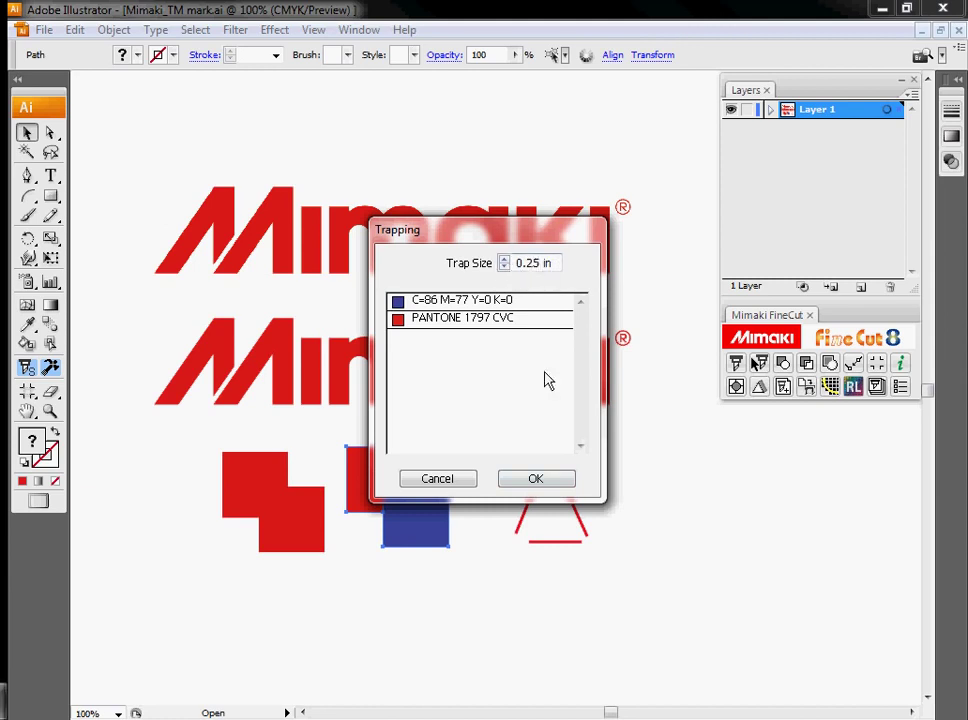
click(536, 480)
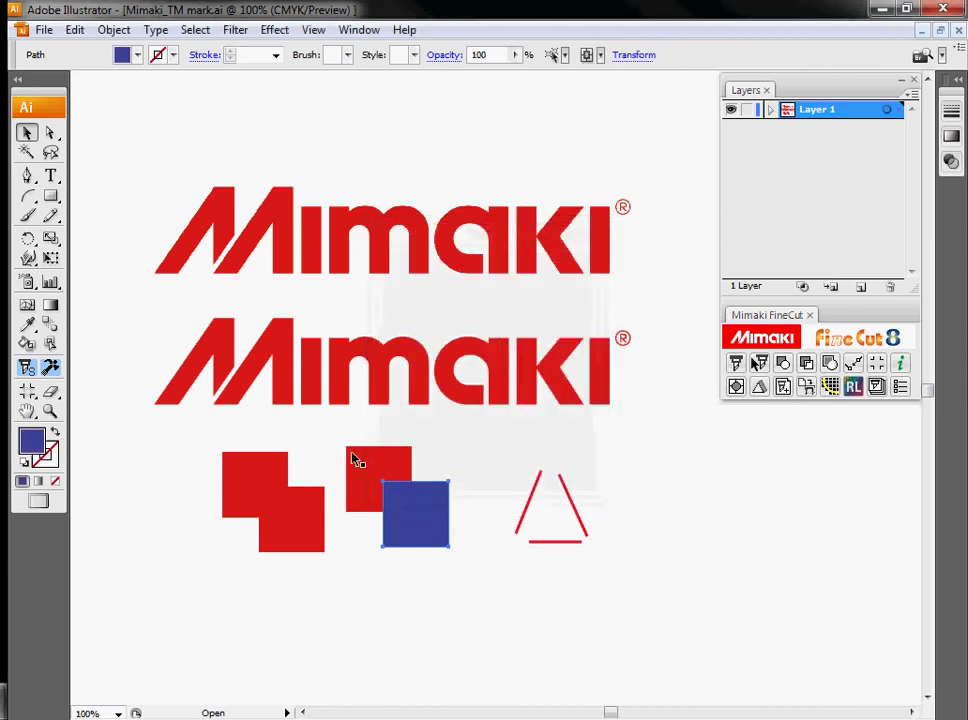
- Nudge the red-blue square group slightly up-left and reselect it
drag(338, 432, 482, 605)
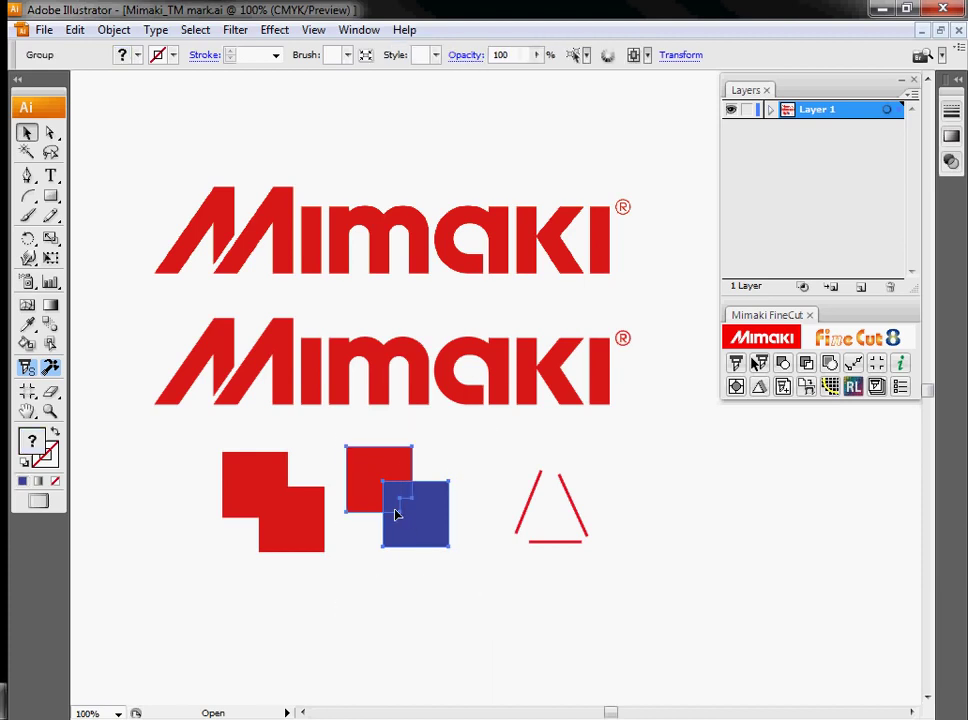
mouse_move(409, 511)
mouse_down()
mouse_move(432, 520)
mouse_move(409, 506)
mouse_move(432, 512)
mouse_move(422, 503)
mouse_up()
click(447, 463)
click(417, 458)
click(392, 482)
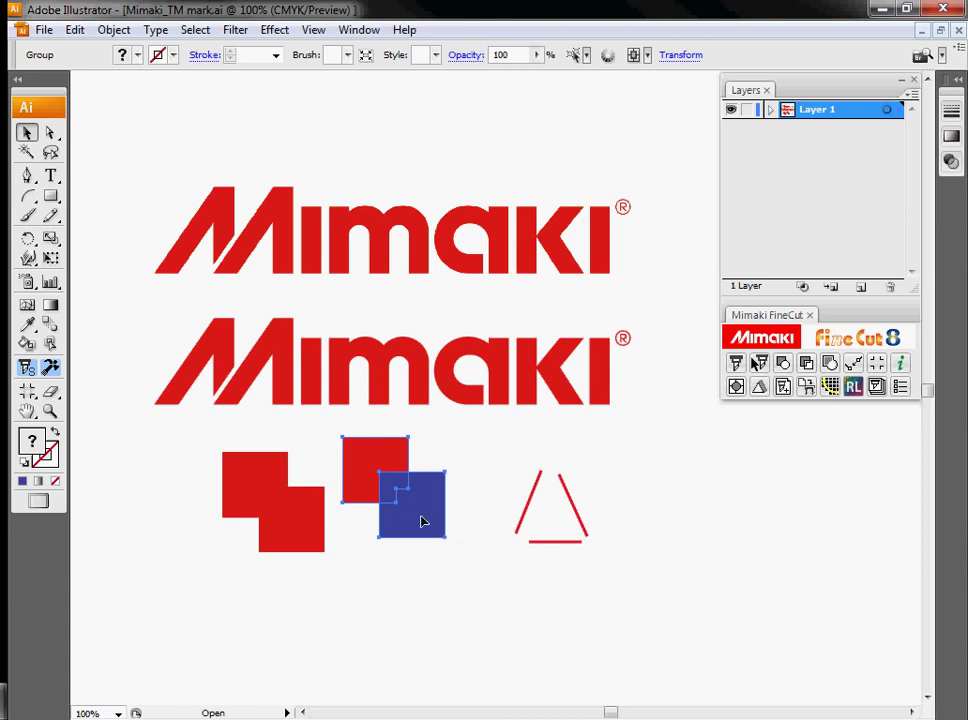
- Move the red-blue squares and merged red shape lower, and shift the second logo slightly down
click(503, 594)
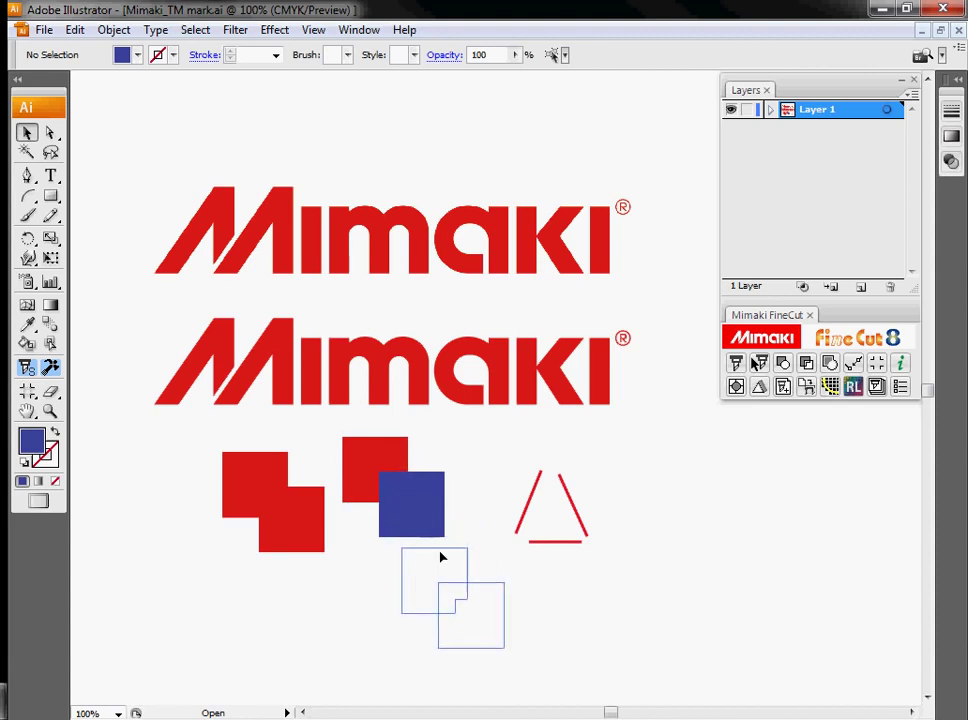
drag(344, 438, 403, 542)
drag(268, 478, 286, 586)
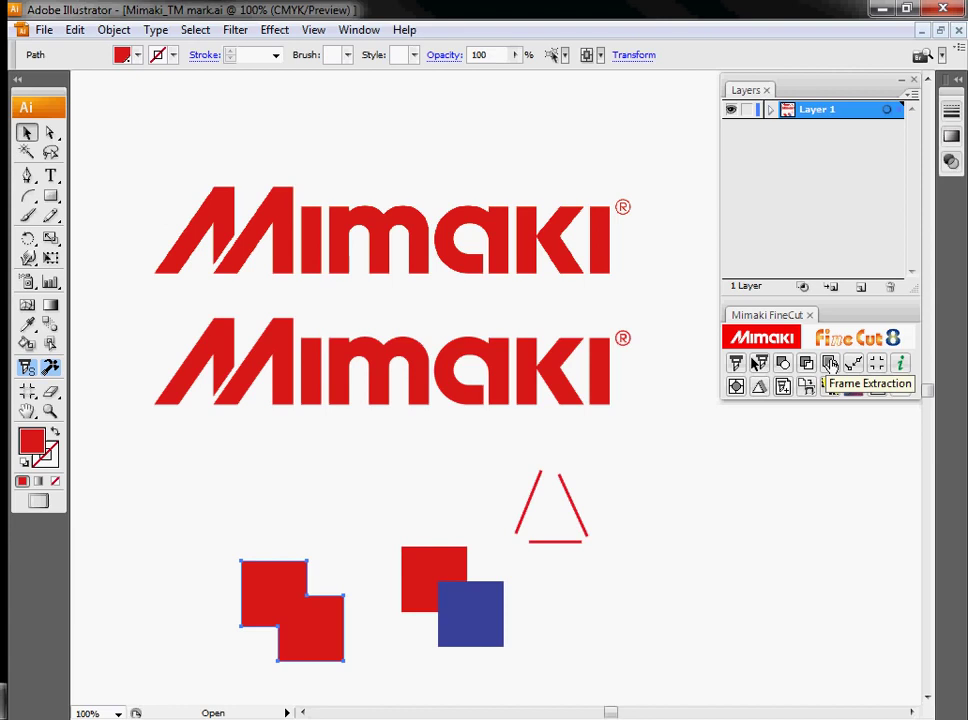
click(283, 342)
drag(313, 353, 309, 371)
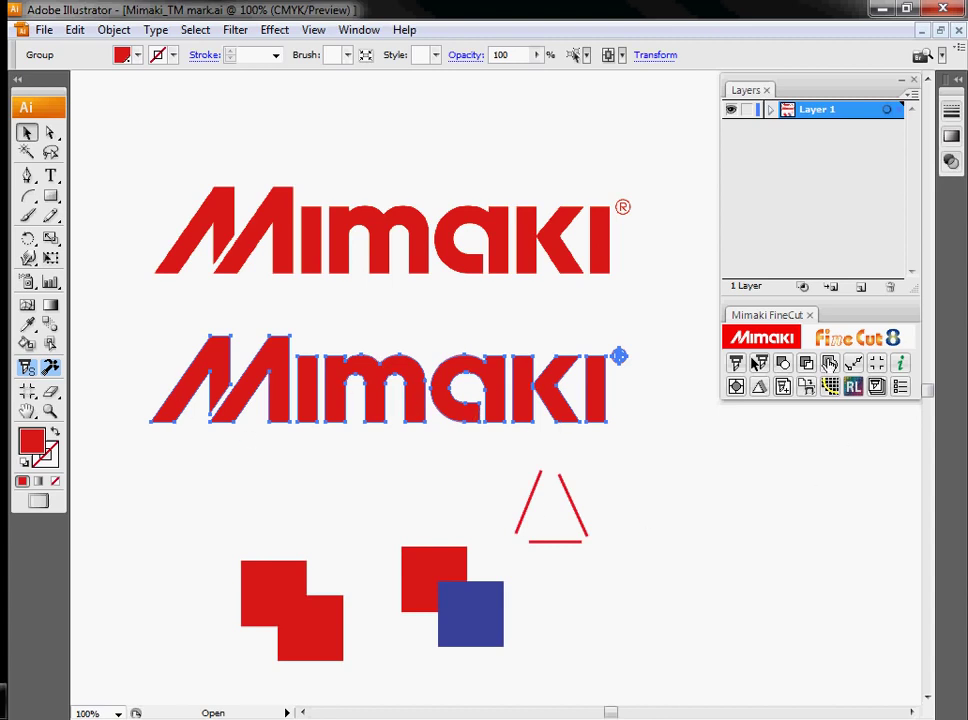
- Extract a 0.25 in contour frame with Round joins around the second Mimaki logo
click(829, 362)
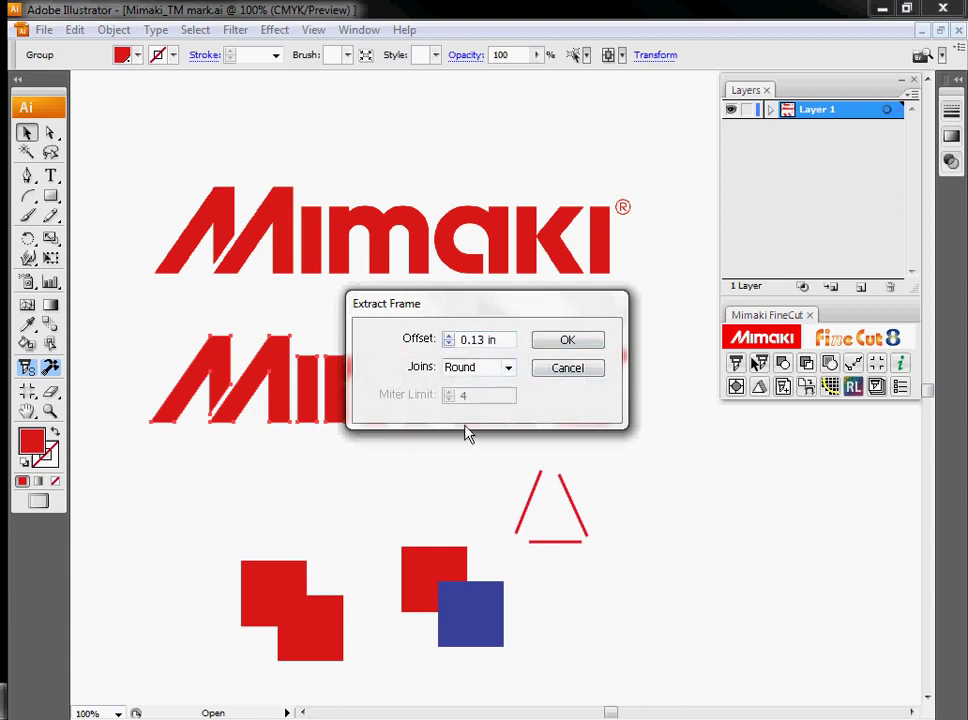
click(447, 337)
click(510, 370)
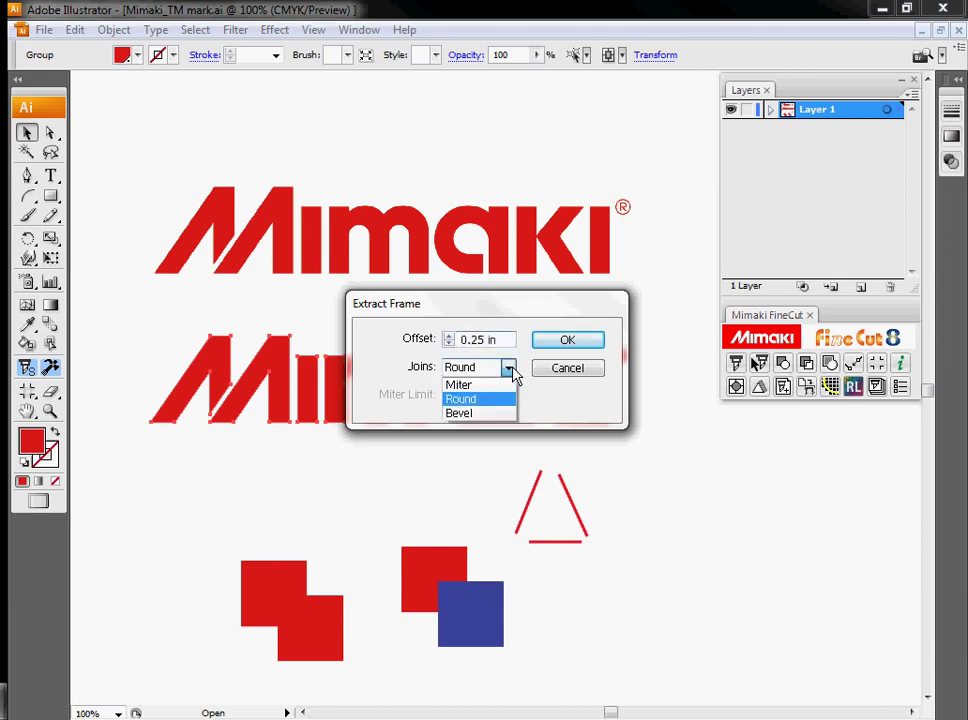
click(507, 383)
click(506, 379)
click(497, 400)
click(567, 341)
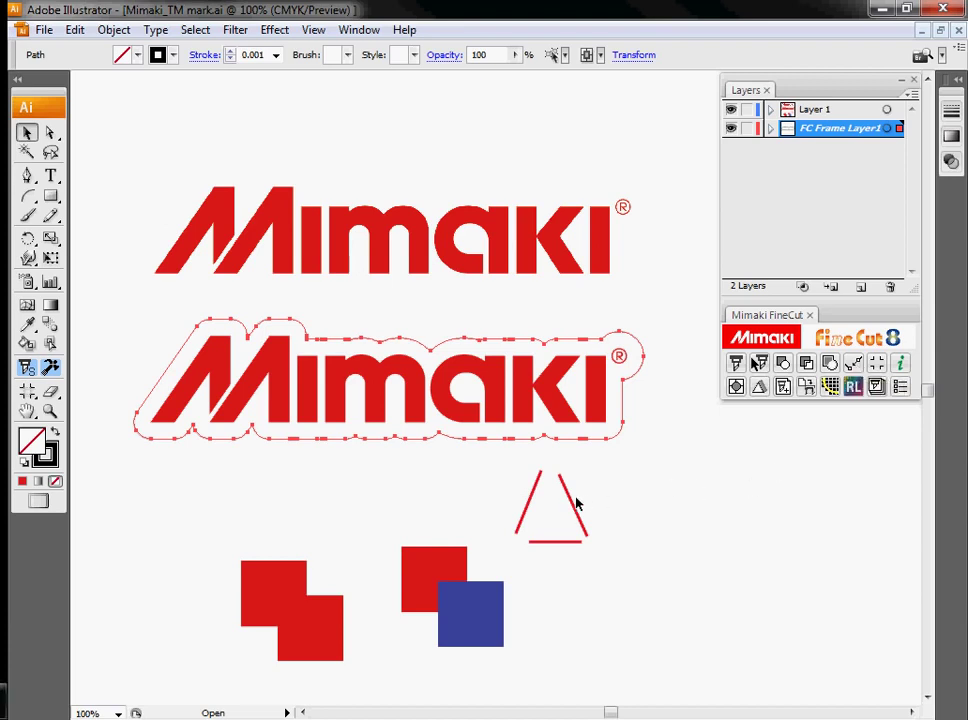
- Drag the triangle's three separate segments right and down to a new spot
drag(573, 505, 646, 538)
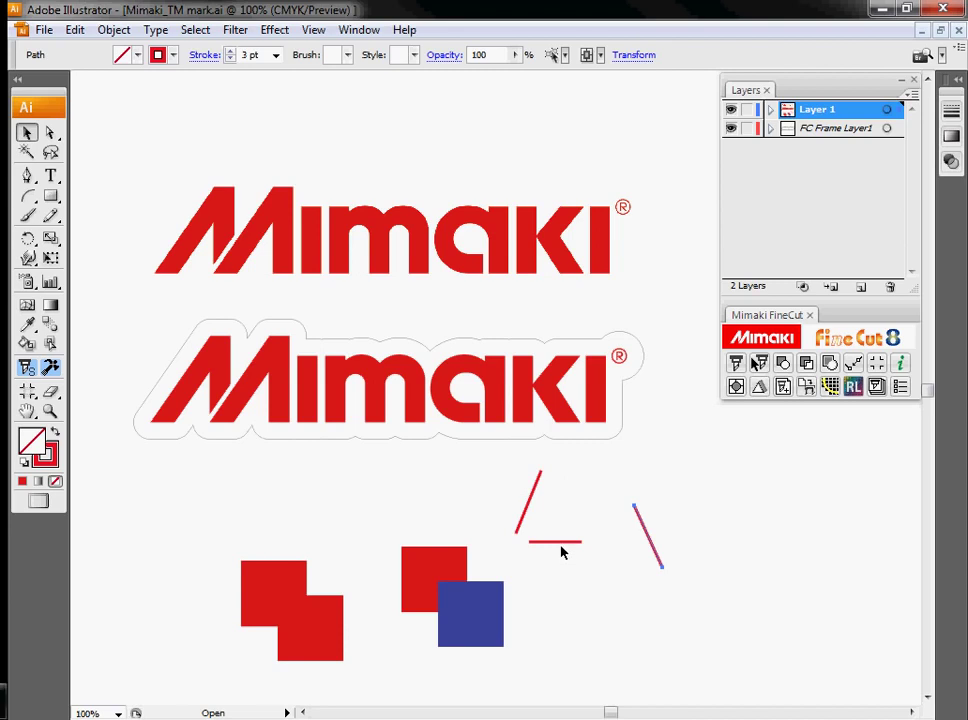
drag(562, 547, 641, 570)
drag(529, 510, 624, 560)
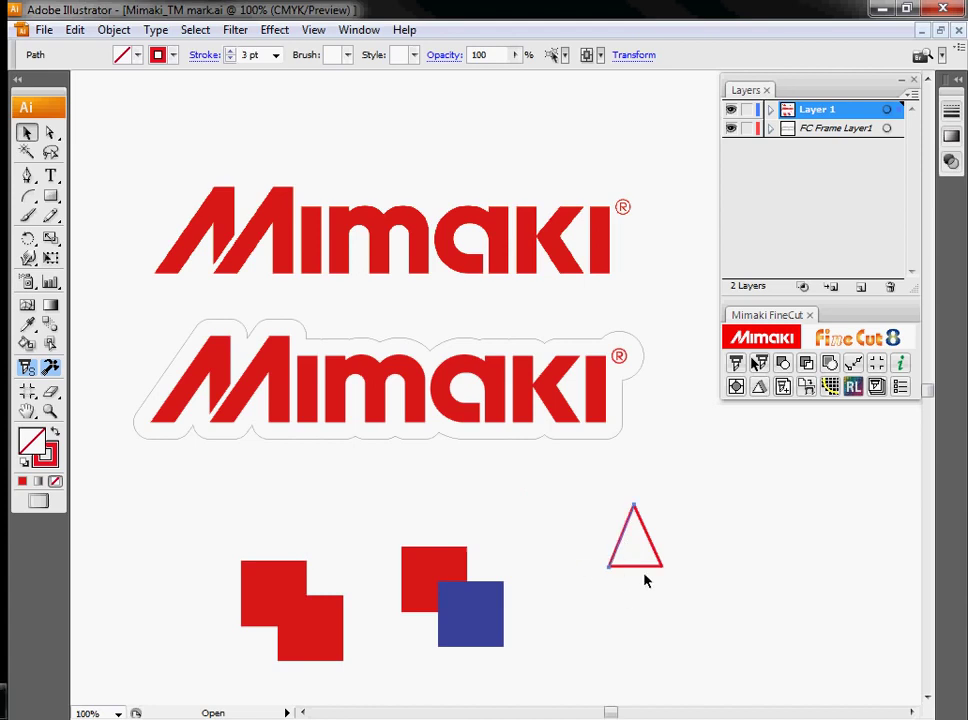
click(644, 606)
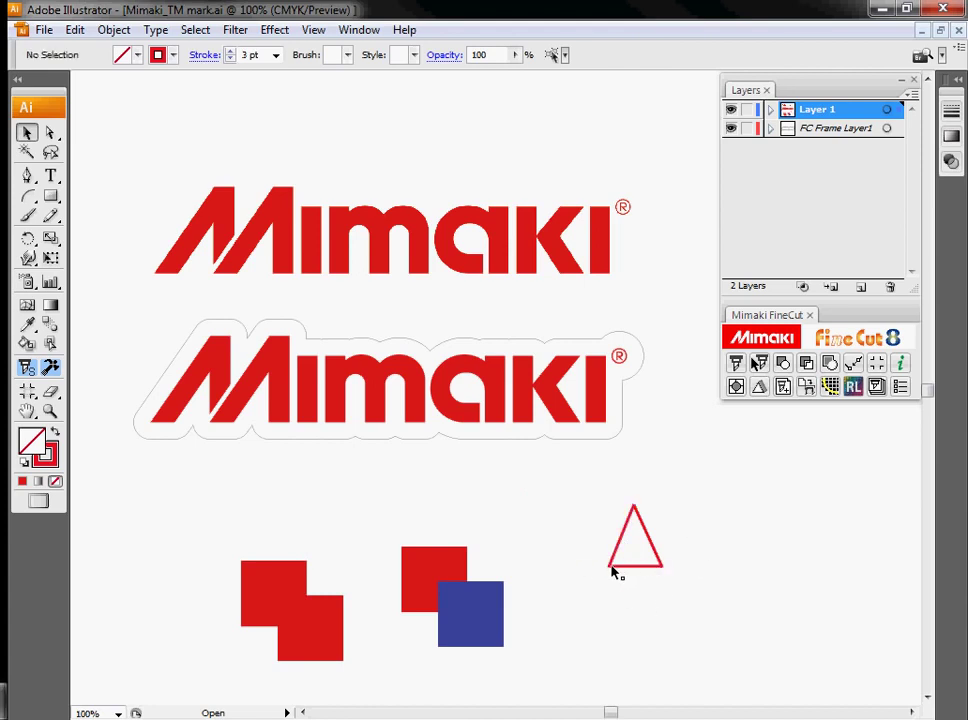
click(628, 571)
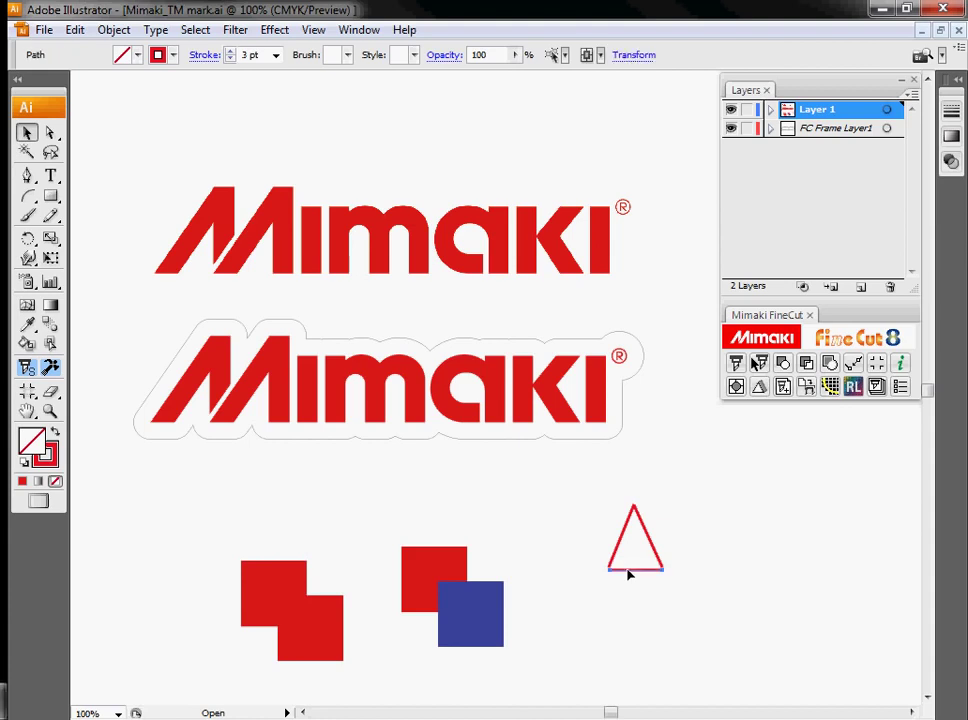
click(613, 590)
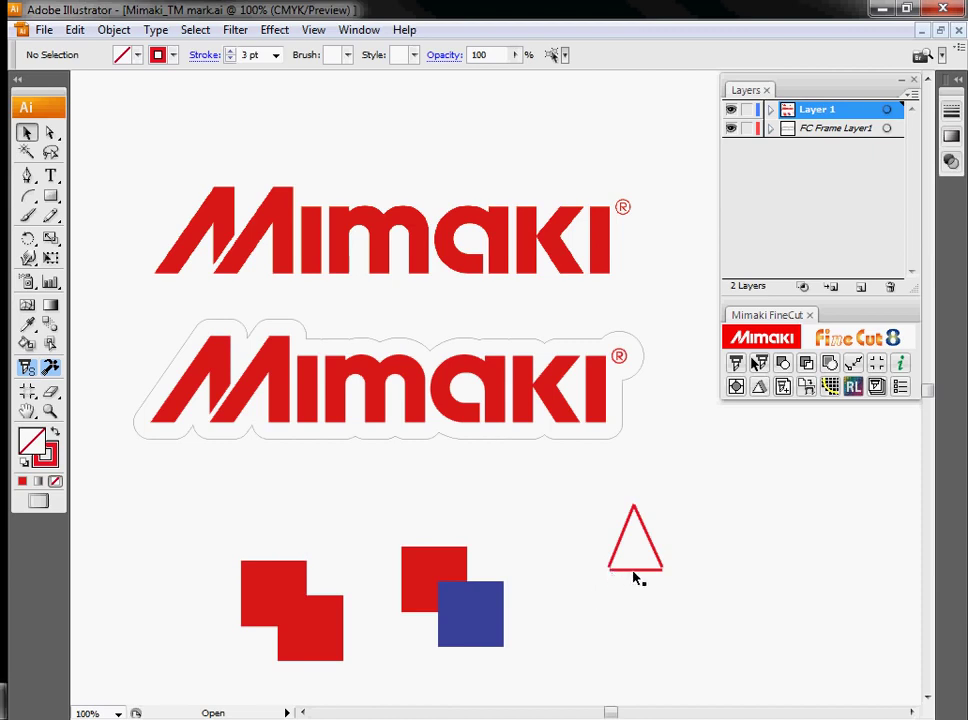
click(635, 569)
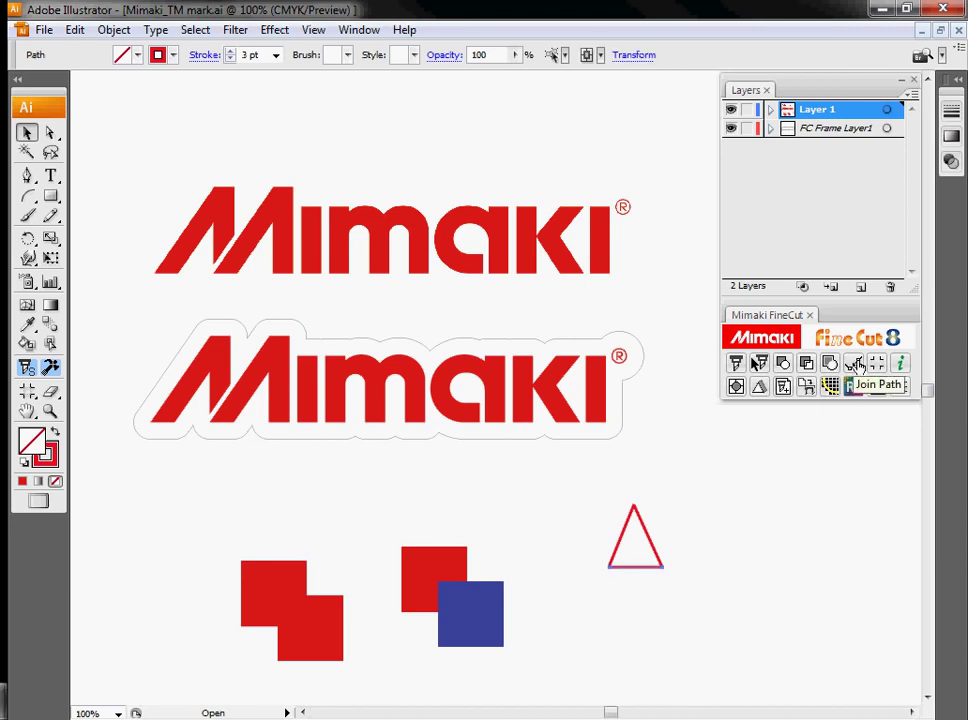
- Join the triangle segments into one path and place it beside the overlapping squares
drag(596, 482, 729, 606)
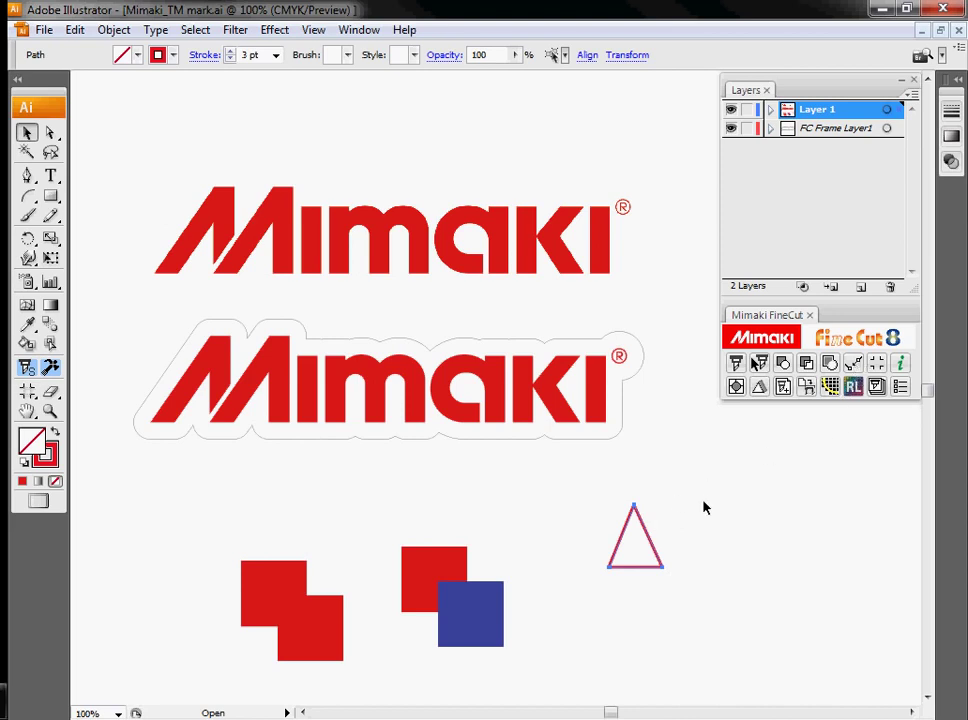
click(853, 363)
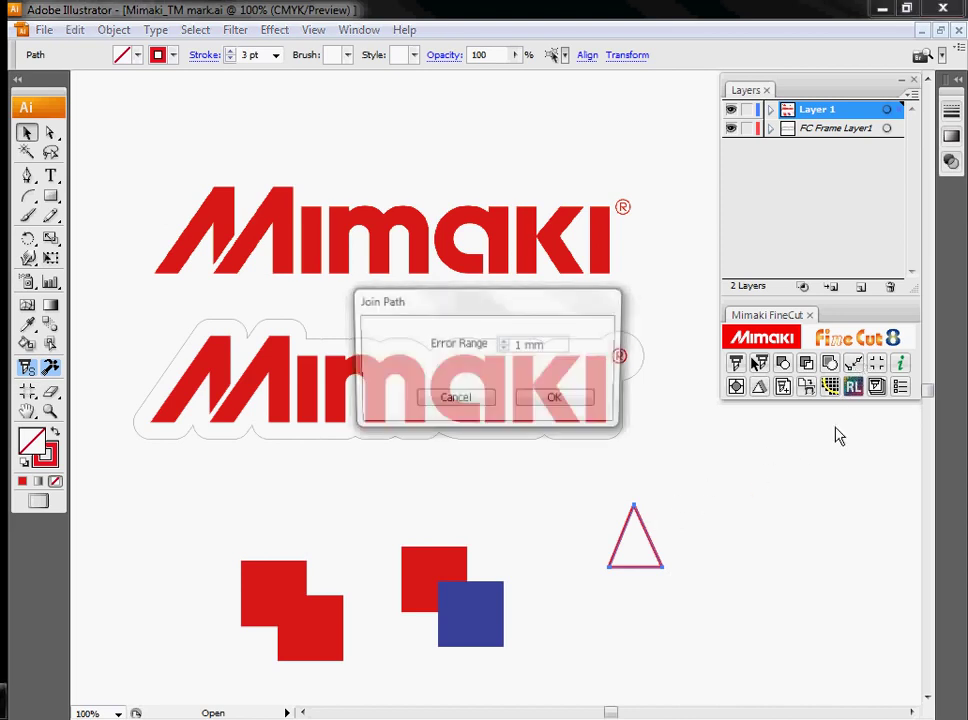
click(557, 400)
click(669, 530)
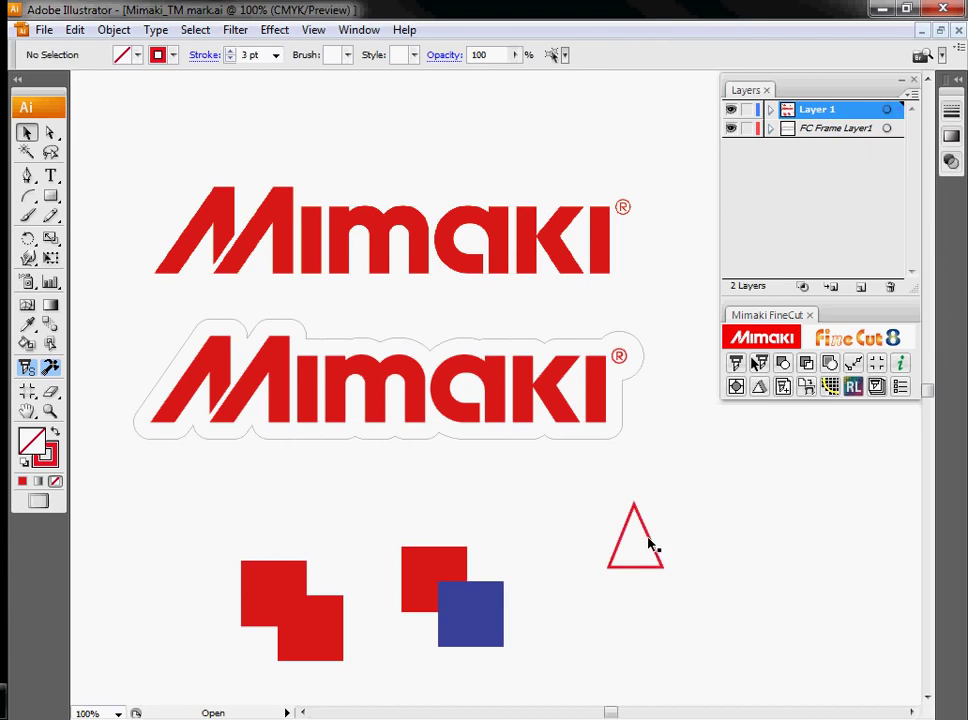
drag(648, 545, 684, 558)
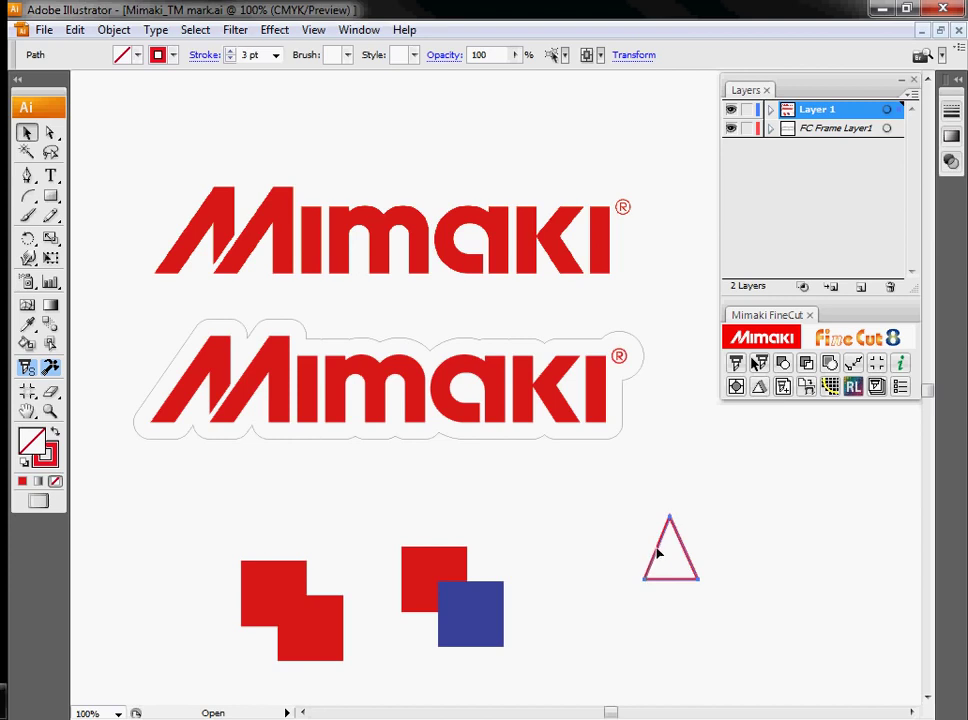
drag(657, 552, 581, 588)
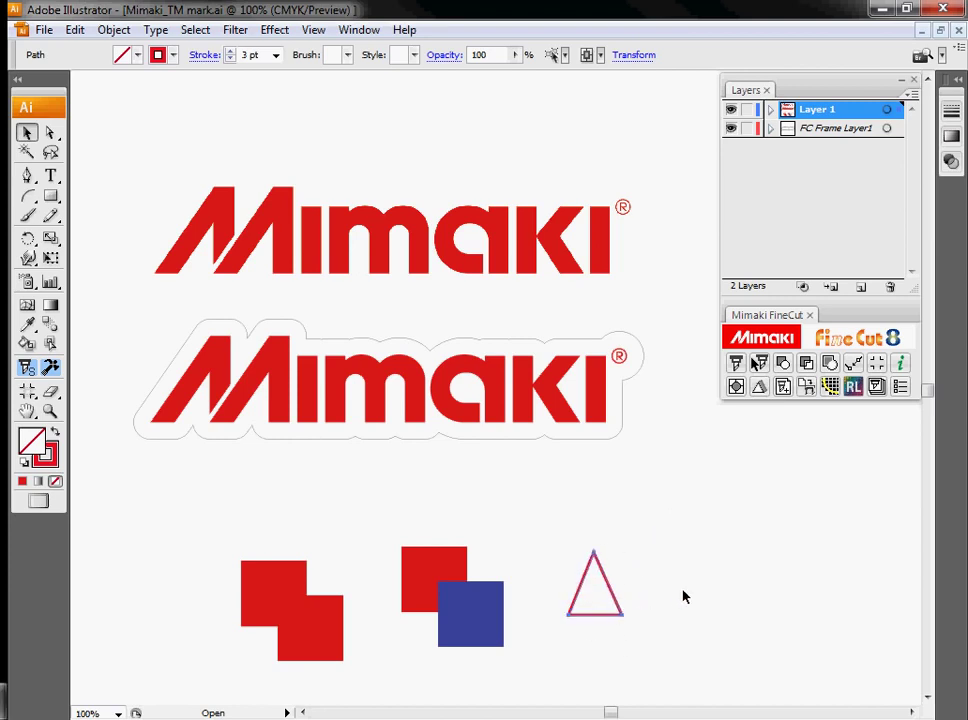
click(724, 584)
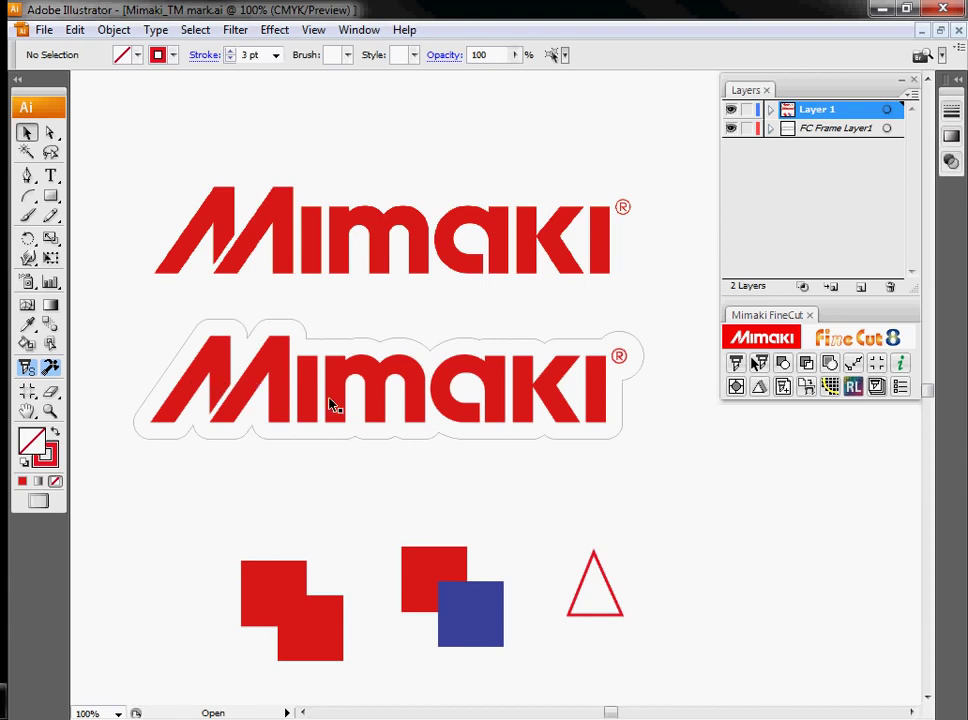
- Draw a rectangle around the second logo and review register mark options (10 mm marks, 0.4 mm lines)
click(50, 196)
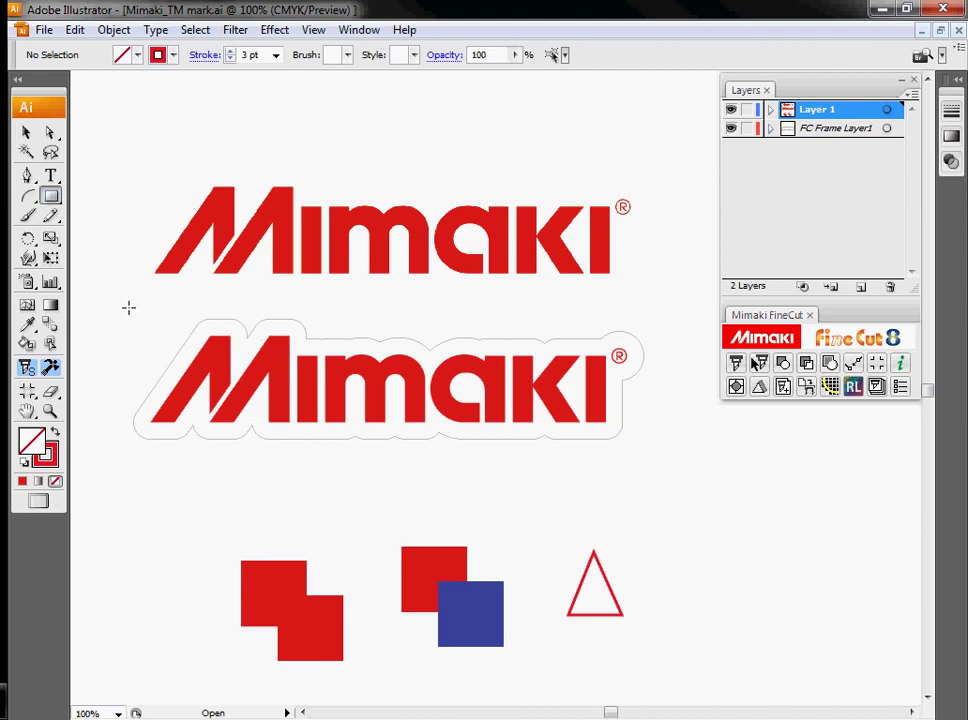
drag(128, 307, 647, 443)
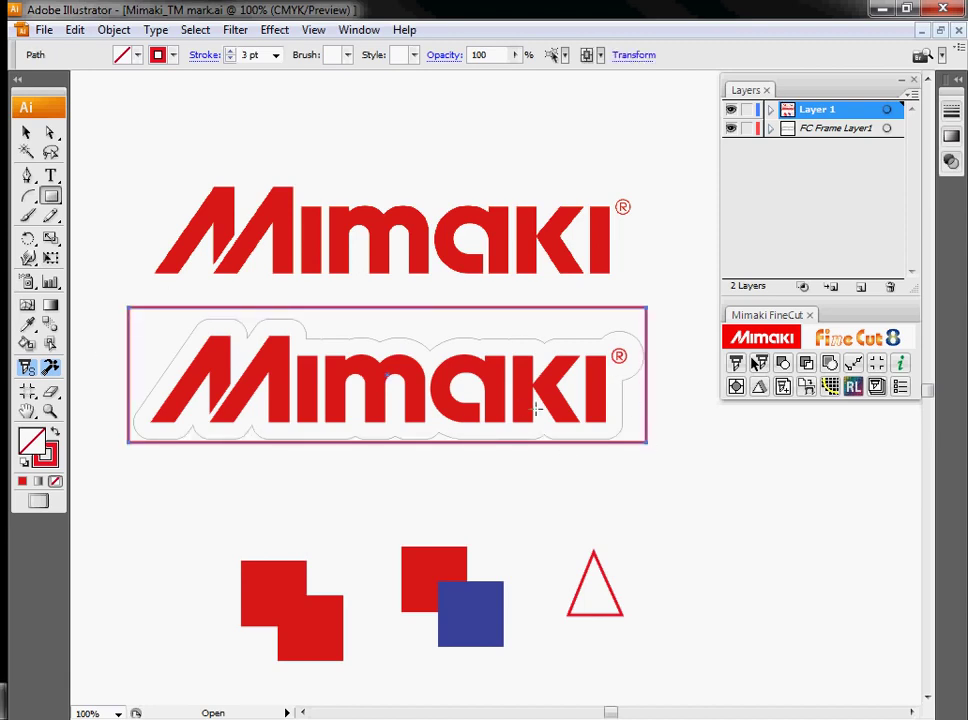
click(877, 365)
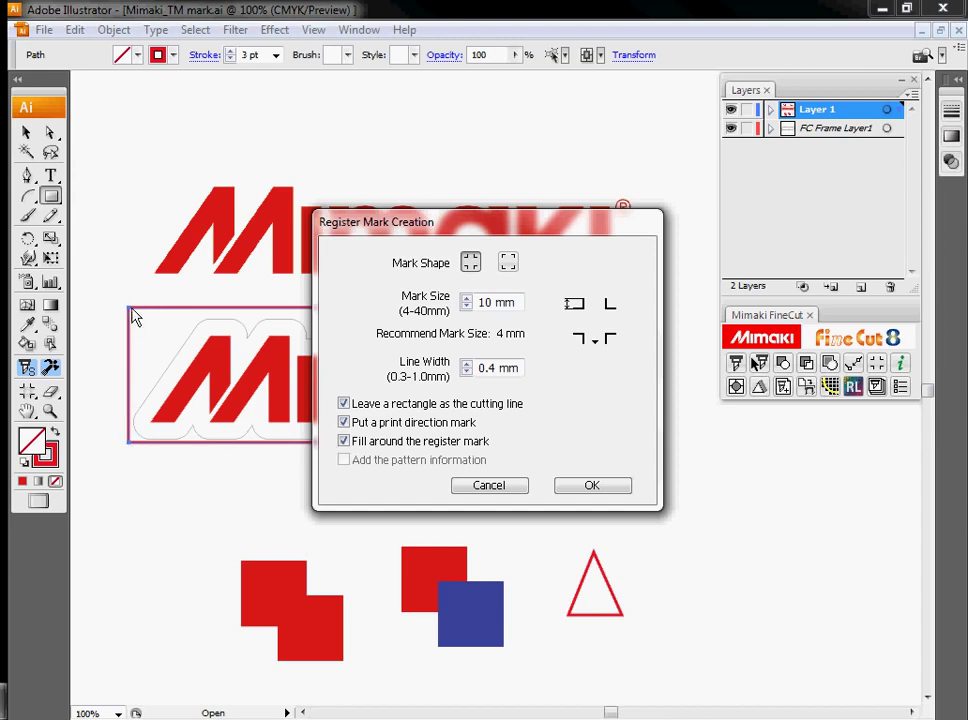
click(345, 423)
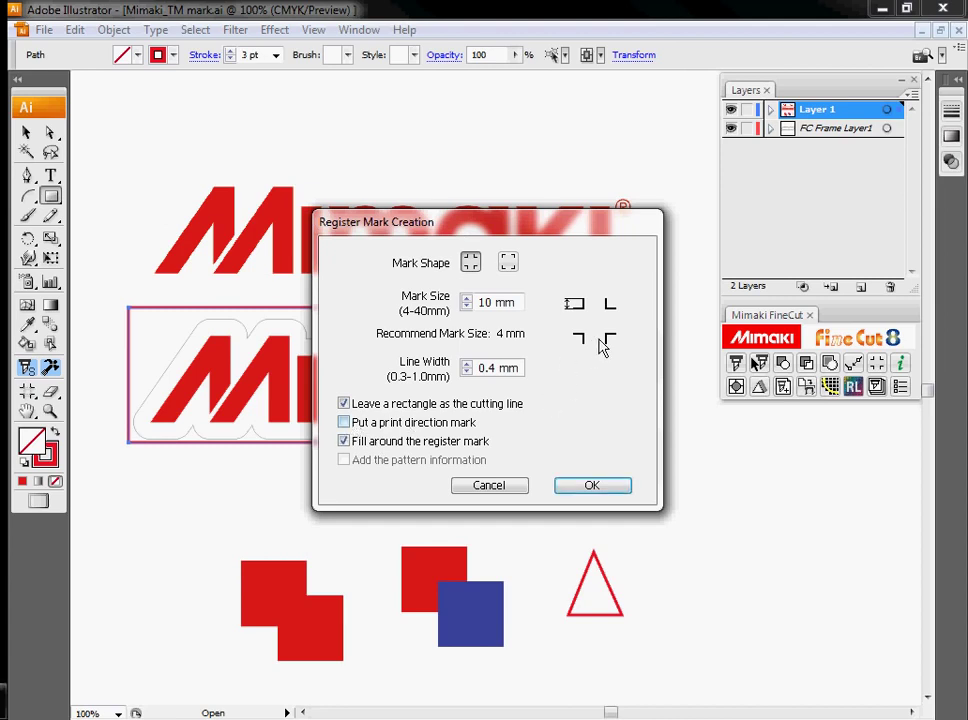
click(345, 423)
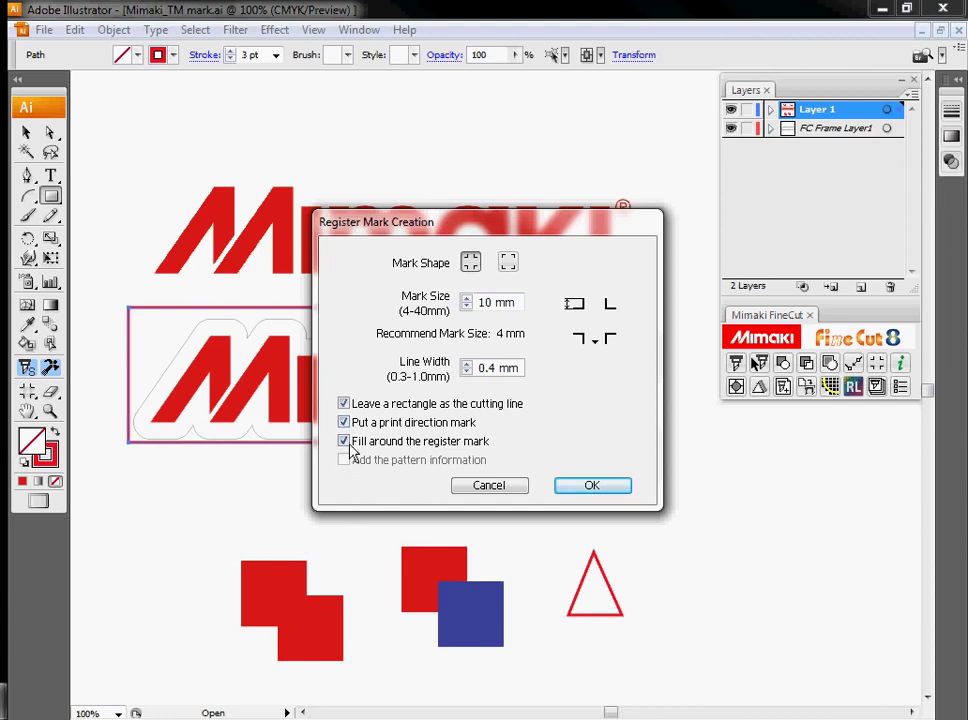
click(344, 442)
click(344, 442)
- Create the register marks around the logo, then deselect everything
click(592, 486)
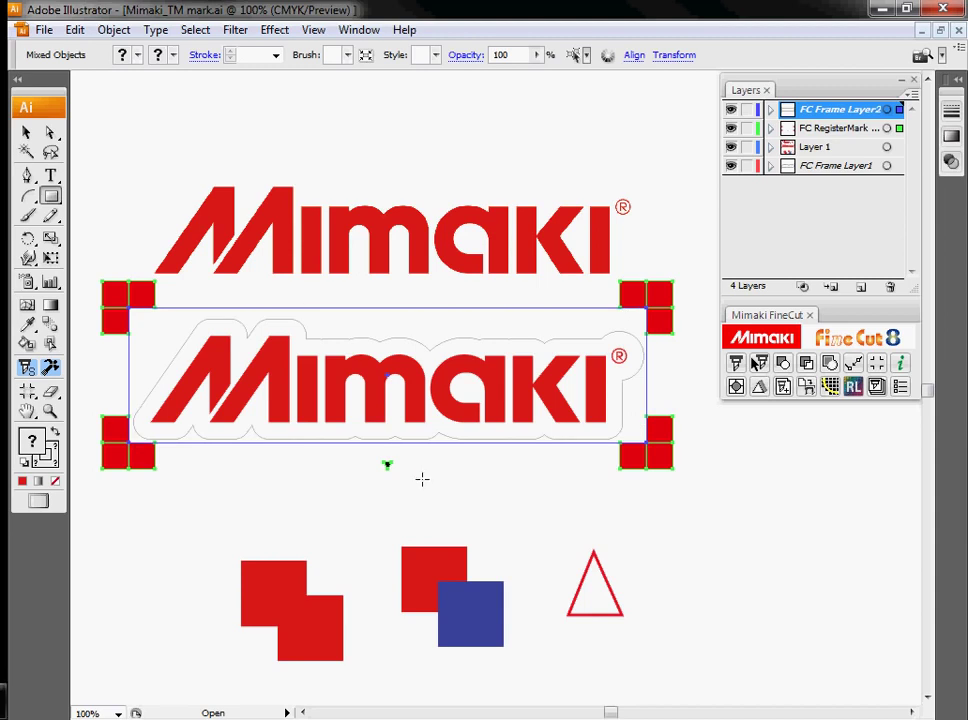
click(26, 131)
click(399, 476)
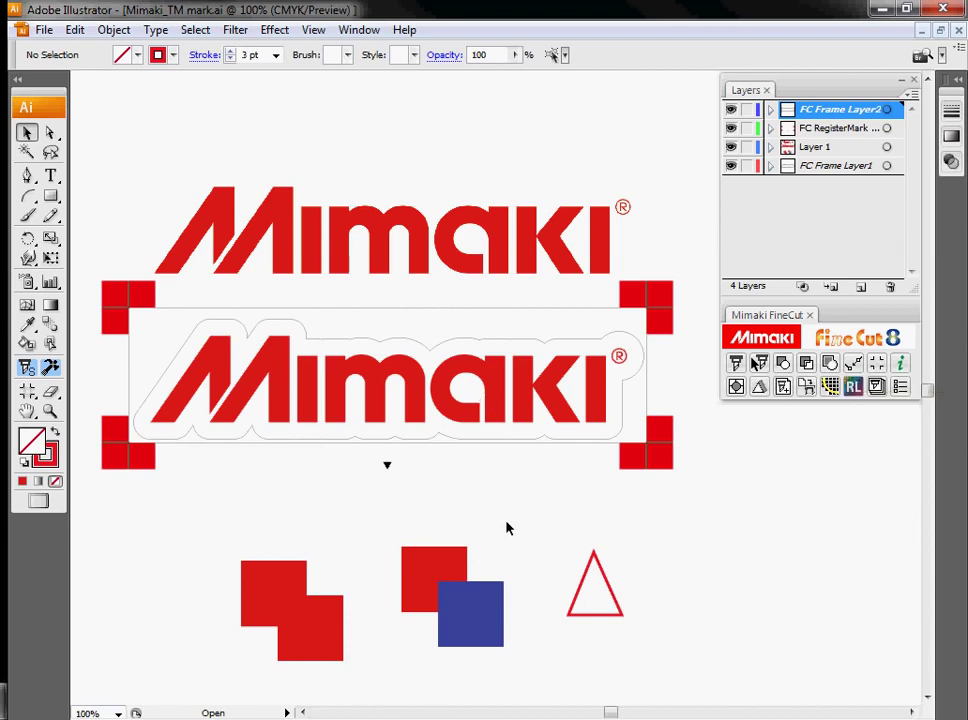
- Move the two-square shape up-left, then preview 3 × 3 weed lines and cancel
drag(268, 588, 224, 554)
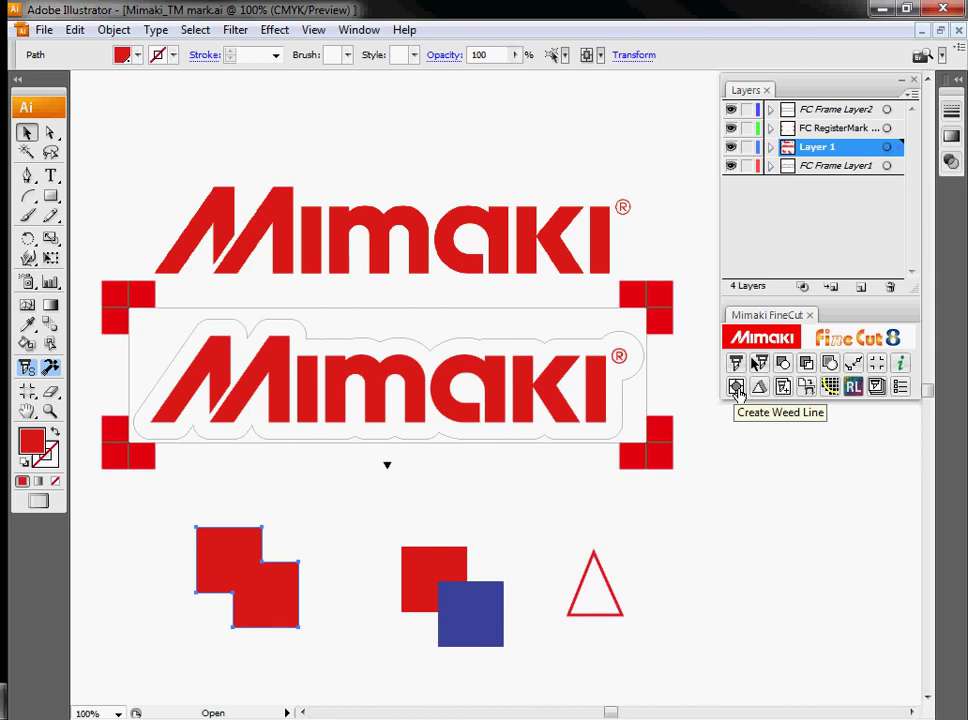
click(736, 388)
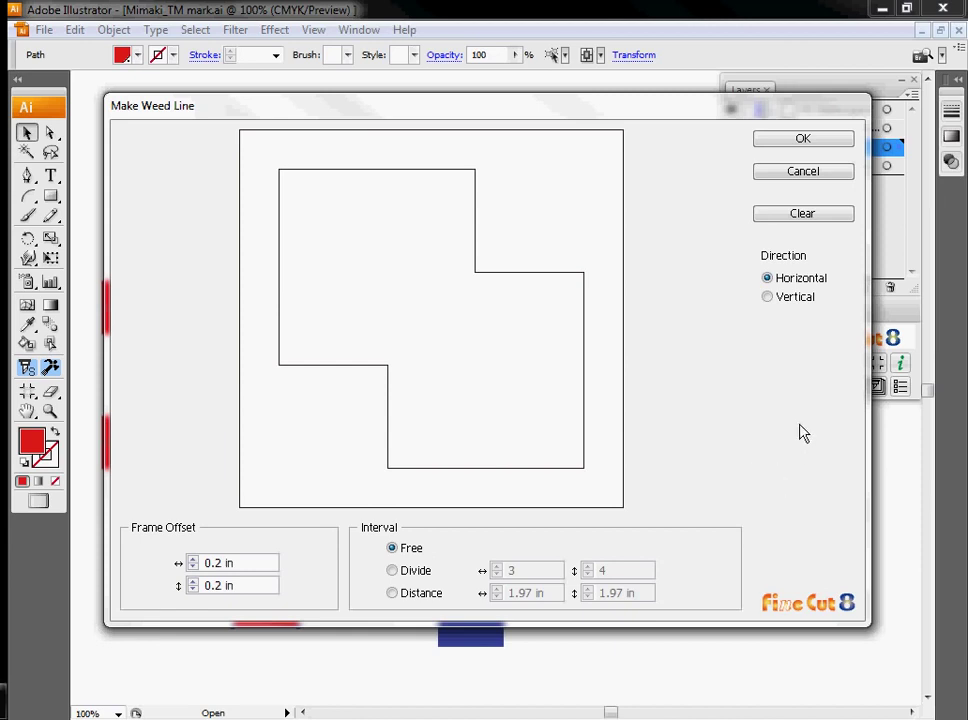
click(417, 572)
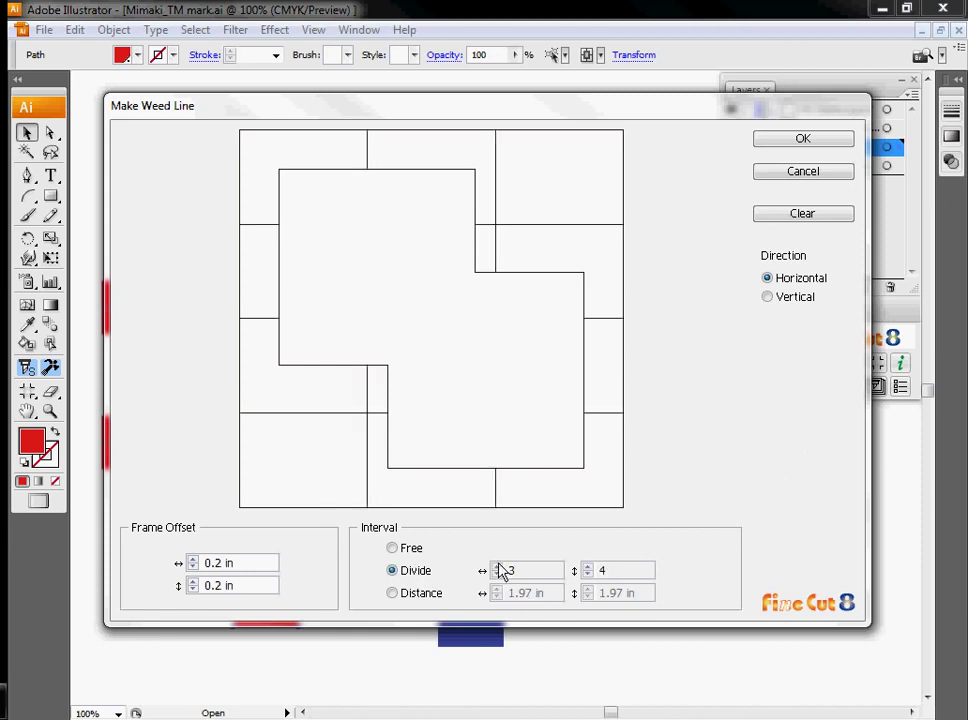
click(588, 574)
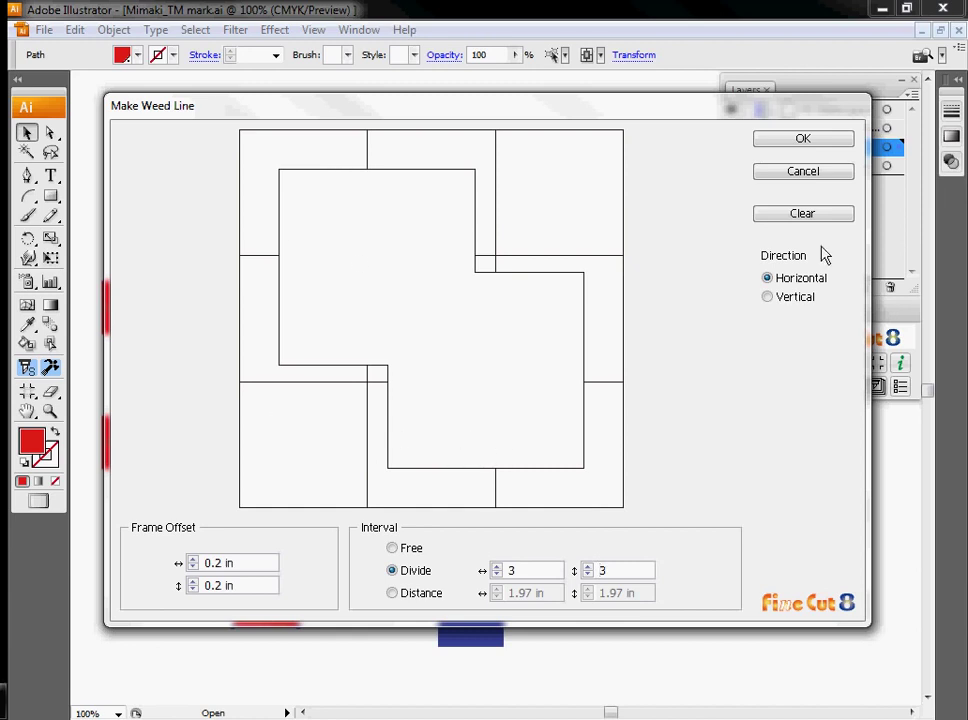
click(795, 172)
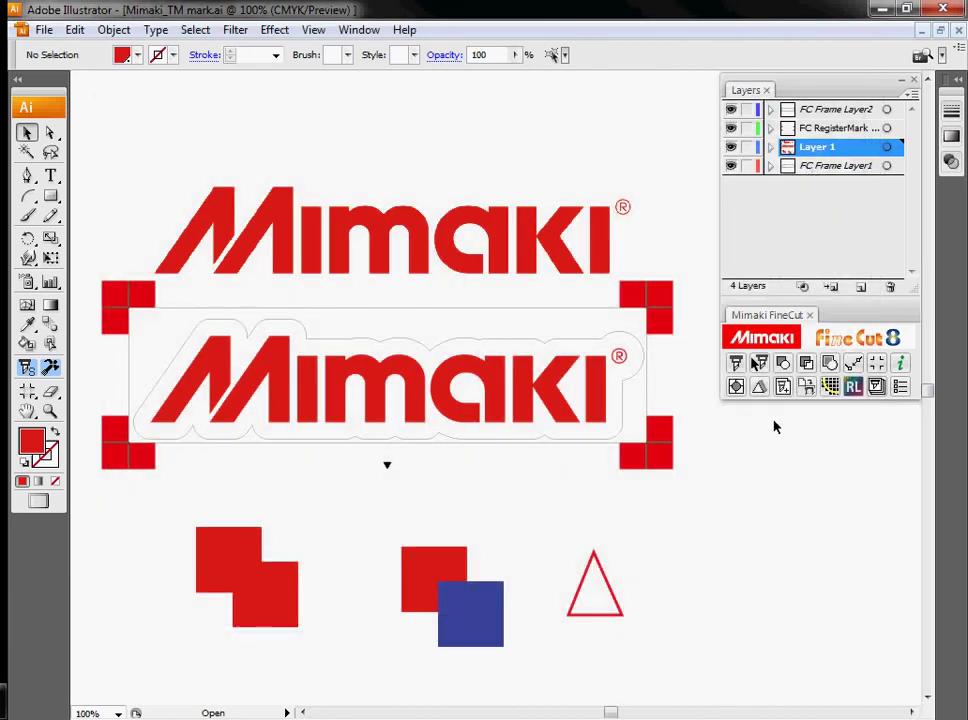
click(271, 622)
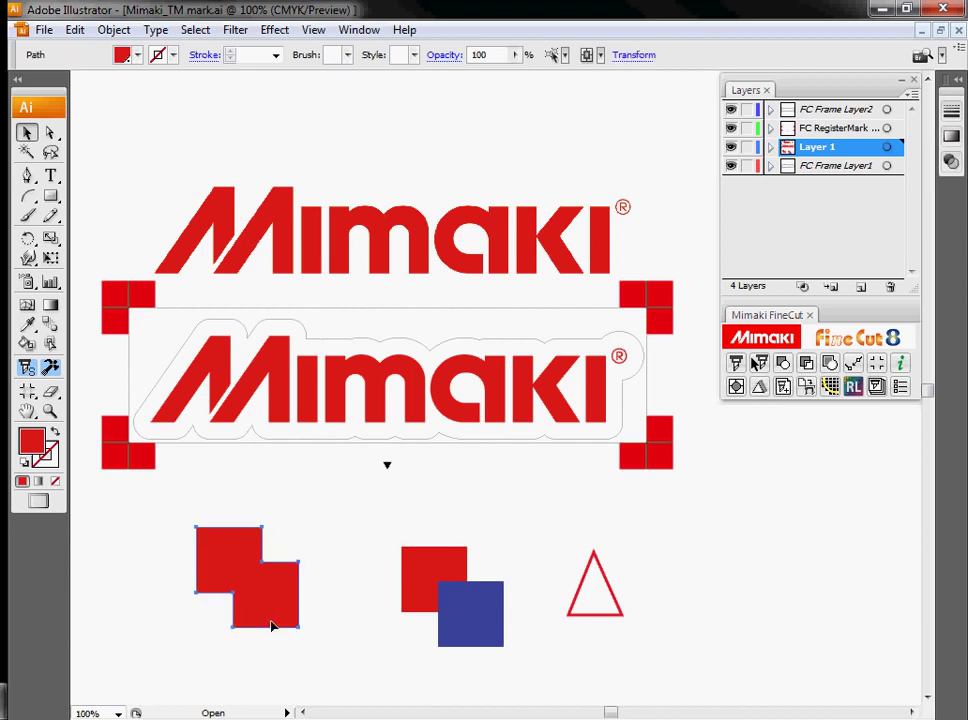
click(759, 387)
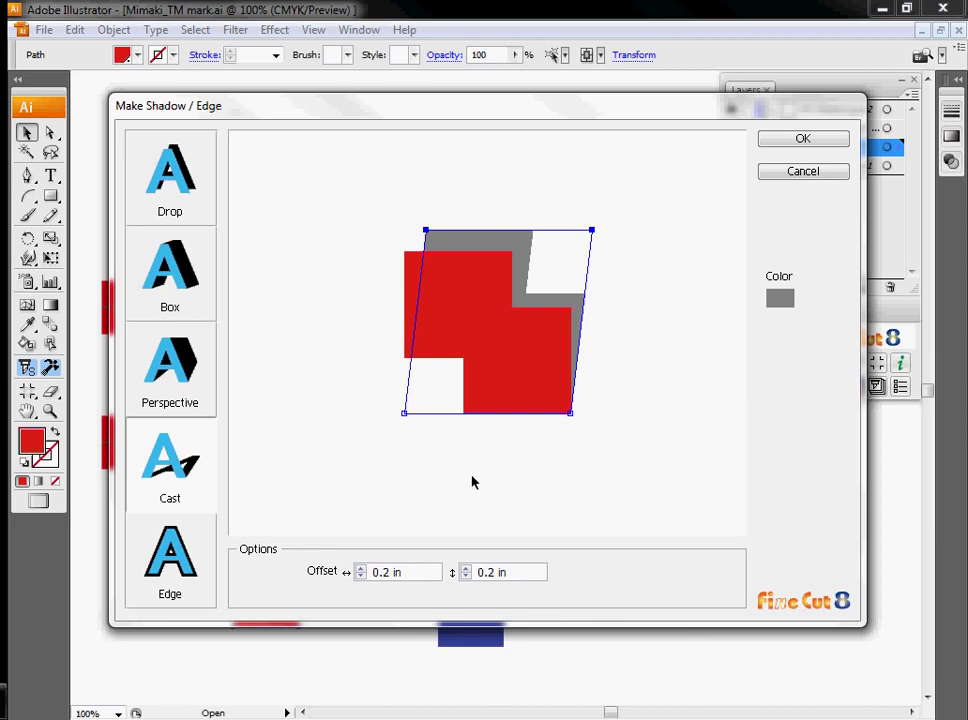
click(189, 205)
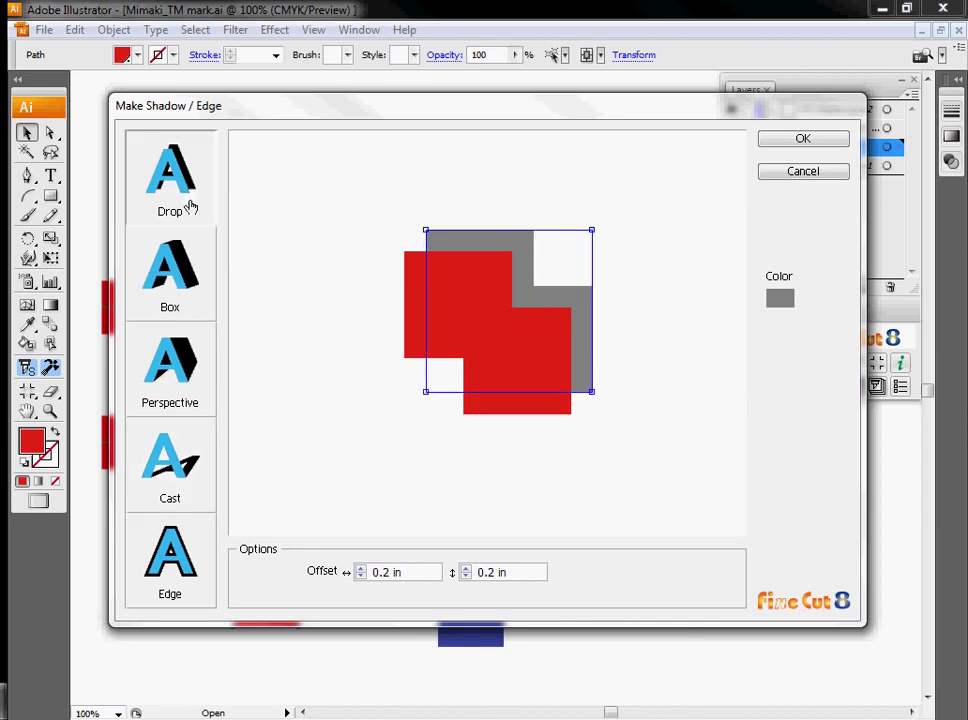
click(175, 285)
click(170, 368)
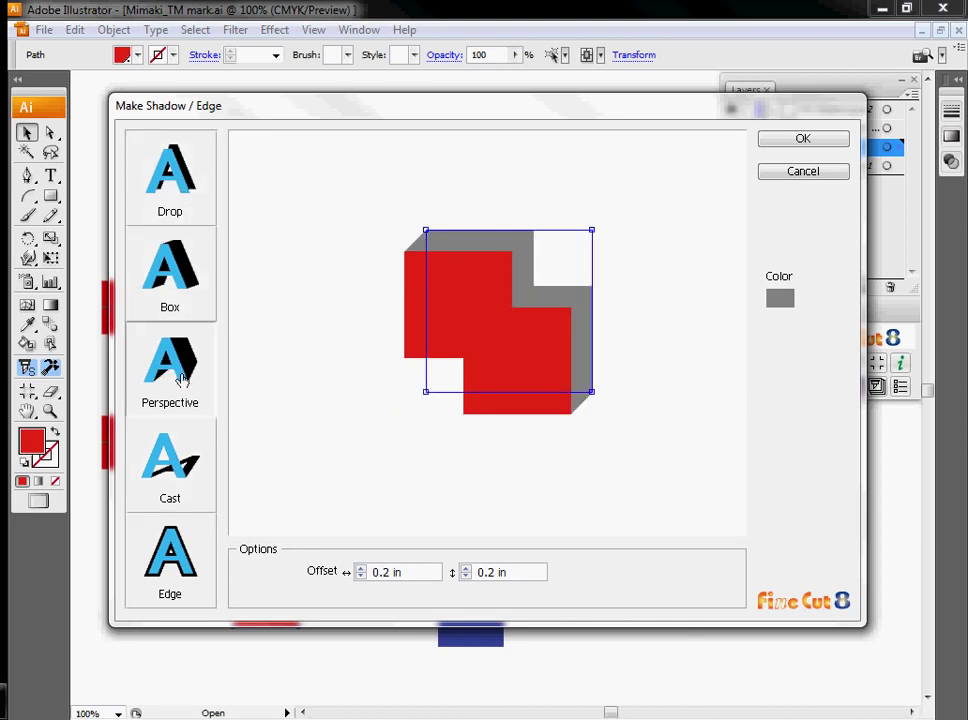
click(172, 462)
click(196, 557)
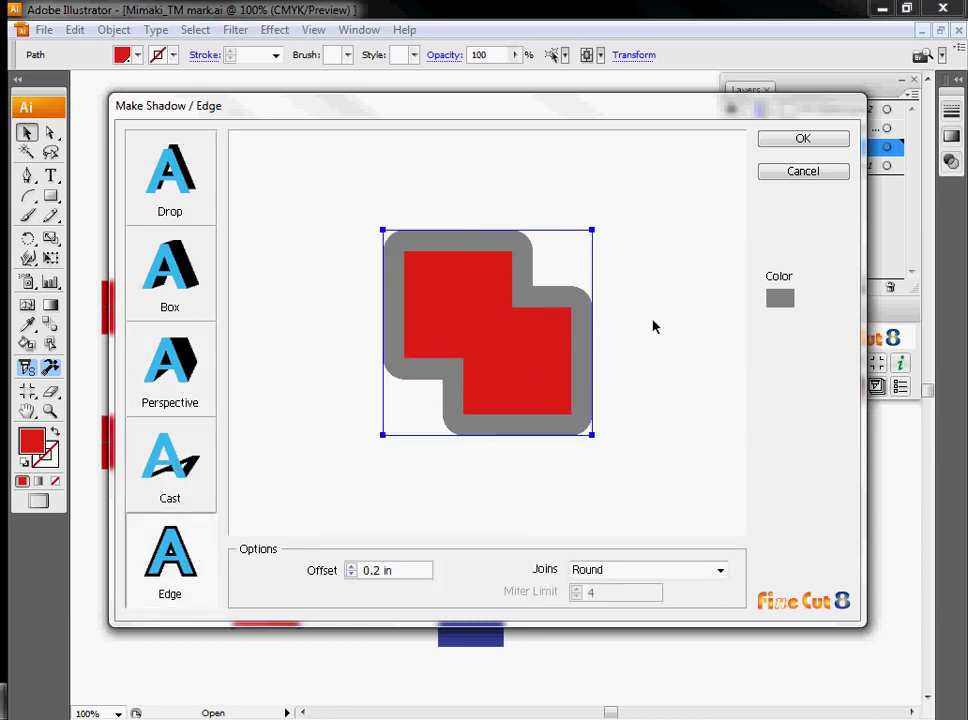
click(803, 172)
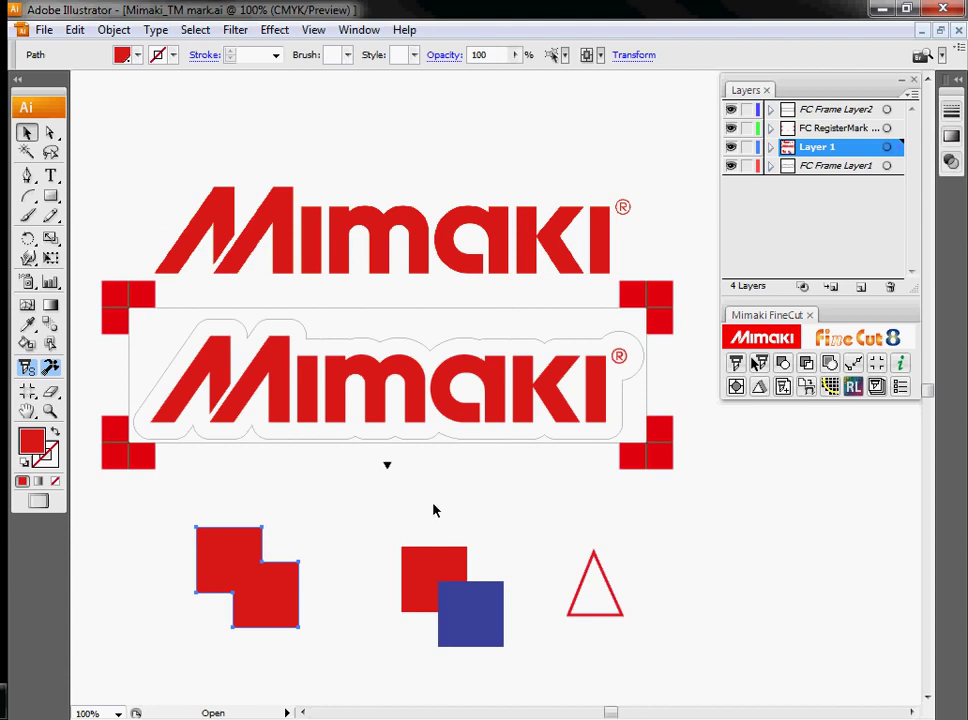
- Nudge the upper embedded Mimaki image slightly upward
click(433, 404)
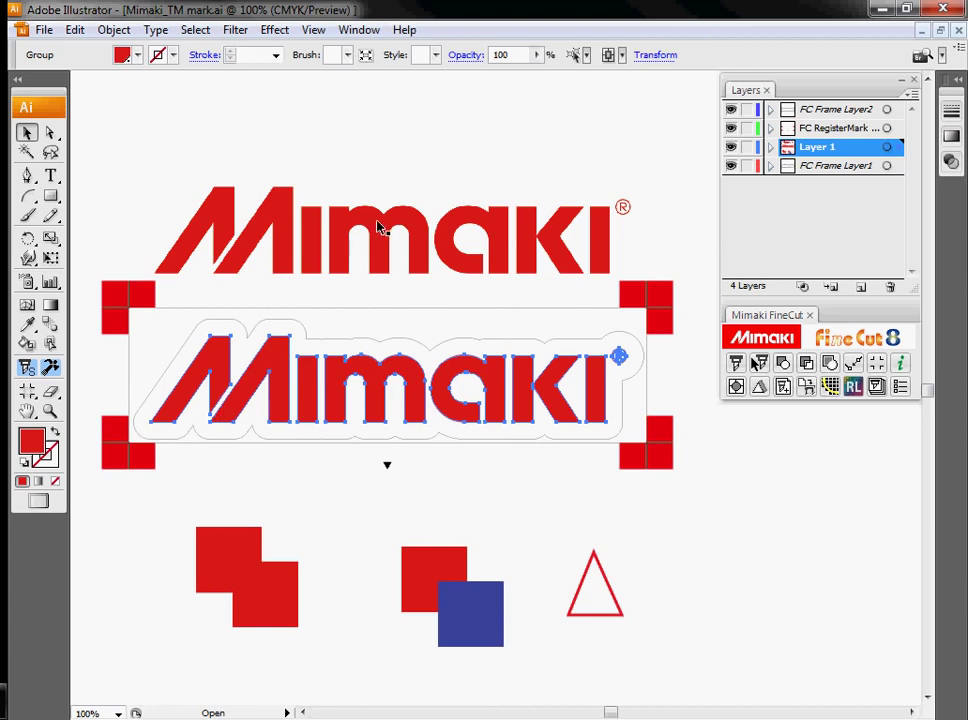
click(420, 250)
drag(405, 220, 403, 201)
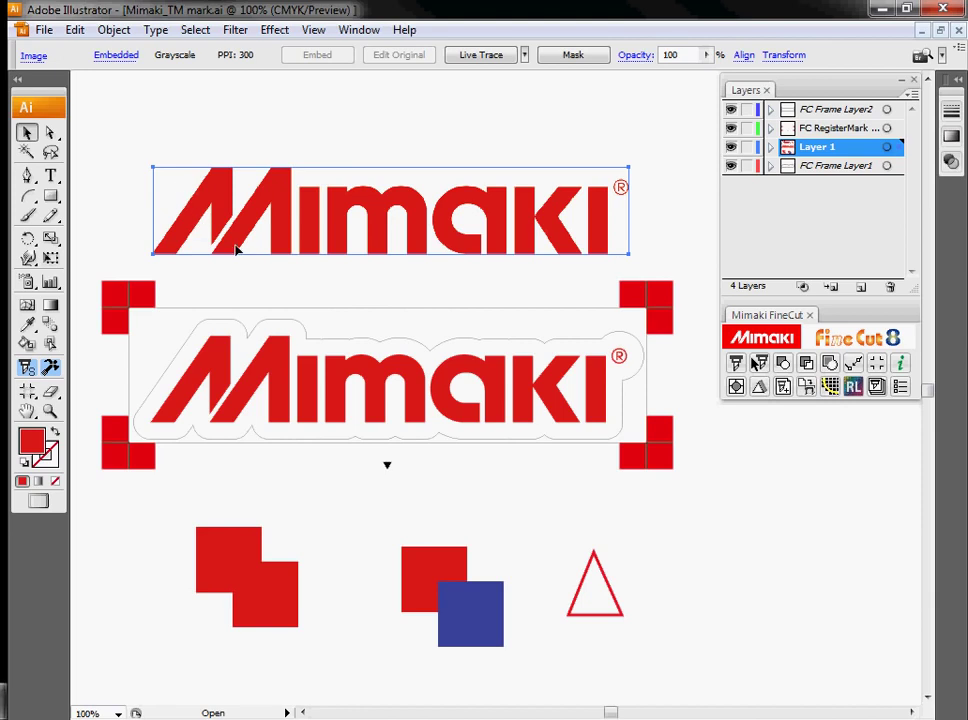
- Zoom in to inspect the jagged pixel edge of the M's left stroke, then zoom back out
click(50, 410)
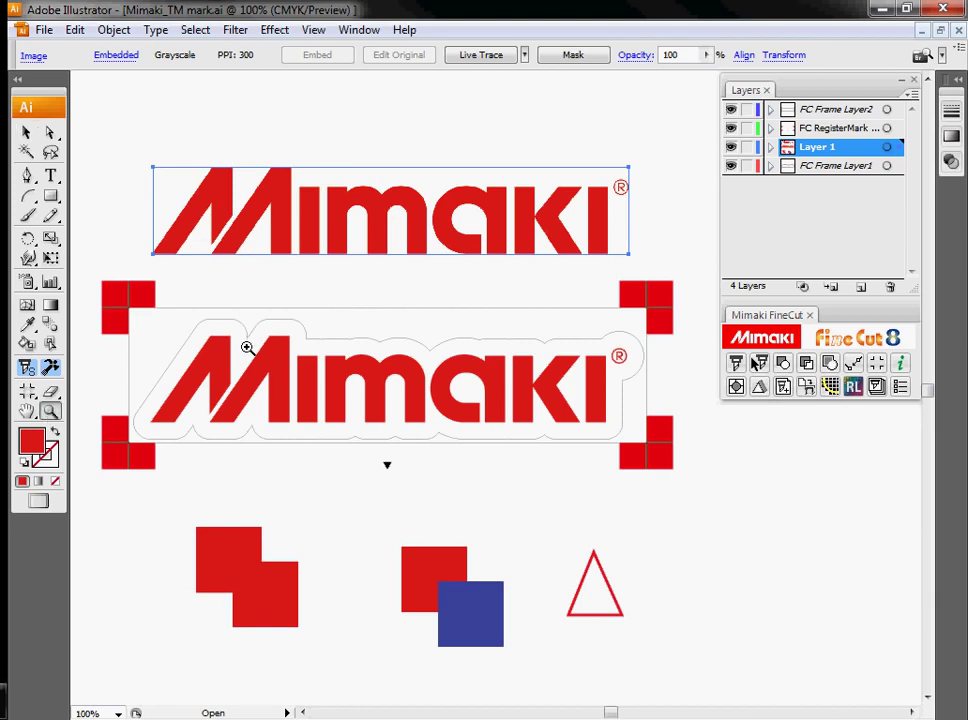
drag(179, 366, 205, 395)
drag(250, 340, 309, 426)
drag(346, 372, 450, 515)
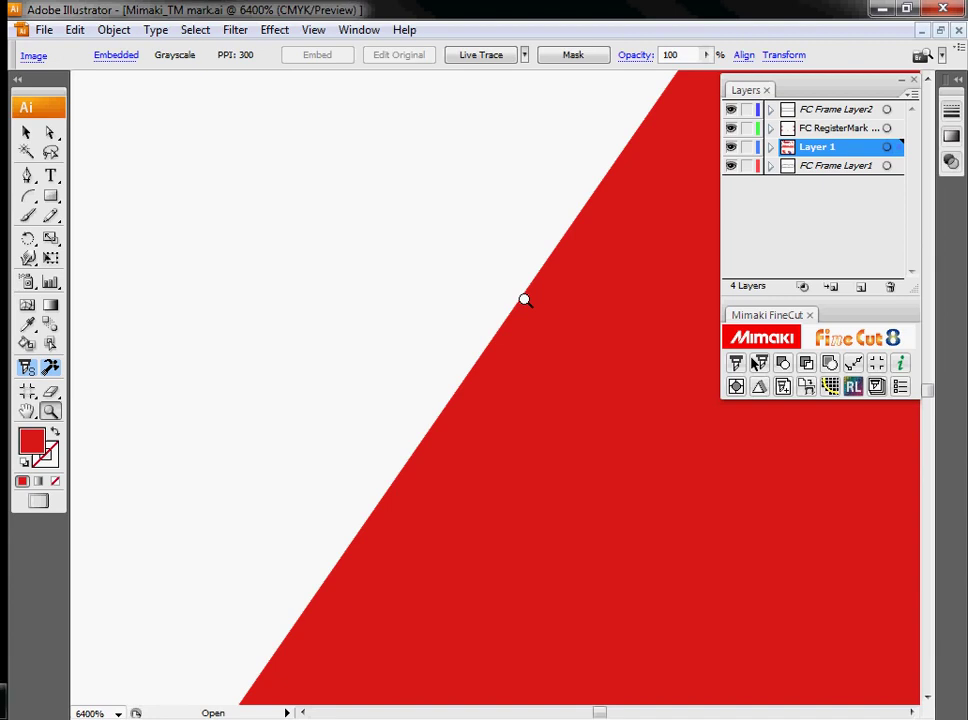
key(ctrl+minus)
key(ctrl+minus)
key(ctrl+minus)
key(ctrl+minus)
key(ctrl+minus)
key(ctrl+minus)
key(ctrl+minus)
key(ctrl+minus)
key(ctrl+minus)
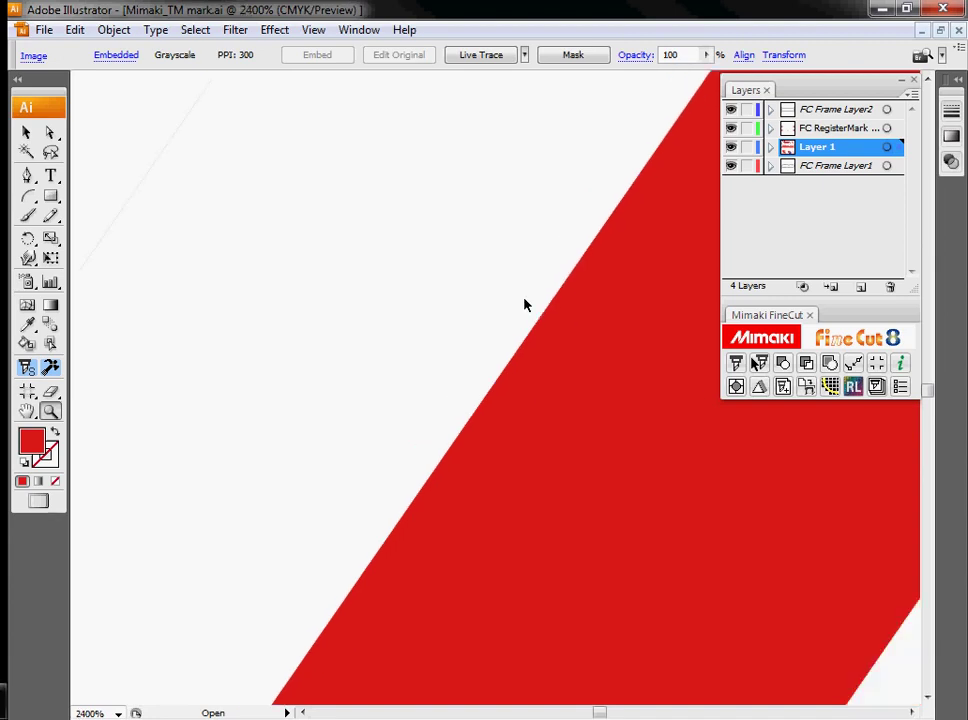
key(ctrl+minus)
key(ctrl+minus)
key(ctrl+minus)
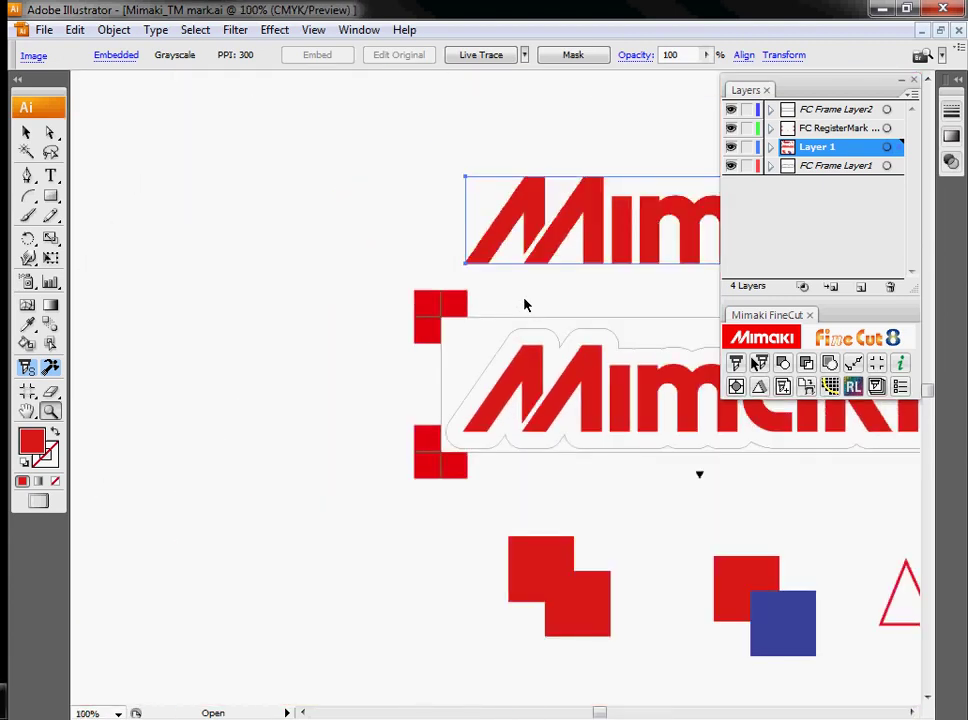
- Magnify the top logo's M edge to show its pixels, then bring the full logos back into view
mouse_move(493, 213)
mouse_down()
mouse_move(512, 242)
mouse_move(506, 227)
mouse_up()
drag(437, 216, 500, 292)
drag(415, 277, 567, 436)
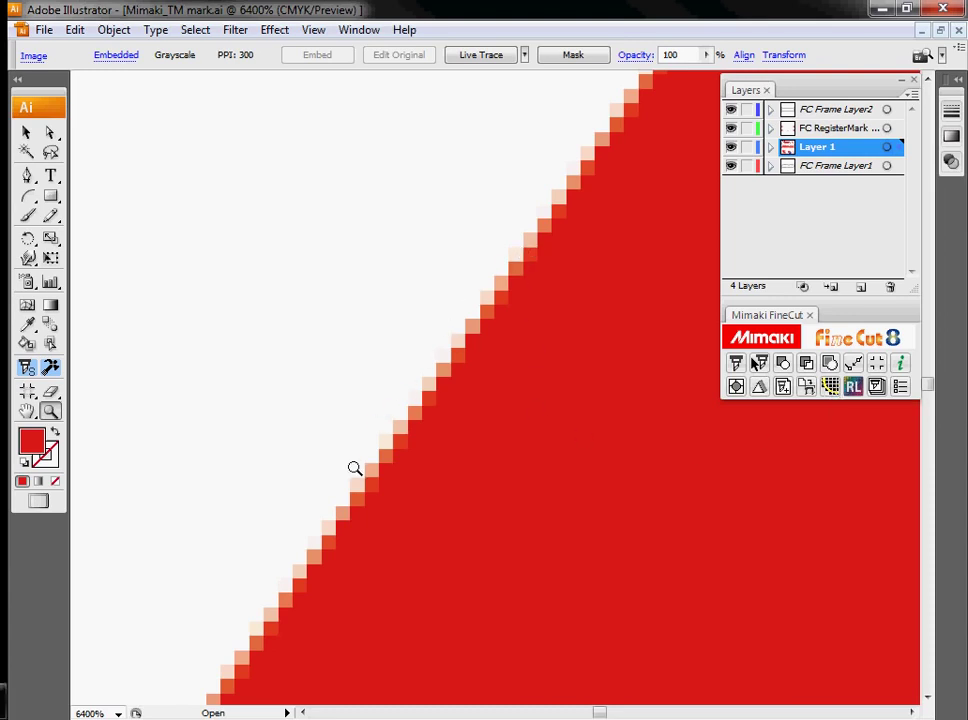
scroll(450, 446, down, 10)
scroll(450, 446, down, 2)
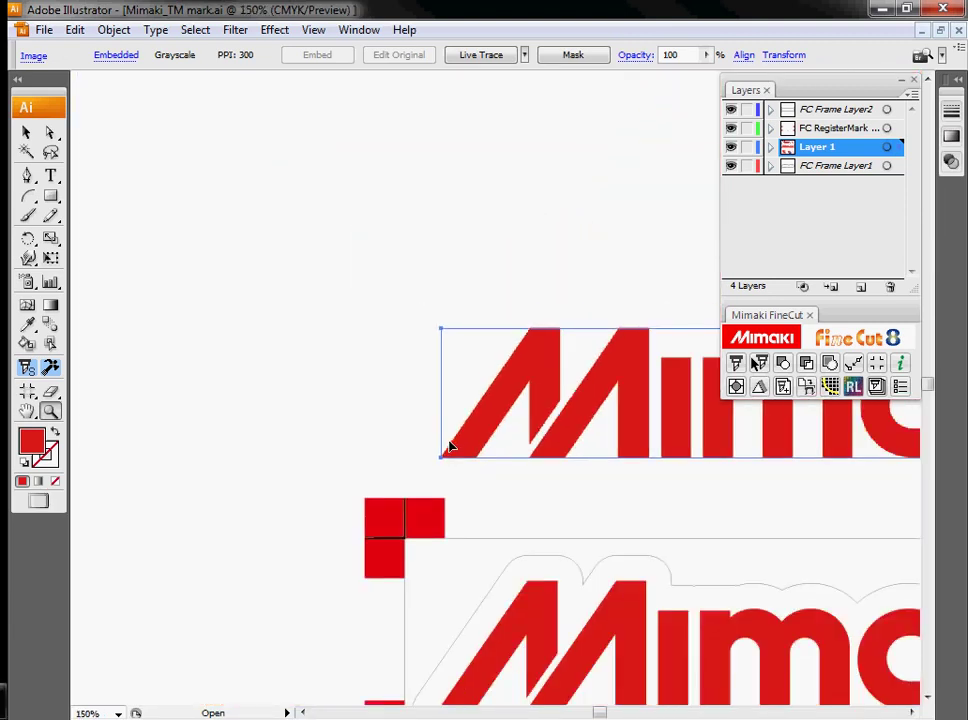
drag(464, 441, 244, 365)
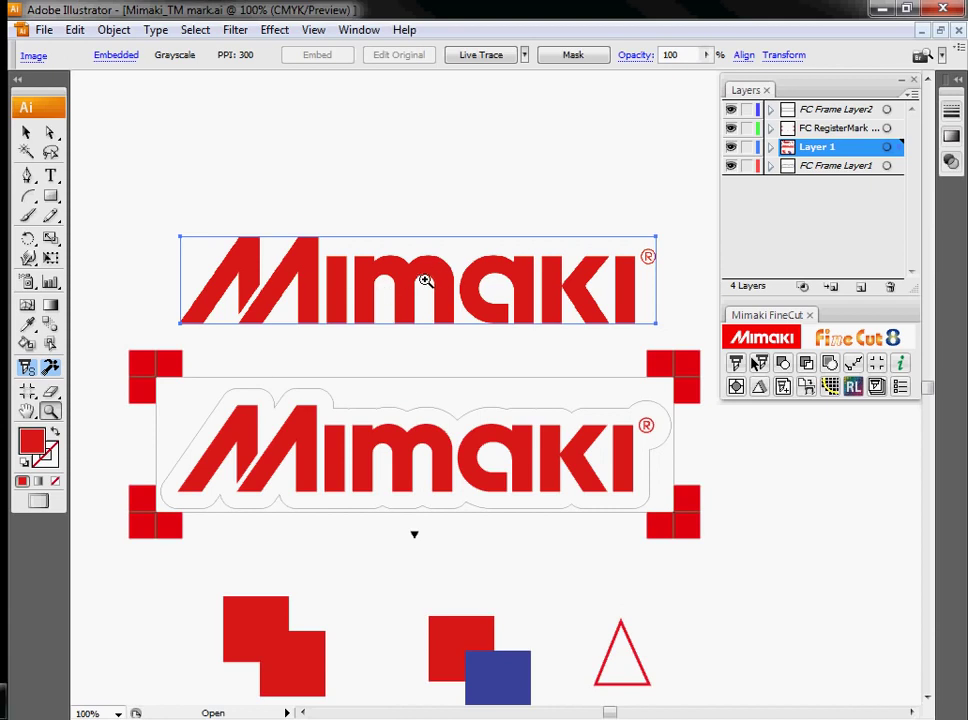
click(26, 133)
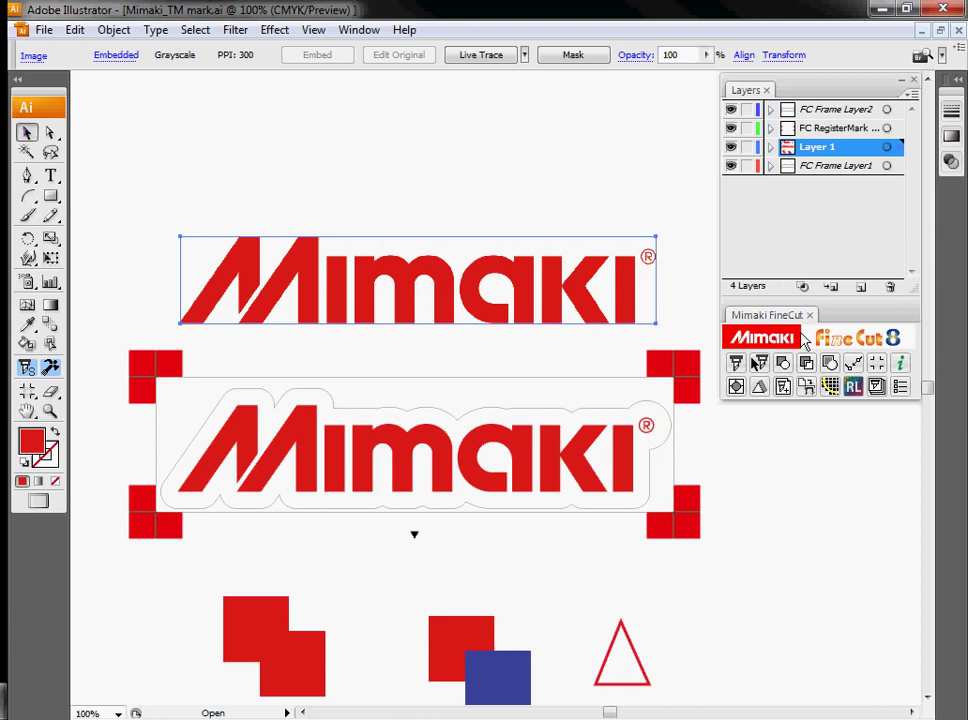
- Trace the top Mimaki image with FineCut Outline extraction, using a smaller trace area and Image display on
click(829, 386)
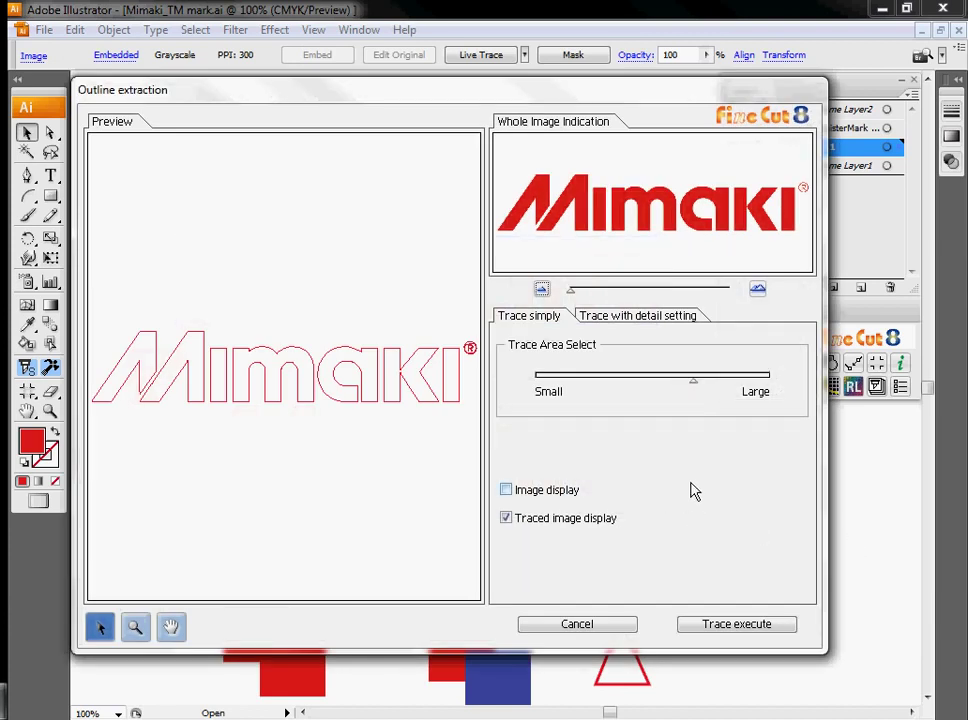
mouse_move(694, 387)
mouse_down()
mouse_move(592, 387)
mouse_move(633, 389)
mouse_up()
click(510, 490)
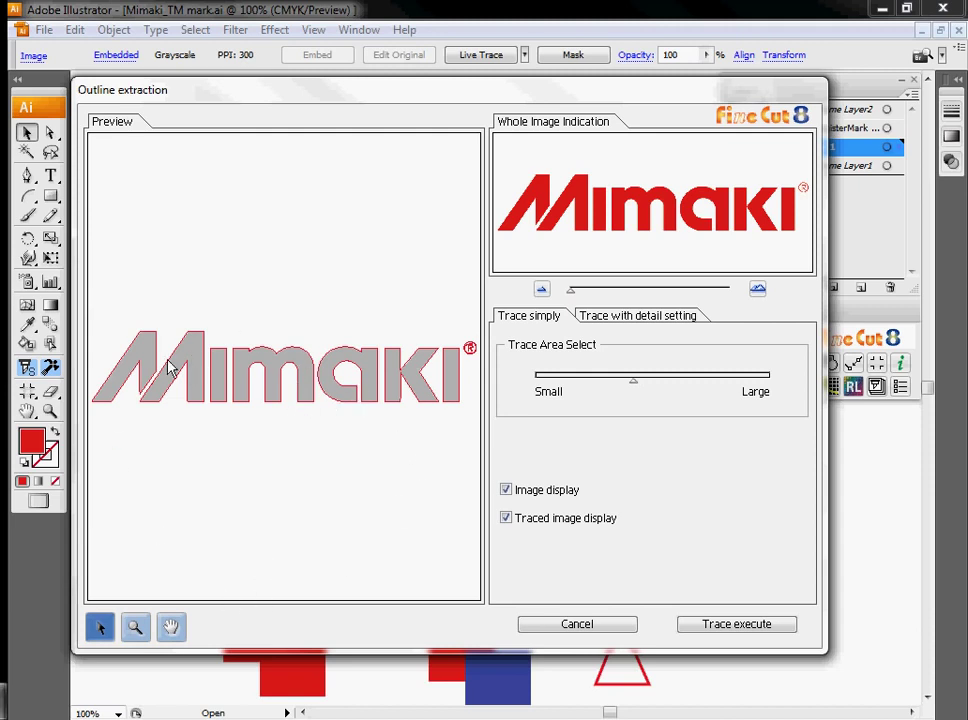
click(769, 625)
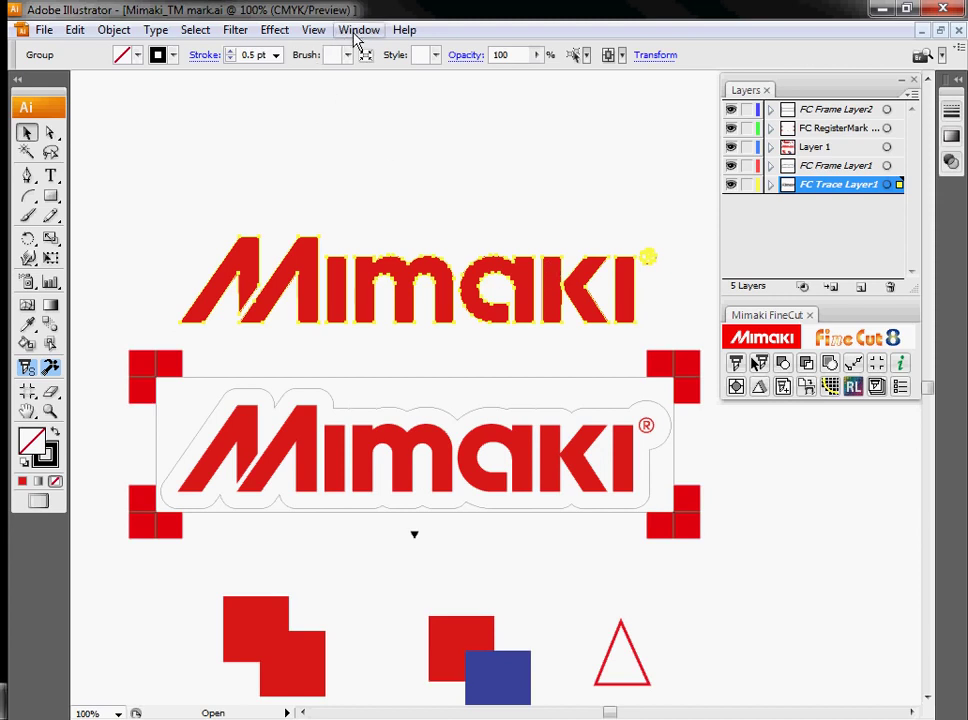
- Switch the view to Outline mode and deselect the traced logo group
click(313, 29)
click(340, 52)
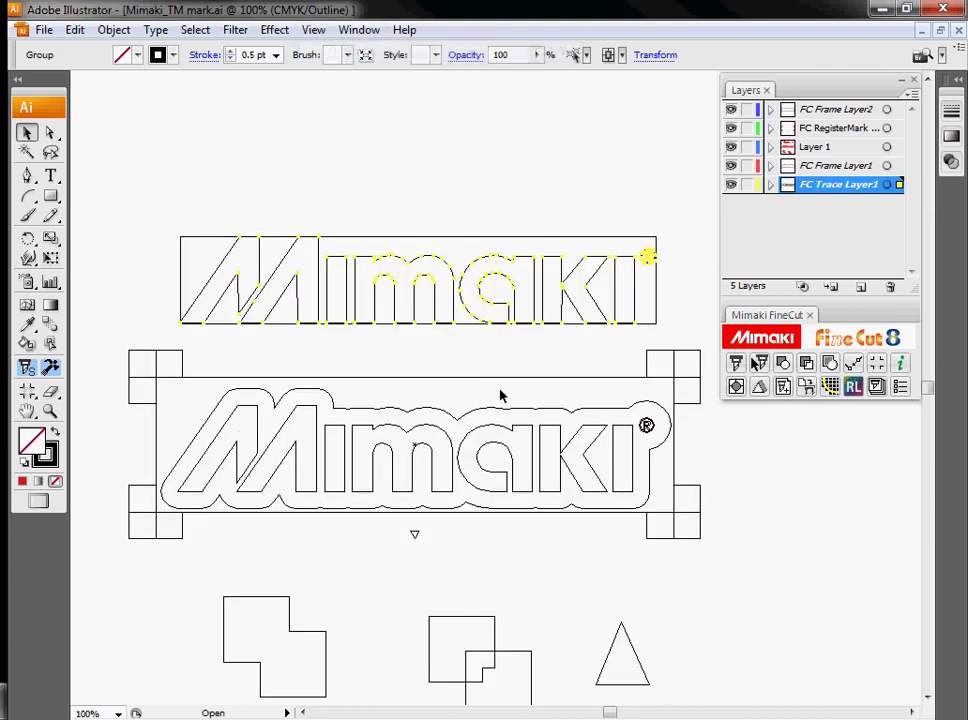
click(585, 355)
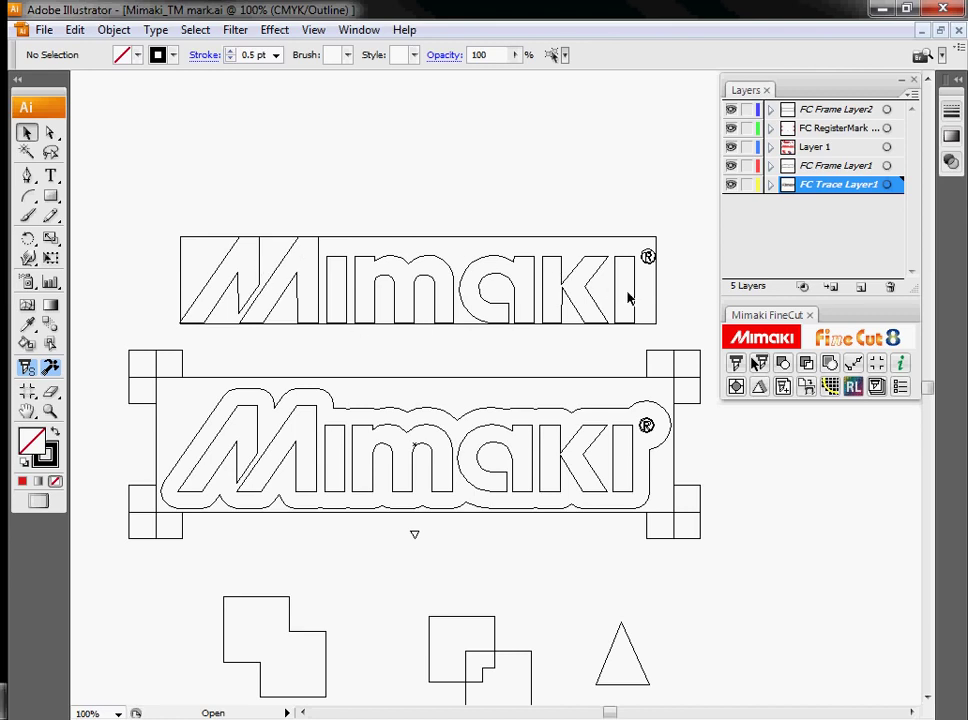
- Zoom in on the traced ® mark and pan across the magnified letter edges
key(z)
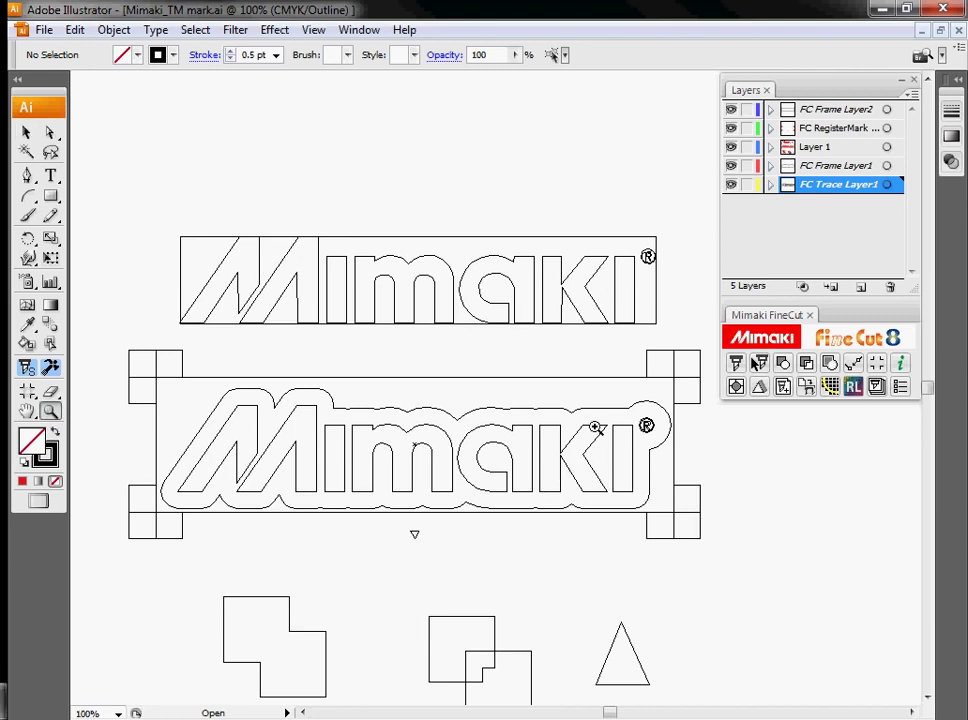
drag(633, 405, 676, 451)
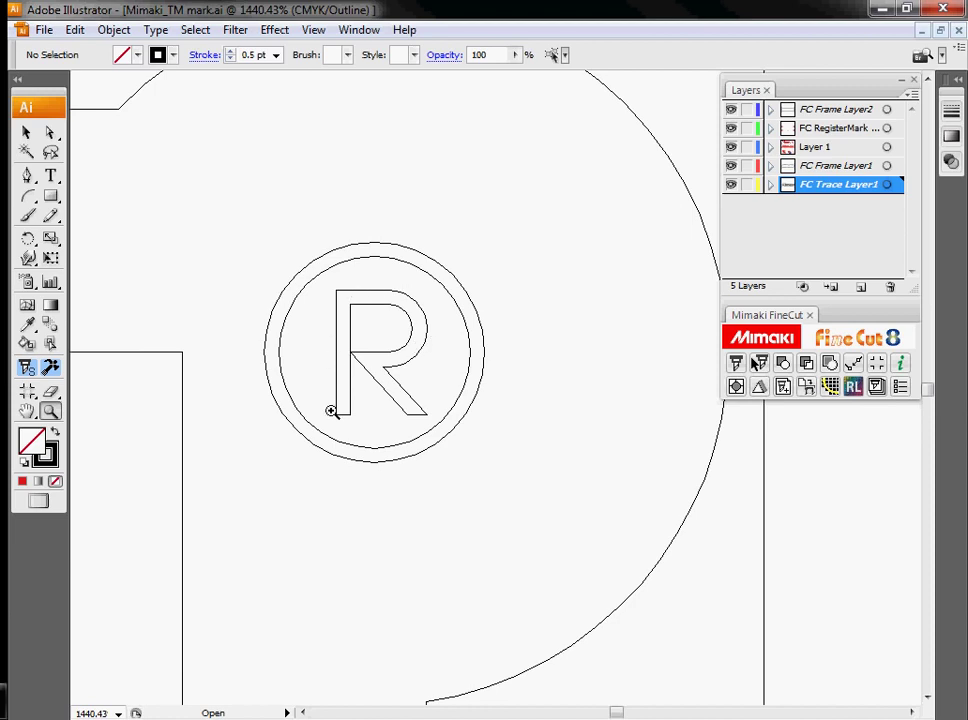
drag(460, 179, 475, 580)
drag(429, 205, 484, 540)
drag(469, 210, 497, 495)
drag(435, 374, 469, 442)
drag(543, 345, 553, 421)
drag(406, 195, 406, 363)
drag(376, 214, 534, 514)
drag(461, 442, 473, 442)
scroll(477, 450, down, 5)
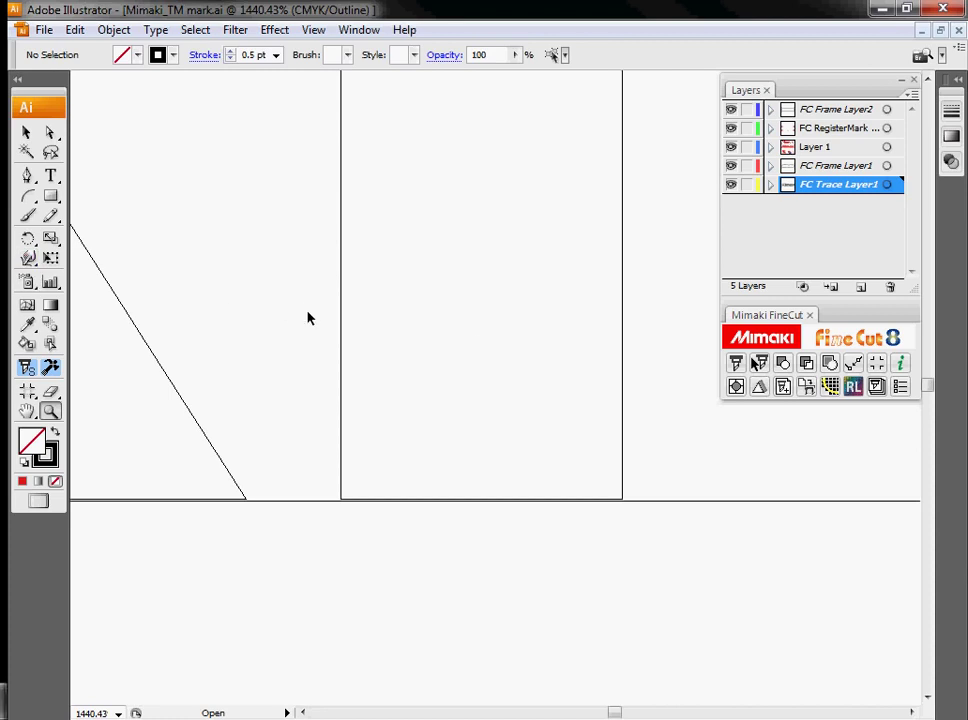
- Zoom out, bring the ® circle into view, then zoom out to the whole artboard
key(ctrl+minus)
key(ctrl+minus)
key(ctrl+minus)
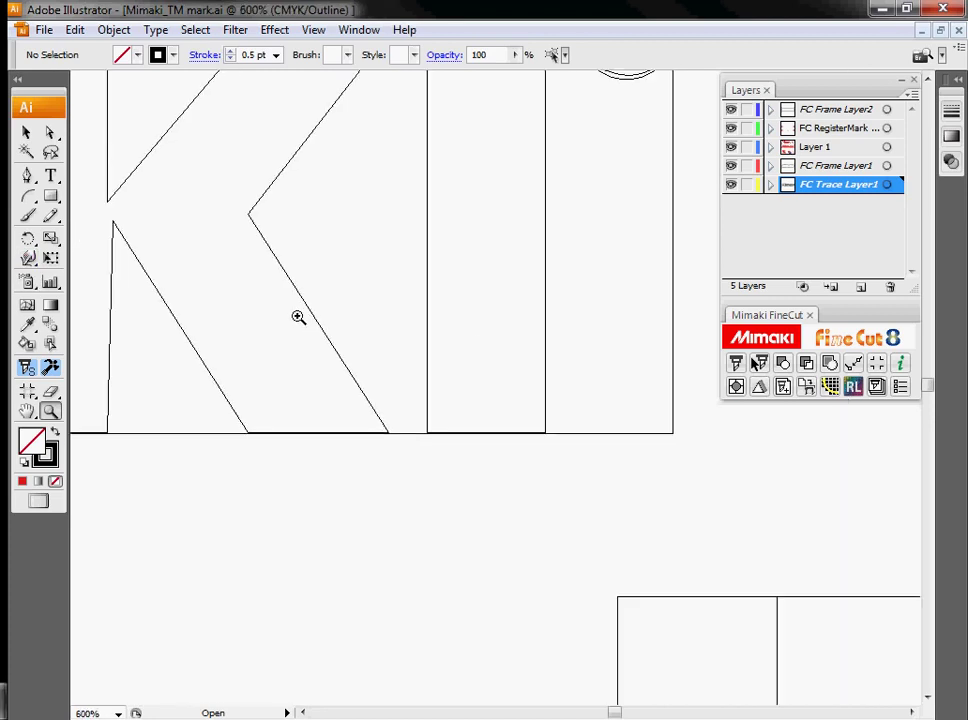
drag(616, 240, 500, 500)
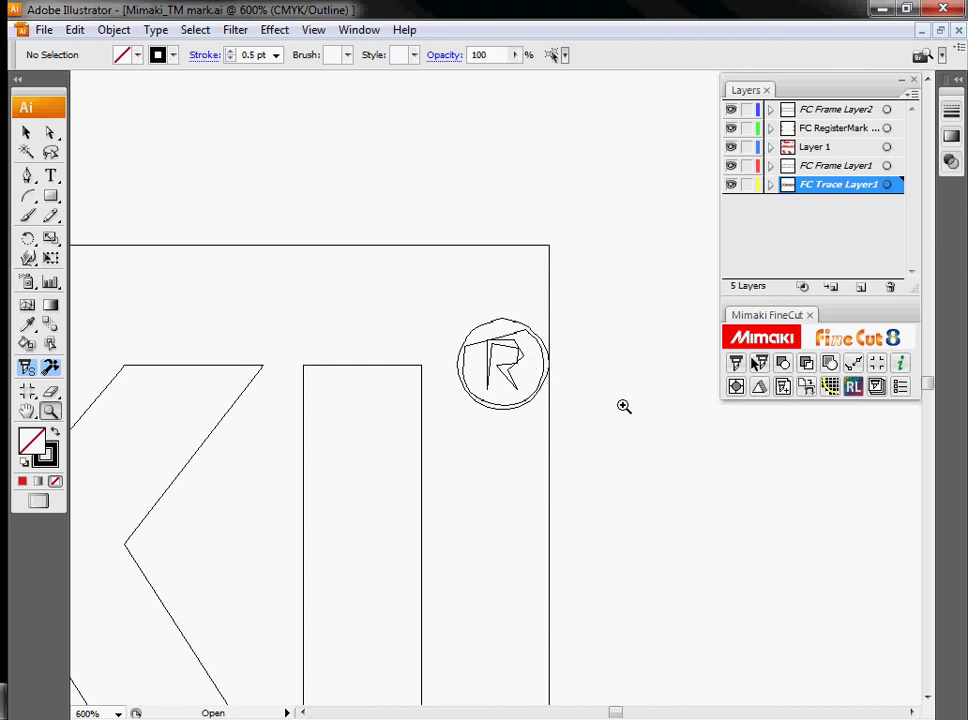
key(ctrl+minus)
key(ctrl+minus)
key(ctrl+minus)
key(ctrl+minus)
key(ctrl+minus)
key(ctrl+minus)
key(ctrl+minus)
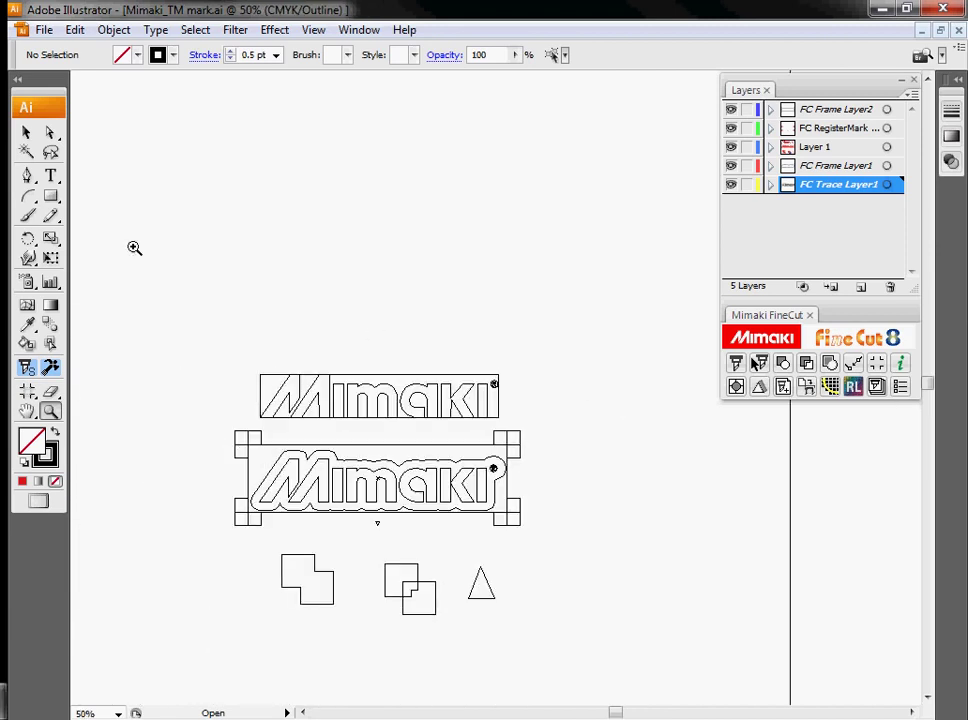
- Zoom to fit the logos and shapes and switch the display back to Preview mode
click(50, 411)
drag(207, 339, 570, 662)
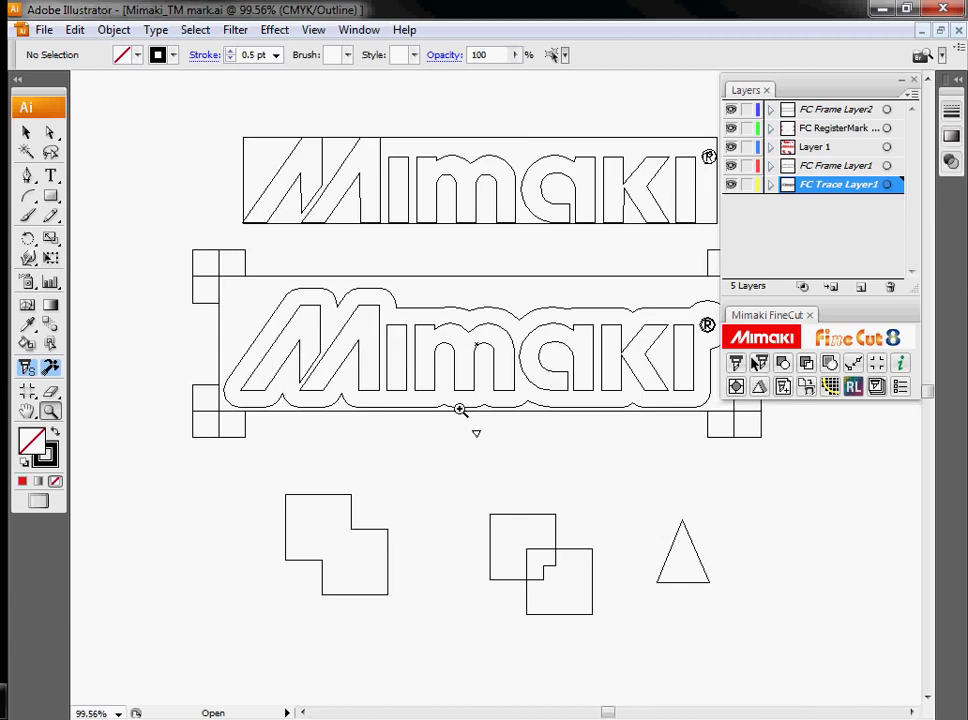
key(v)
drag(545, 249, 446, 250)
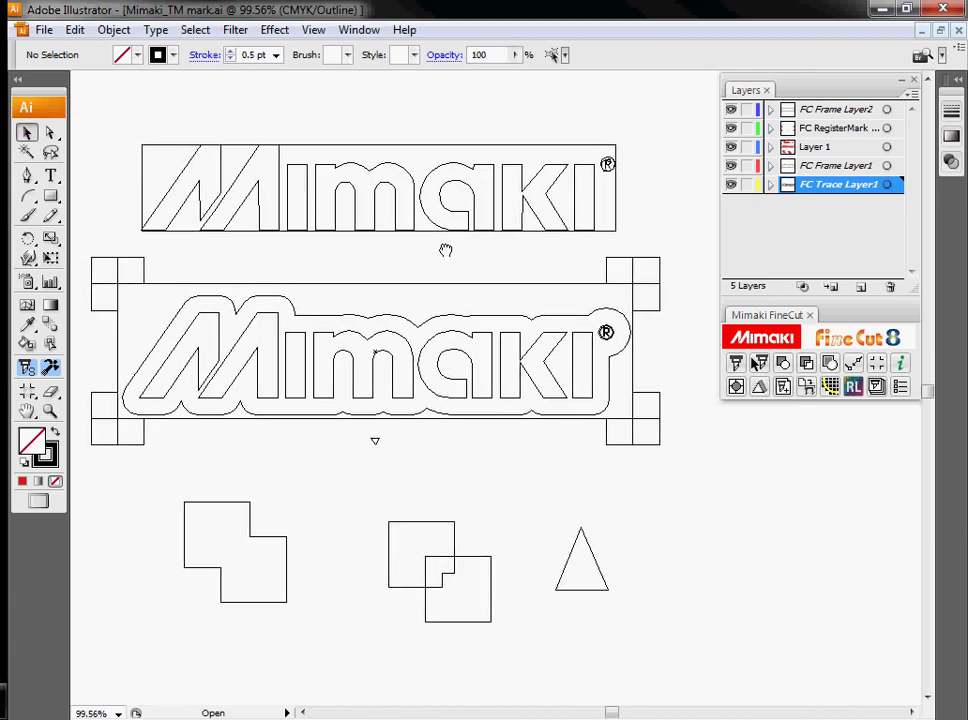
click(313, 29)
click(330, 50)
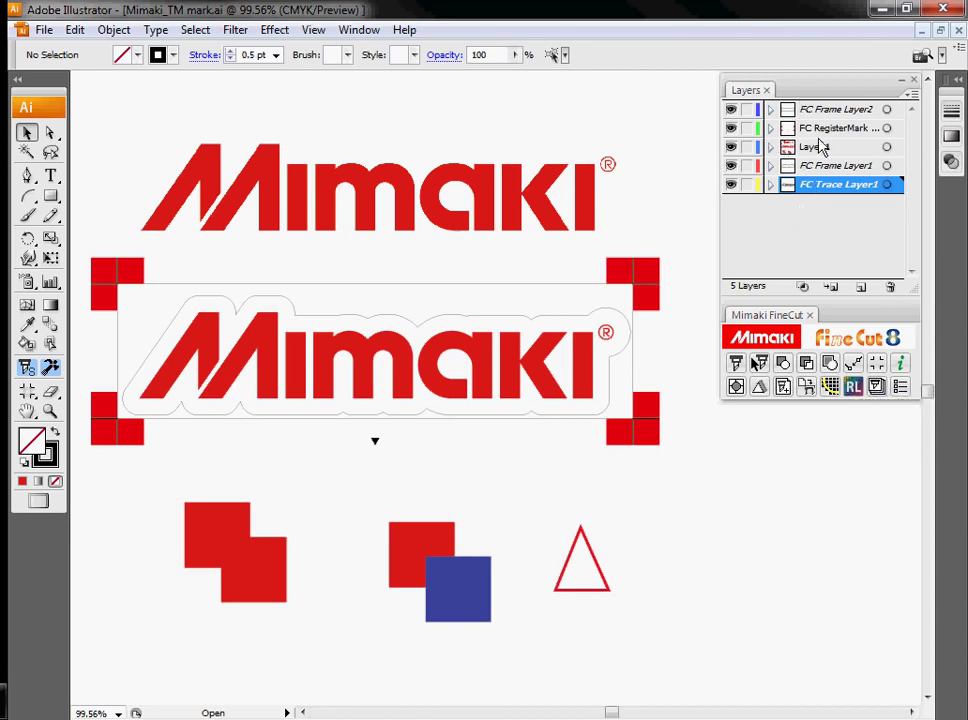
- Step through Layer 1, the register mark layer, and the FC Frame layers, ending on FC Trace Layer1
click(805, 147)
click(830, 129)
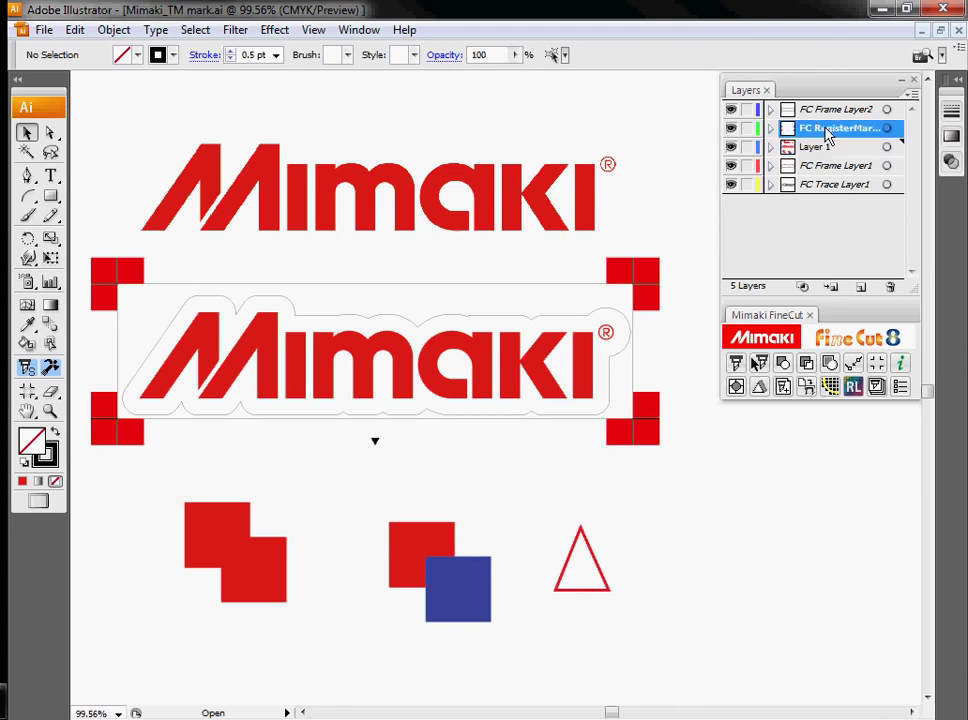
click(823, 109)
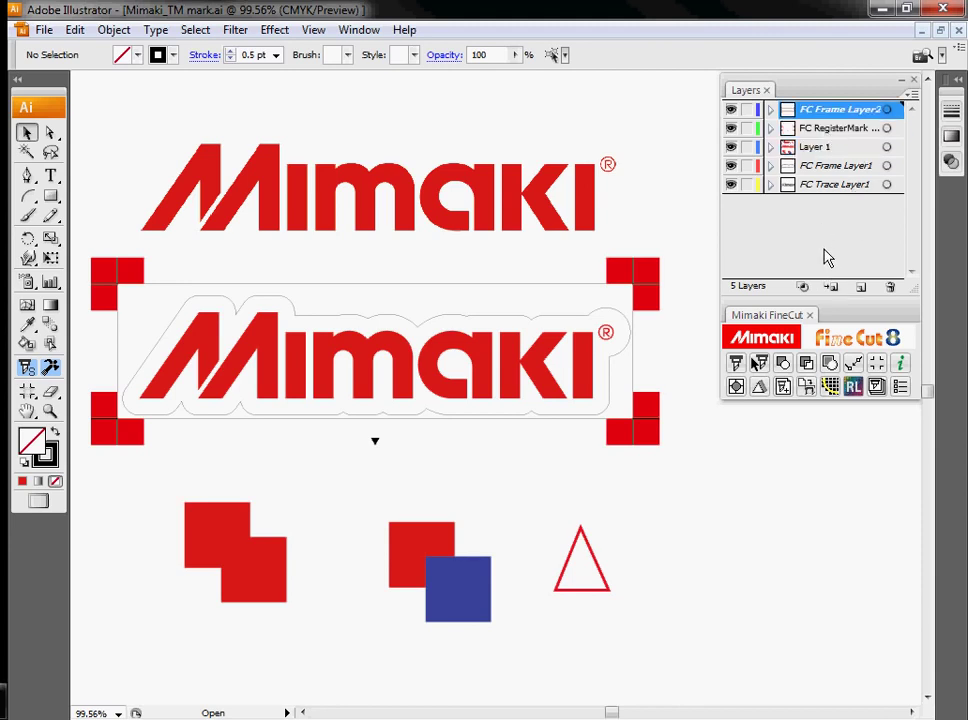
click(806, 167)
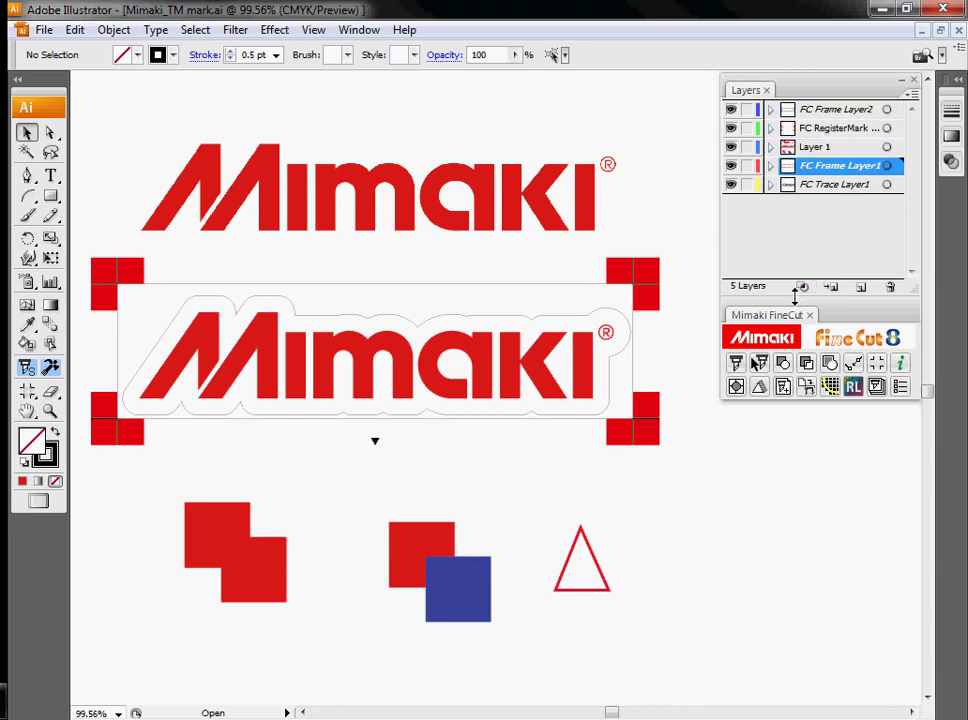
click(830, 186)
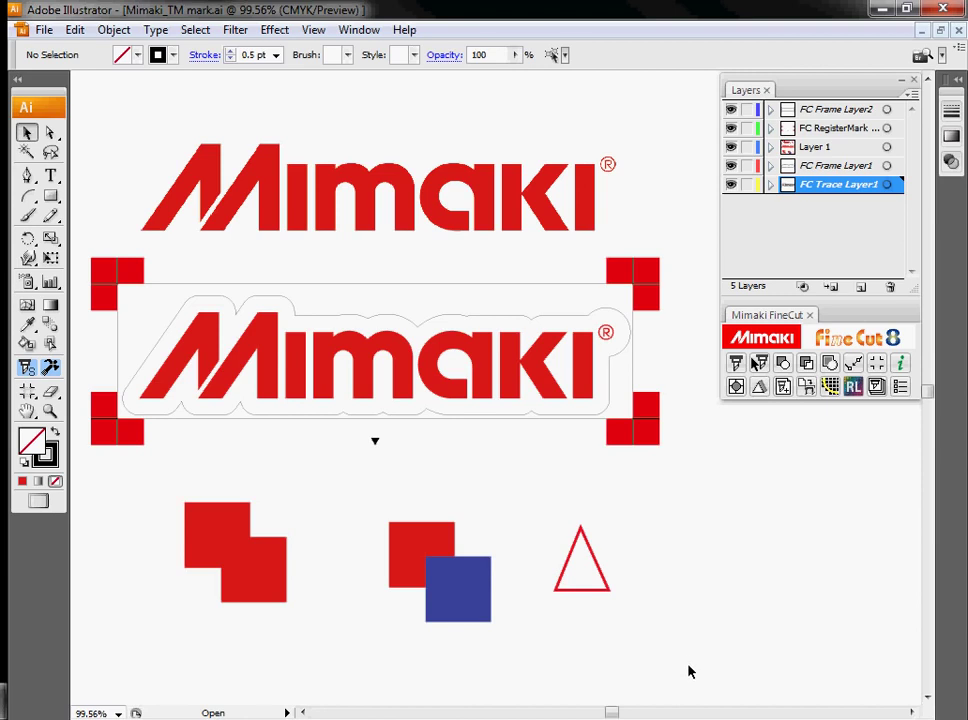
drag(661, 640, 197, 125)
- Select all artwork and move it onto a new FC Cut Layer1 with FineCut's Move to the Cut Layer
key(ctrl+a)
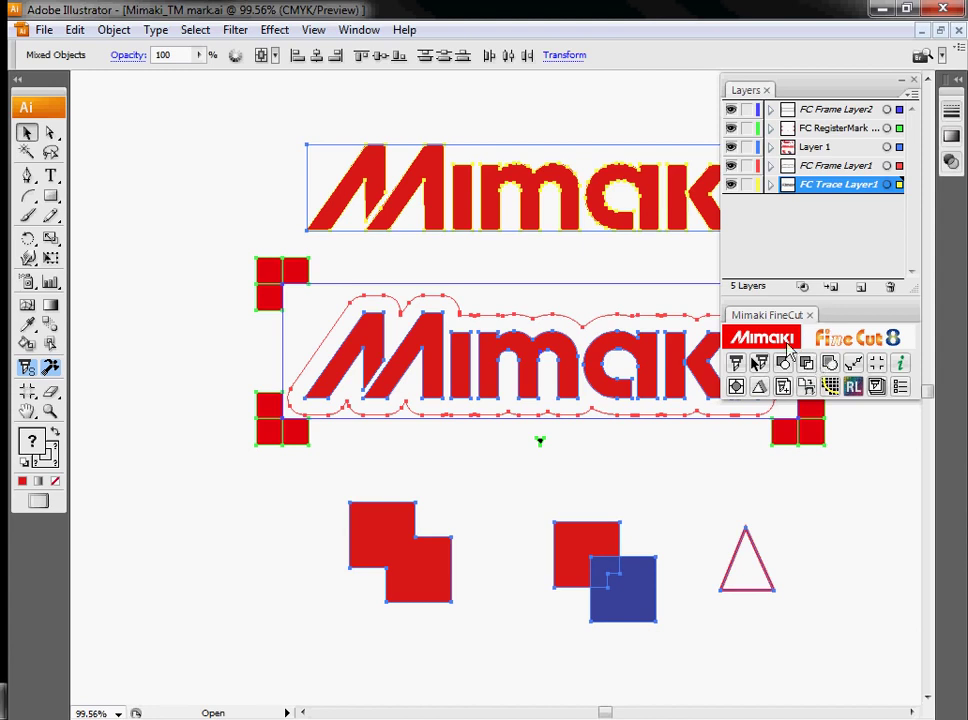
click(876, 388)
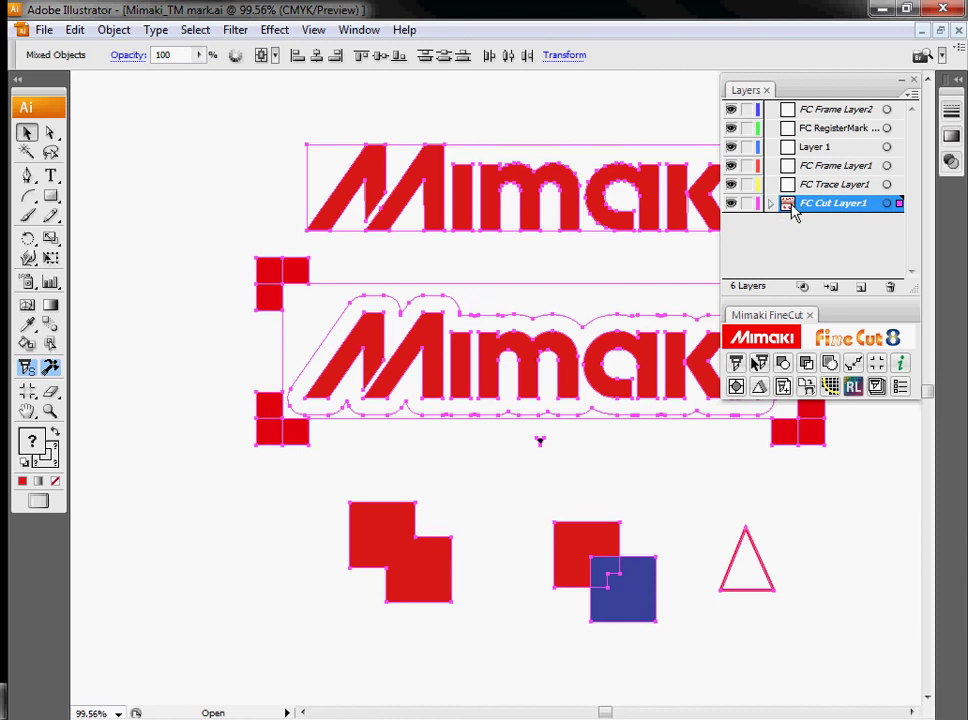
click(853, 388)
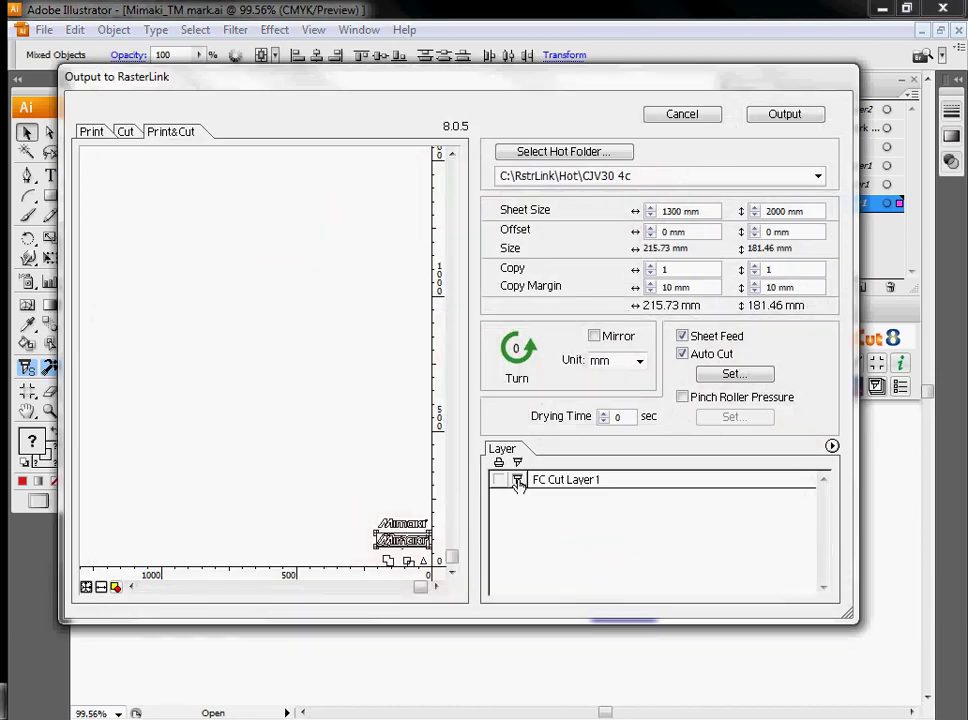
click(518, 484)
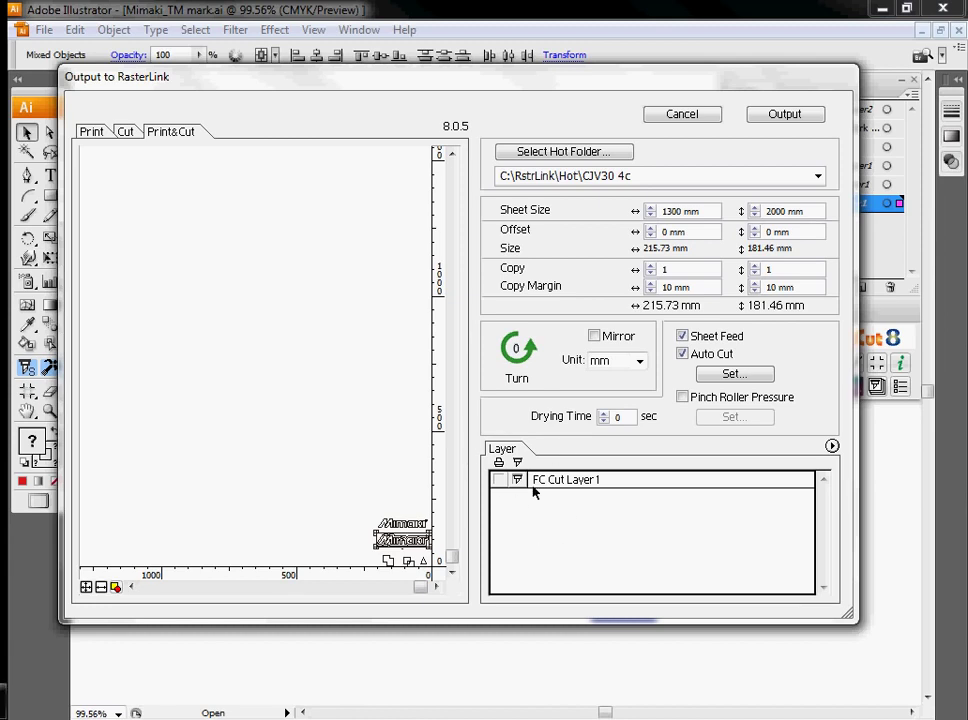
click(698, 119)
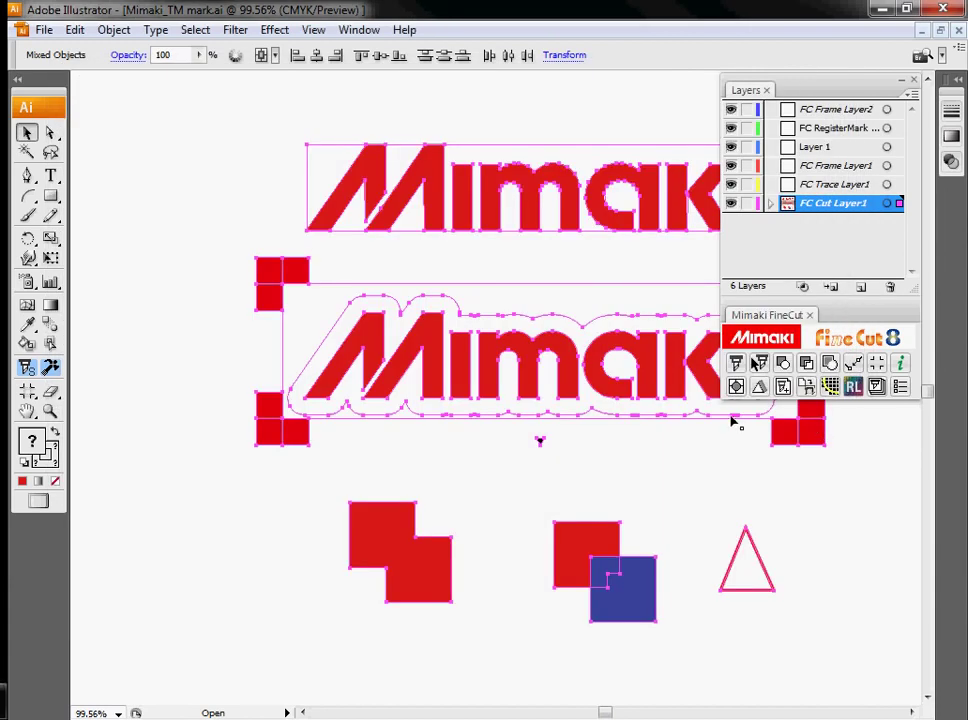
click(728, 330)
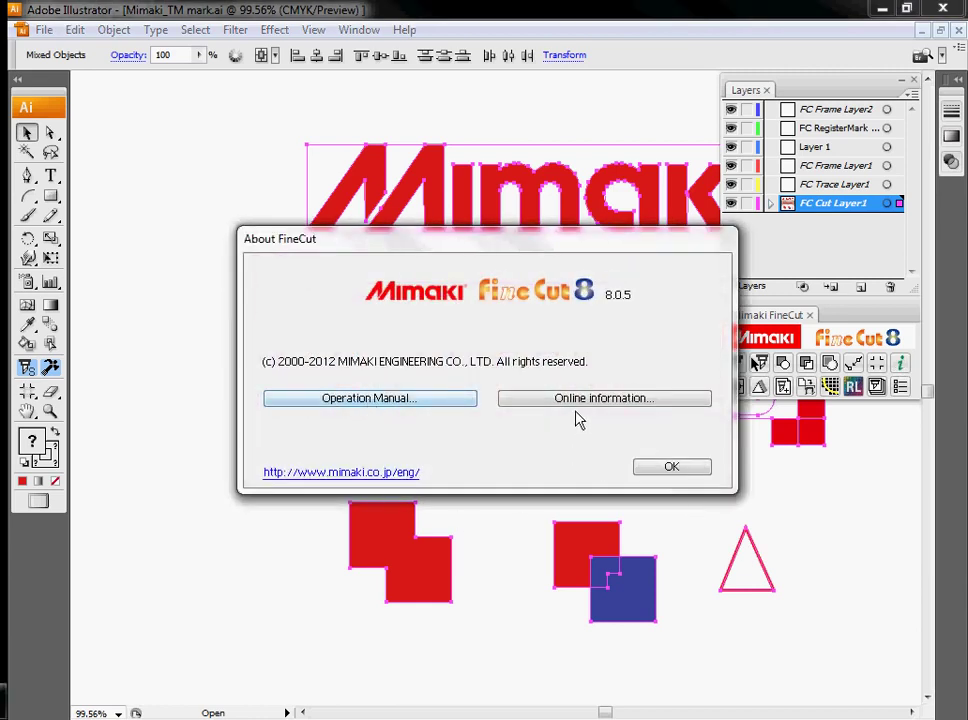
click(671, 468)
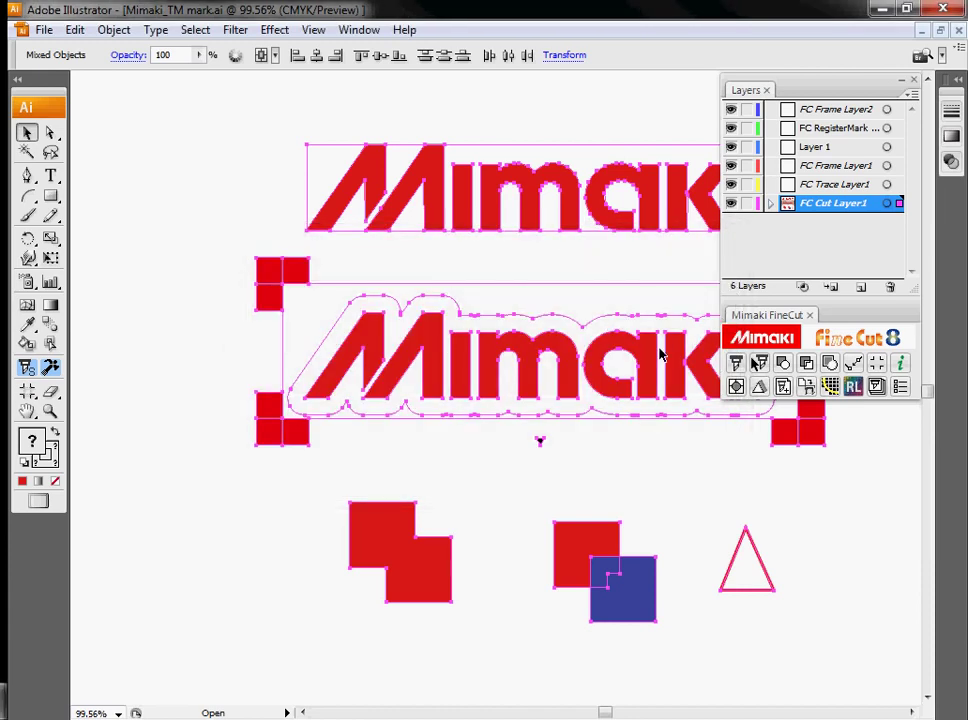
click(249, 298)
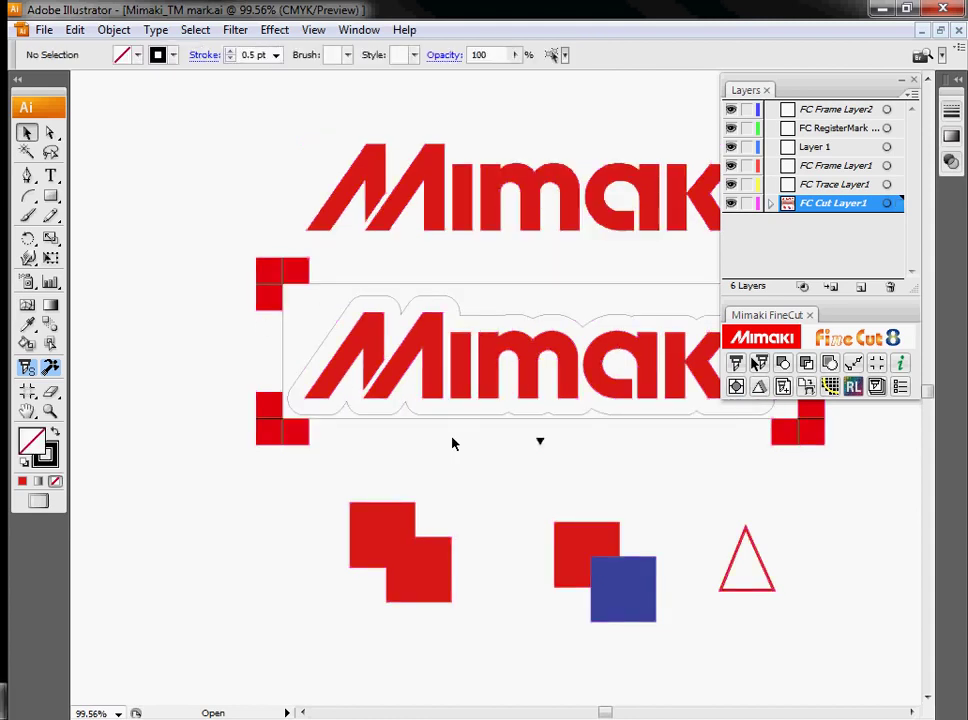